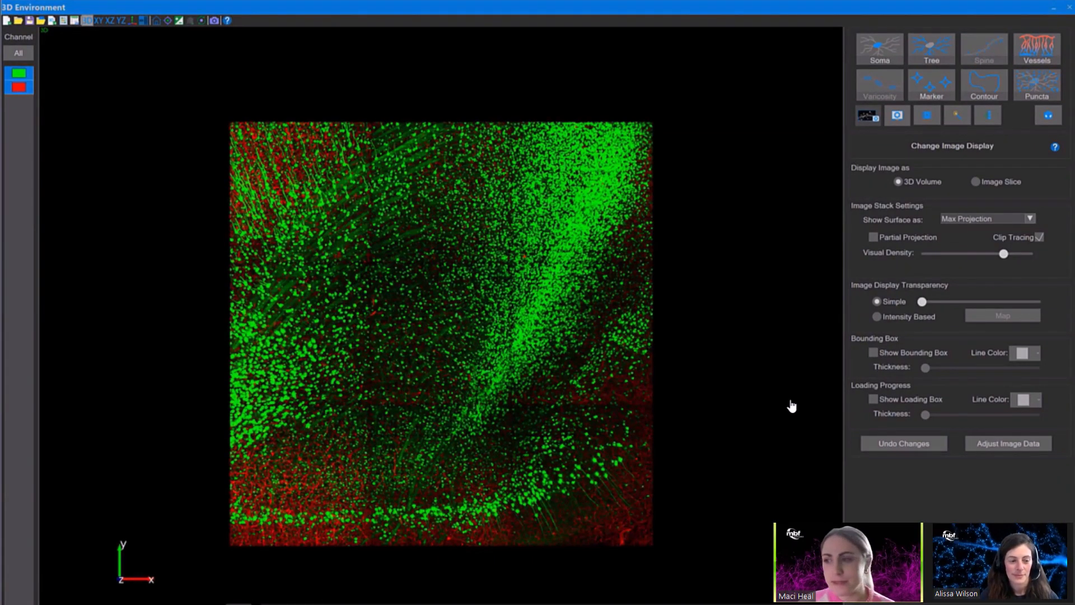
Place a subvolume in the upper corner of the image volume and display only that subvolume.
left_click_drag(791, 406, 689, 450)
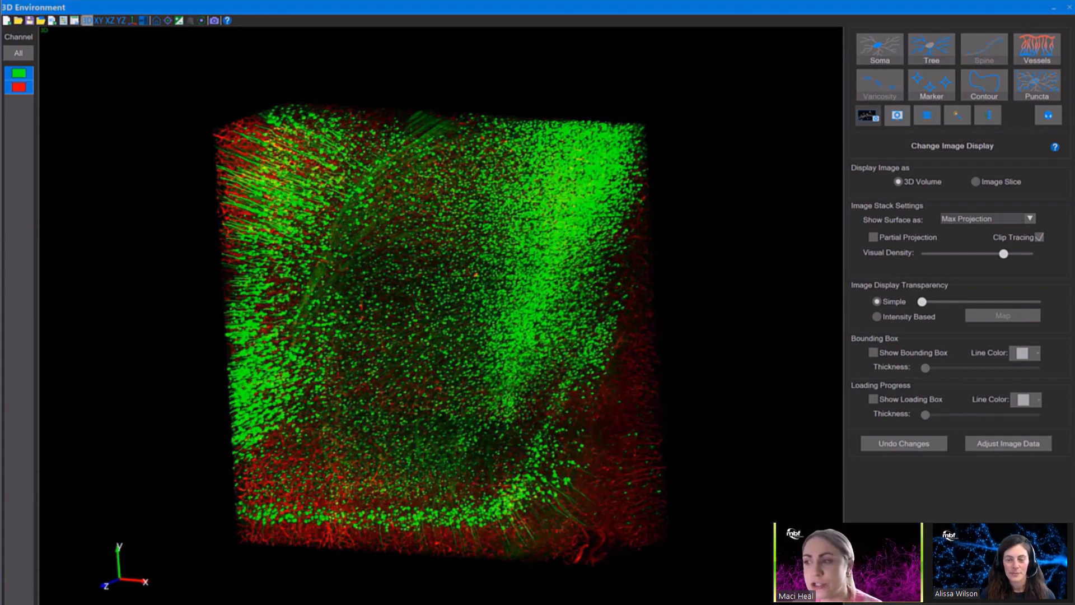
left_click_drag(605, 448, 649, 433)
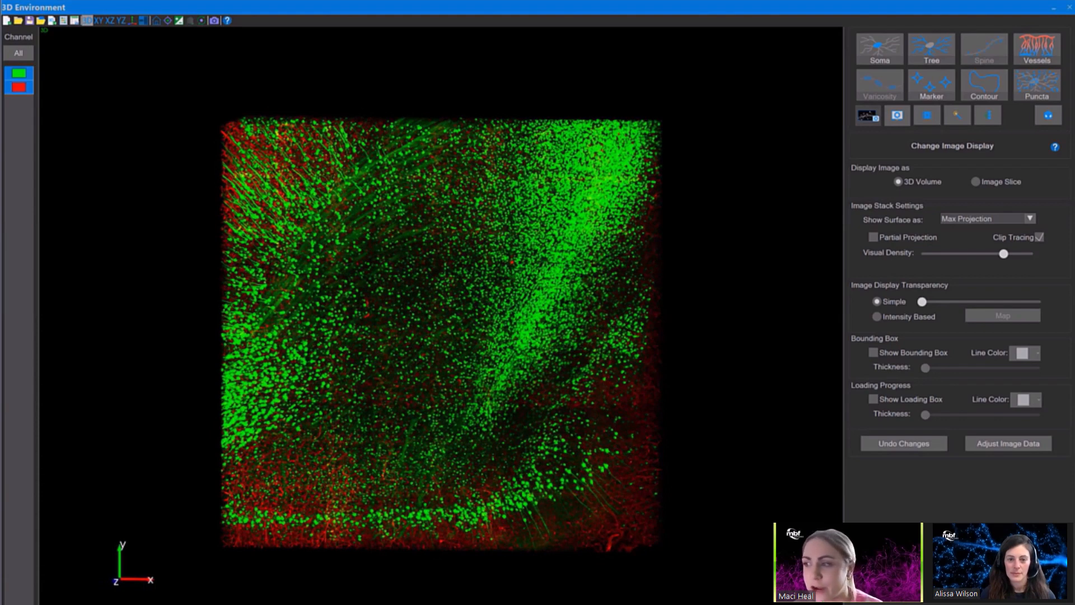
left_click(1048, 115)
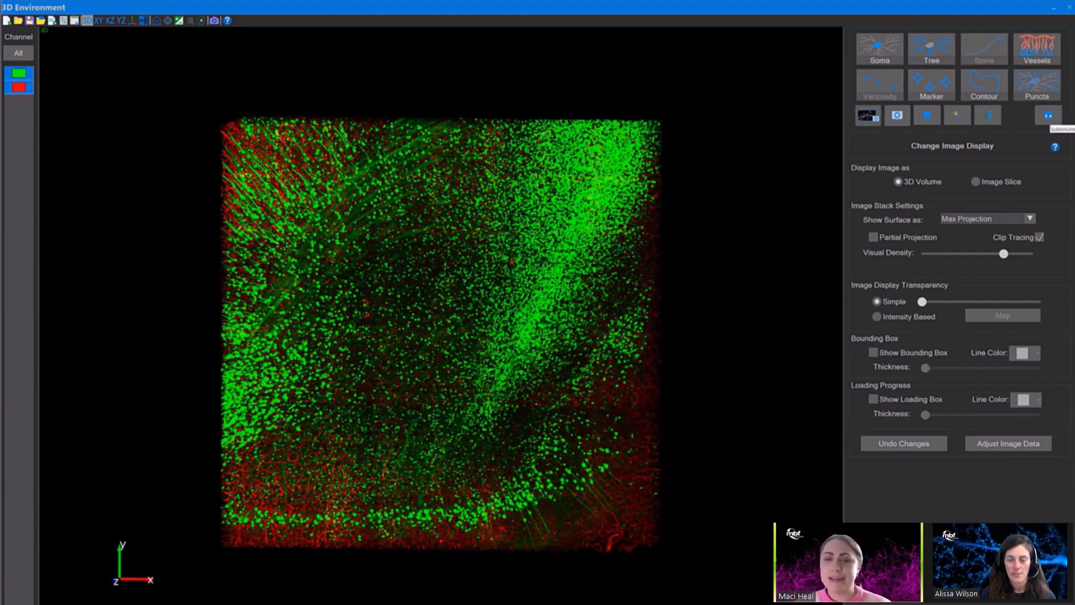
left_click_drag(238, 185, 222, 185)
left_click_drag(282, 228, 283, 260)
left_click_drag(359, 336, 604, 343)
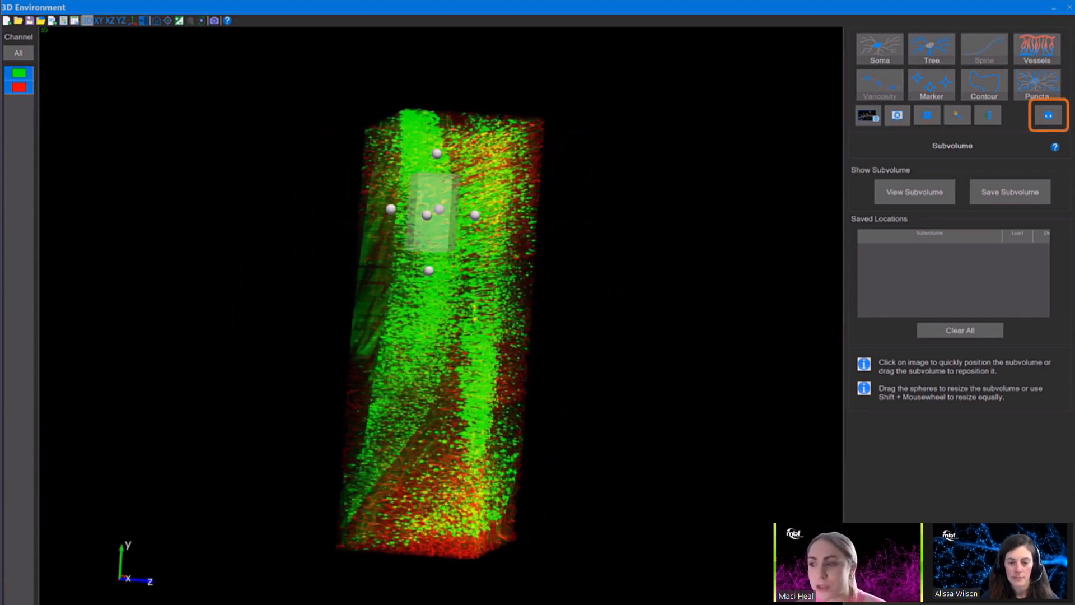
left_click(472, 175)
left_click_drag(475, 335, 408, 344)
left_click_drag(458, 152, 443, 150)
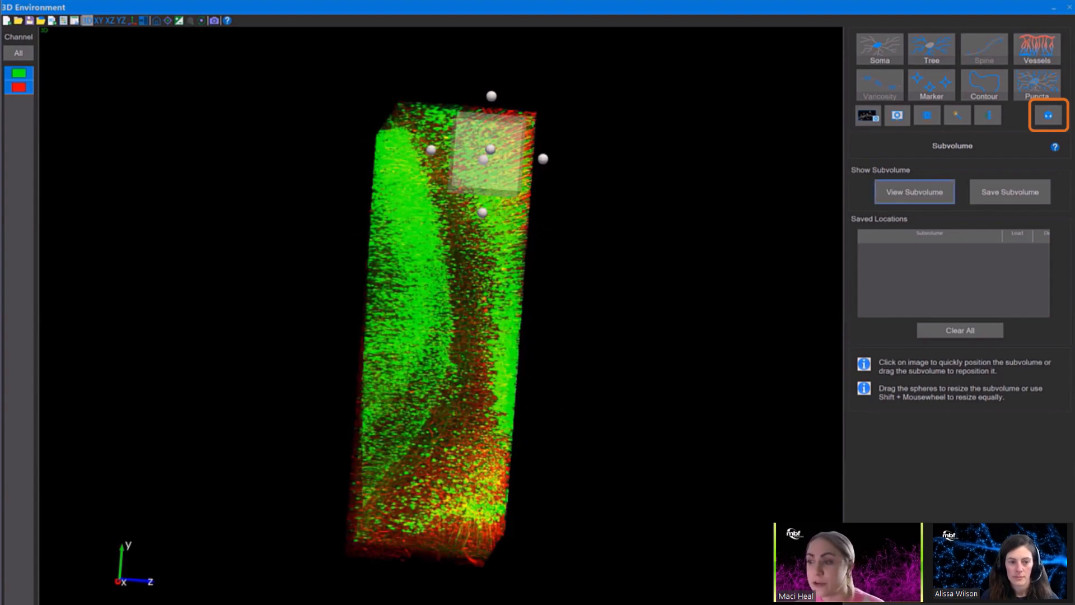
left_click(914, 191)
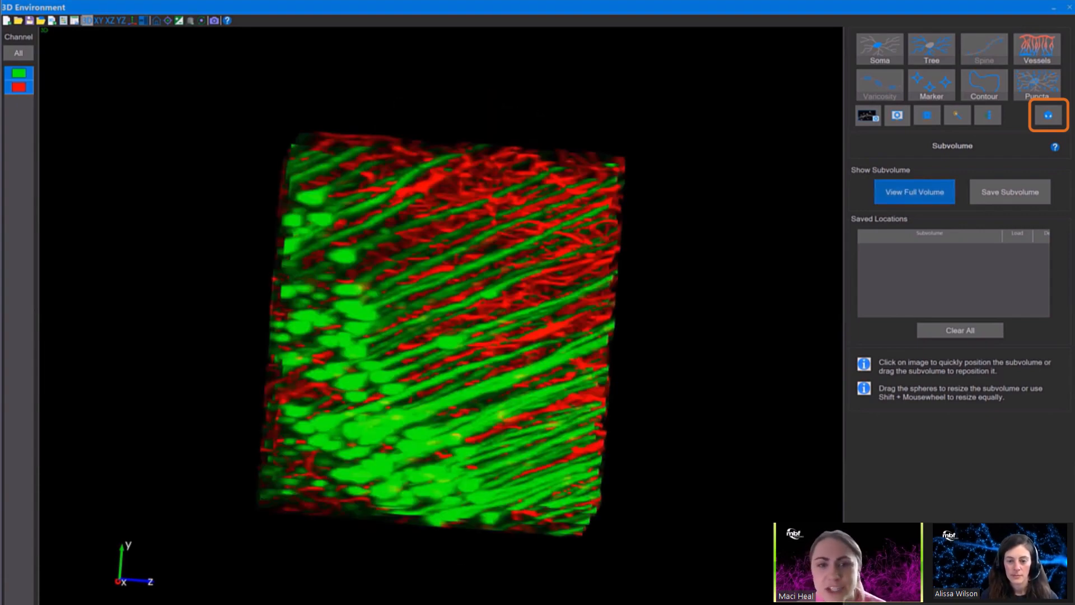
Hide the green channel of the subvolume, leaving only the red channel displayed.
left_click_drag(443, 263, 435, 168)
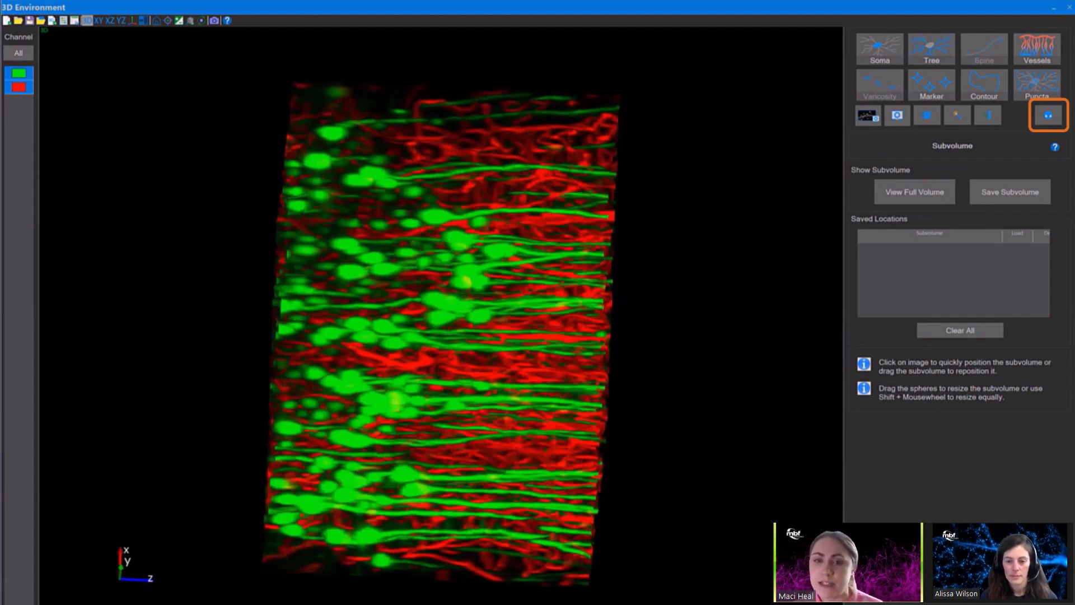
left_click(19, 74)
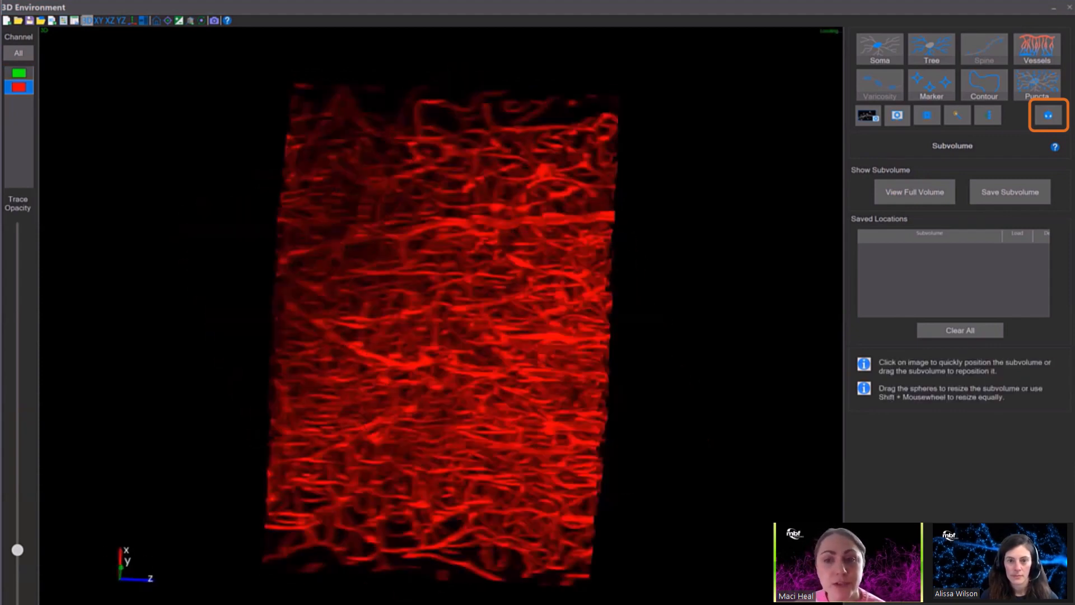
left_click_drag(436, 314, 445, 339)
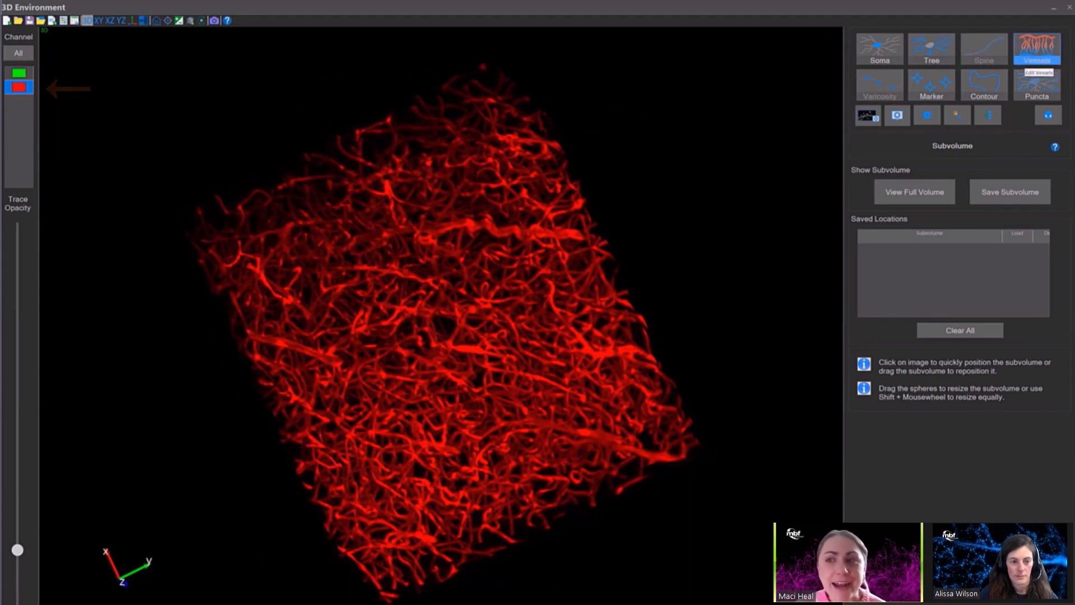
Set vessel tracing to Automatic mode with the Voxel Scooping method and show its detailed settings.
left_click(1037, 62)
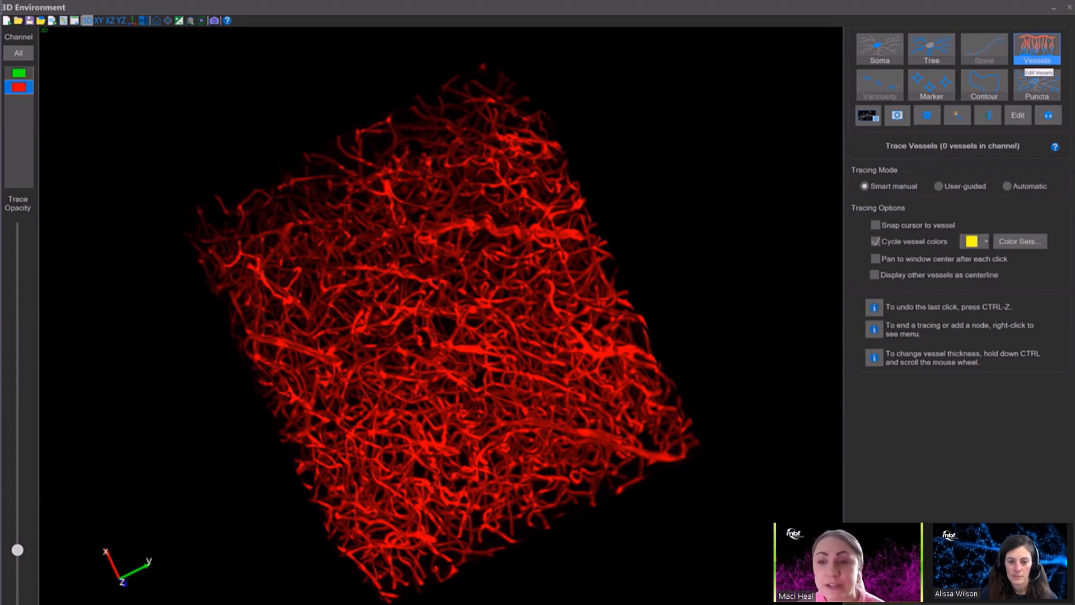
left_click(1008, 186)
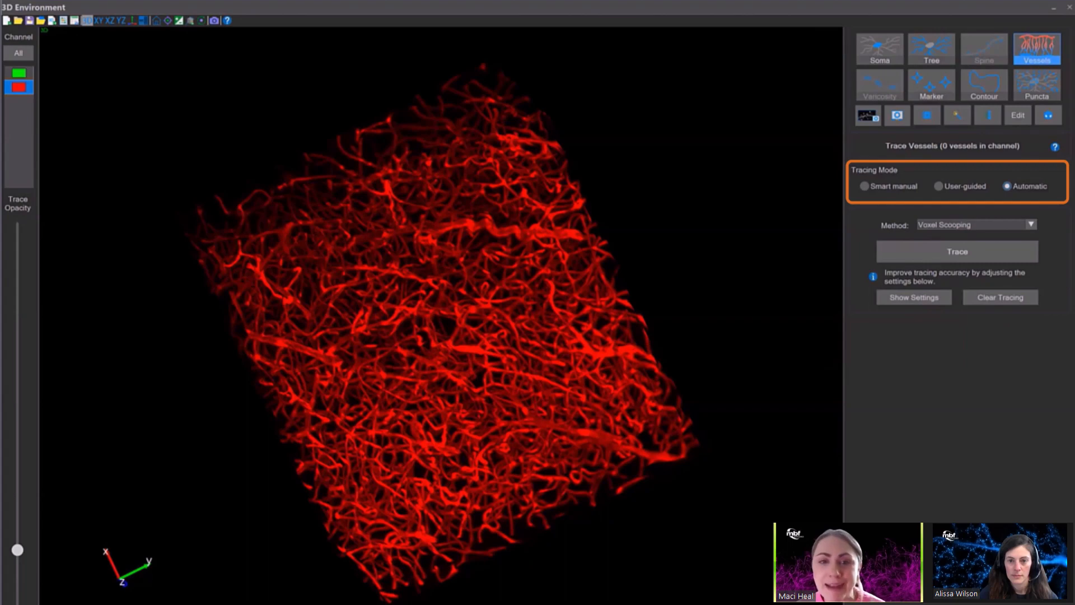
left_click(914, 297)
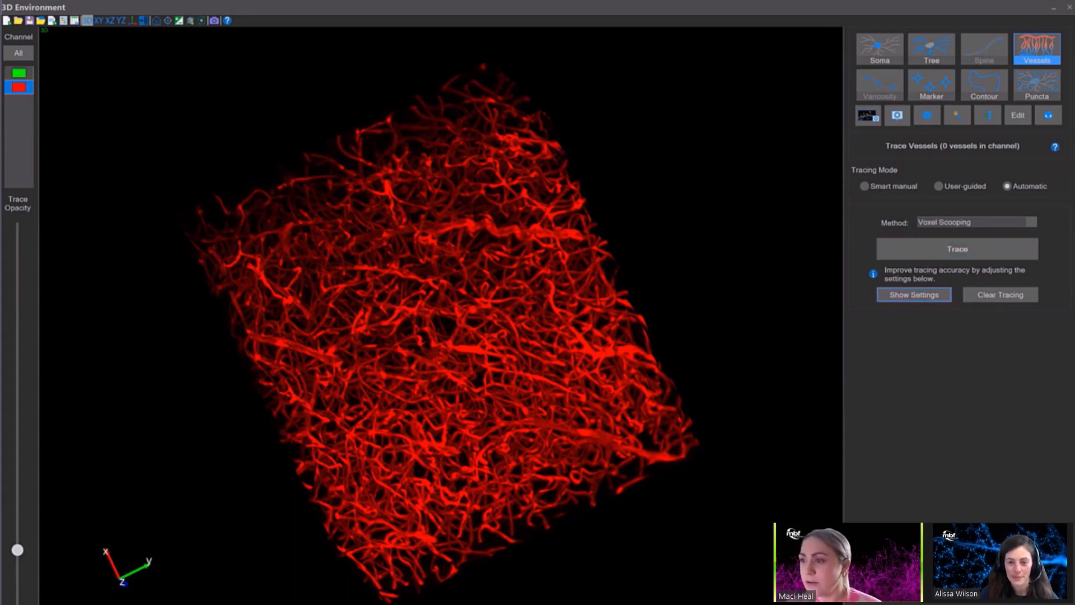
left_click(914, 295)
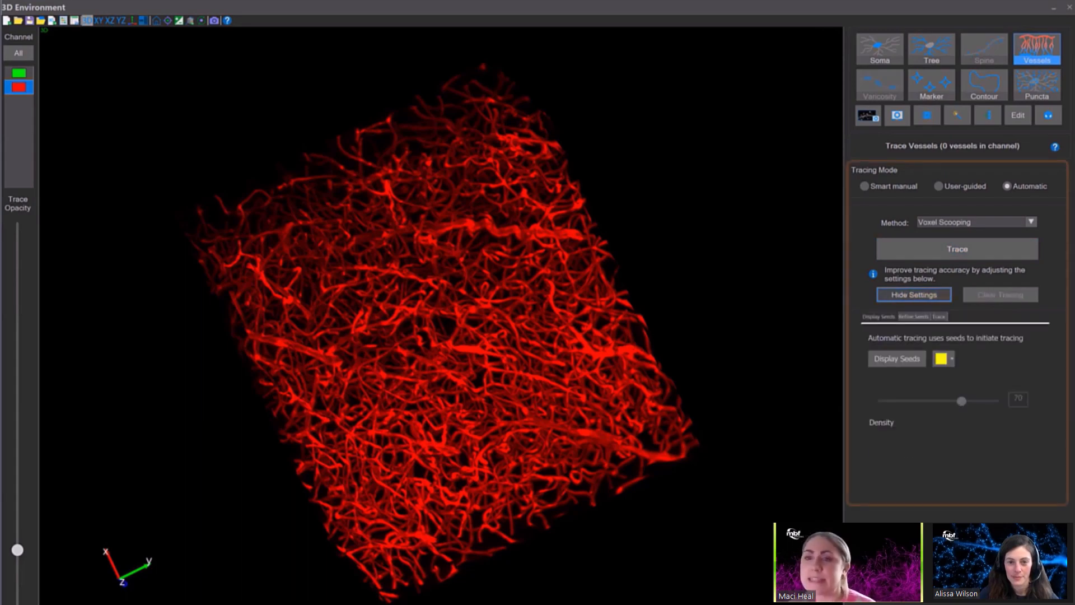
Display the automatic tracing seeds on the vessels and set the seed sensitivity to 90.
left_click(897, 358)
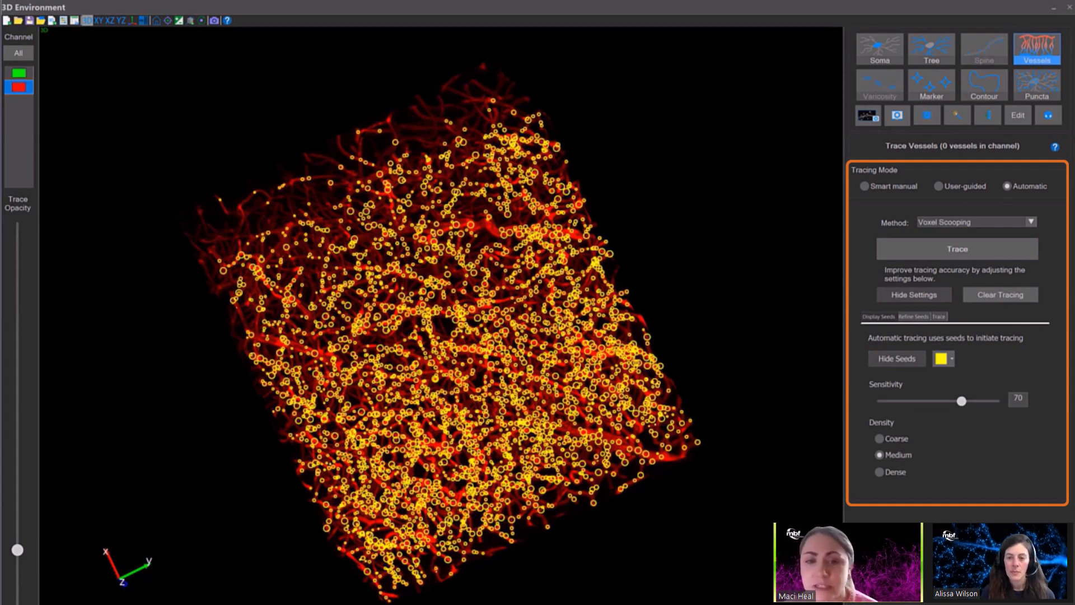
left_click(973, 401)
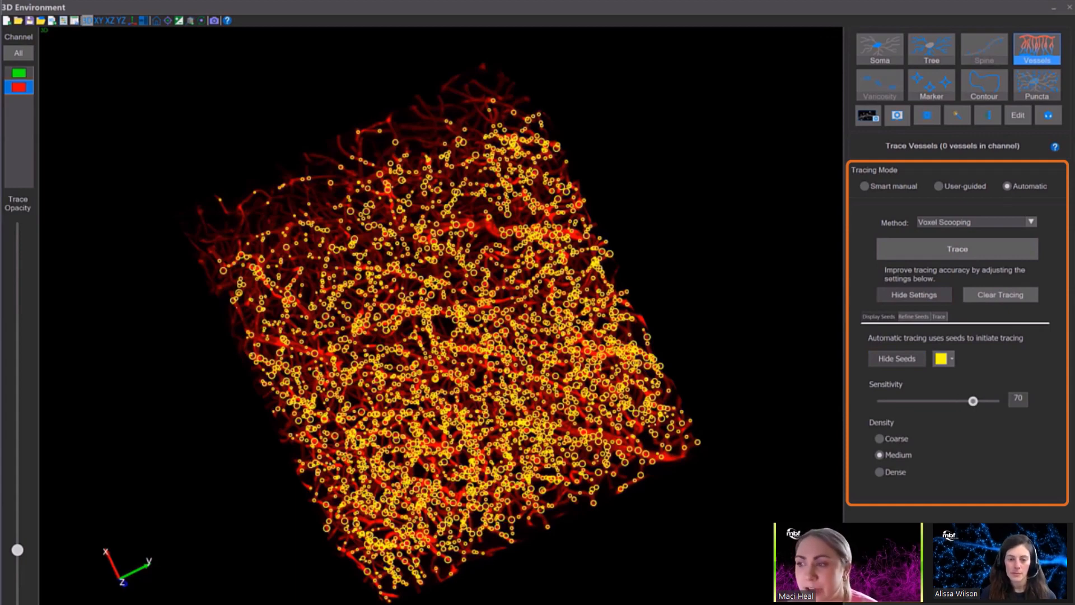
left_click(984, 401)
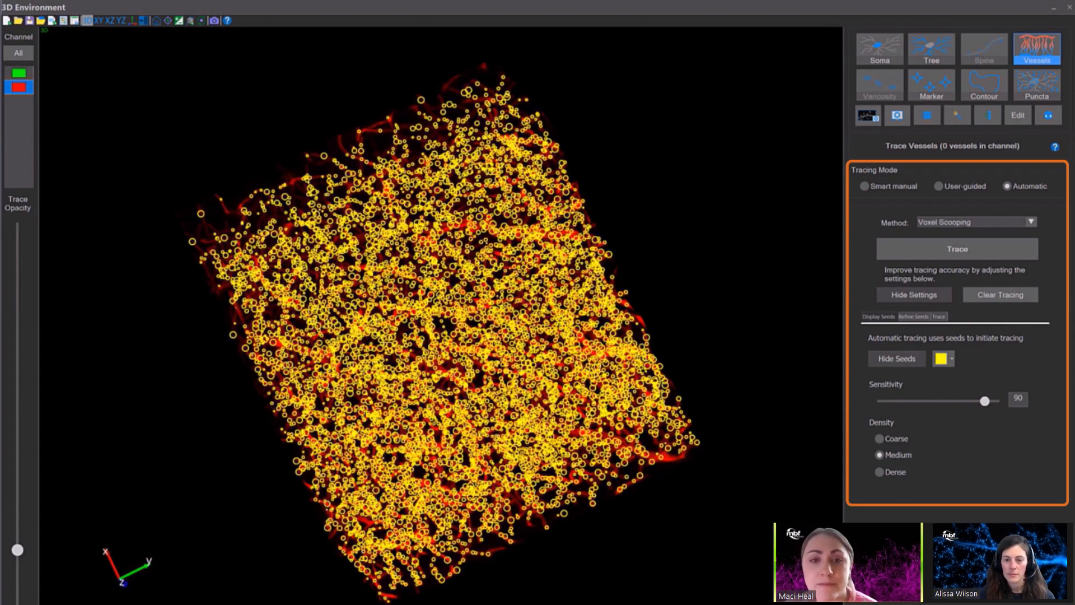
Validate the seeds and set the refine filter to 1.
left_click_drag(442, 324, 543, 302)
left_click(913, 317)
left_click(911, 365)
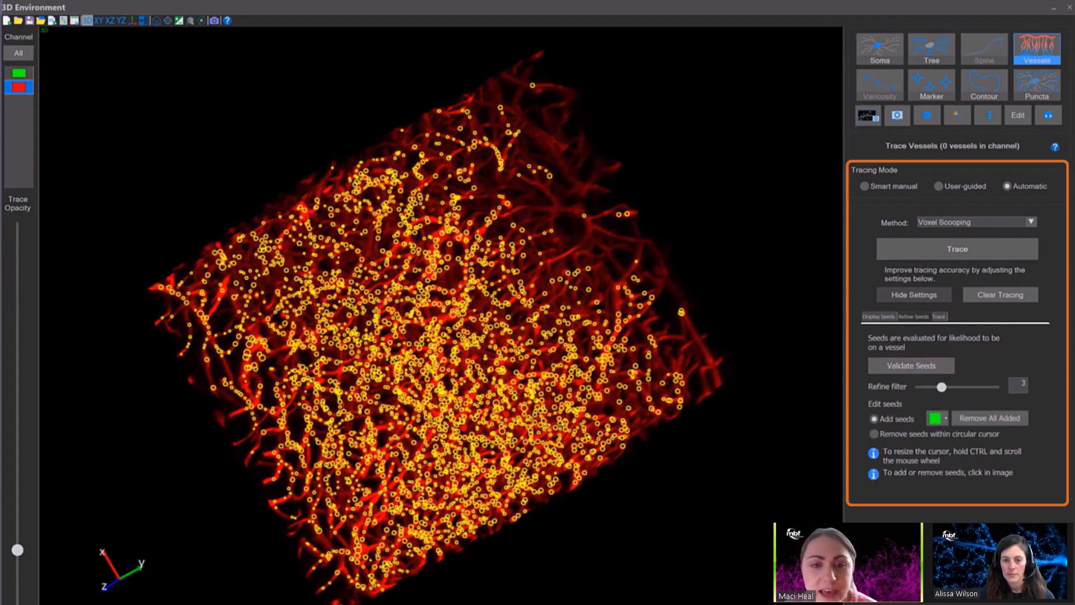
left_click_drag(941, 386, 926, 387)
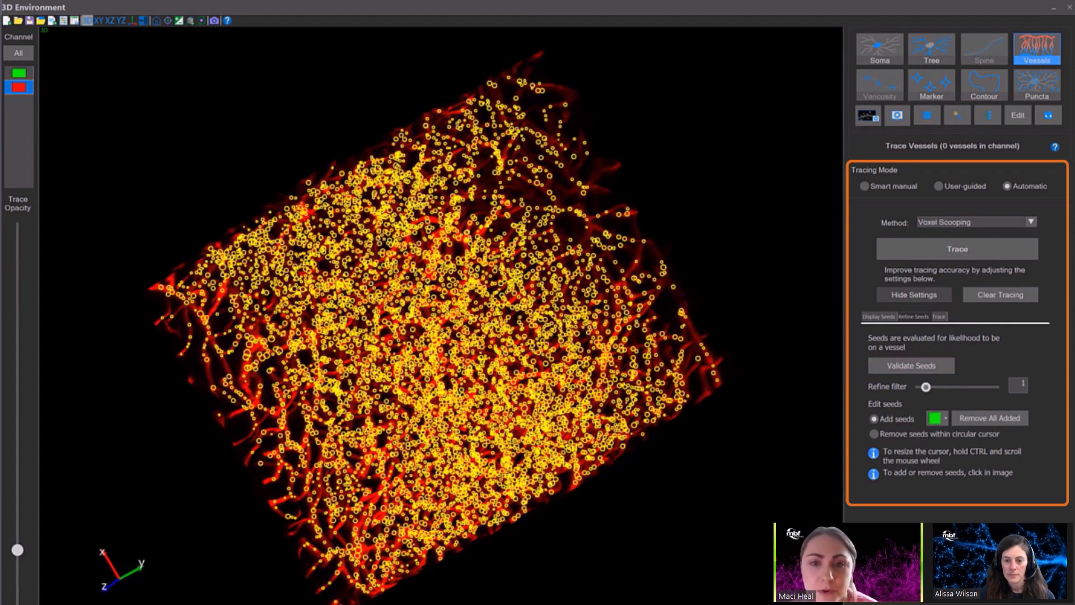
Trace the vessels automatically with a trace sensitivity of 80, removing traces shorter than 8 µm.
left_click(938, 316)
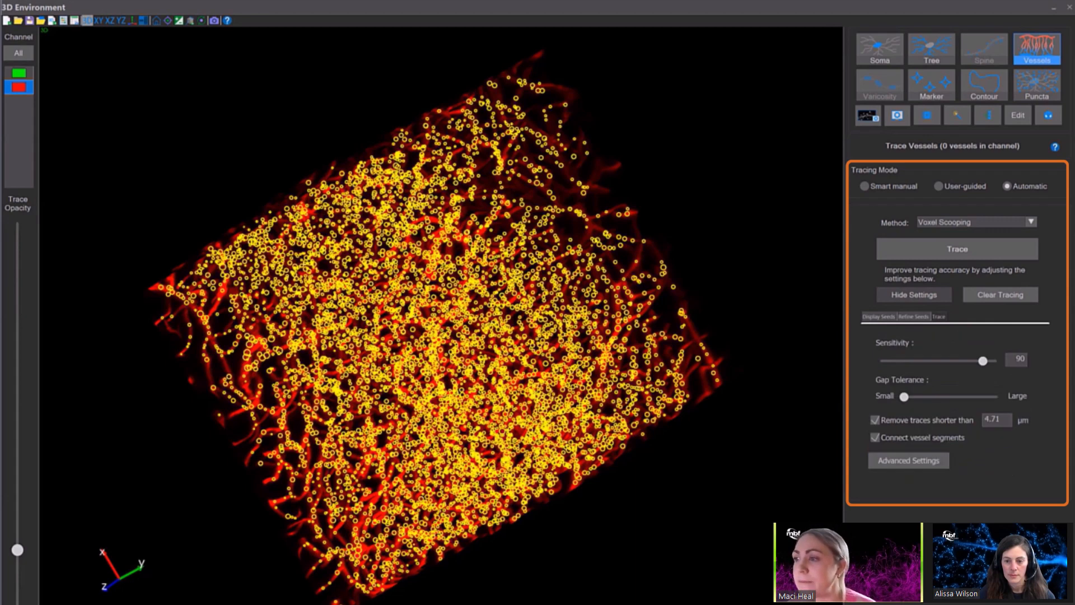
double_click(1019, 358)
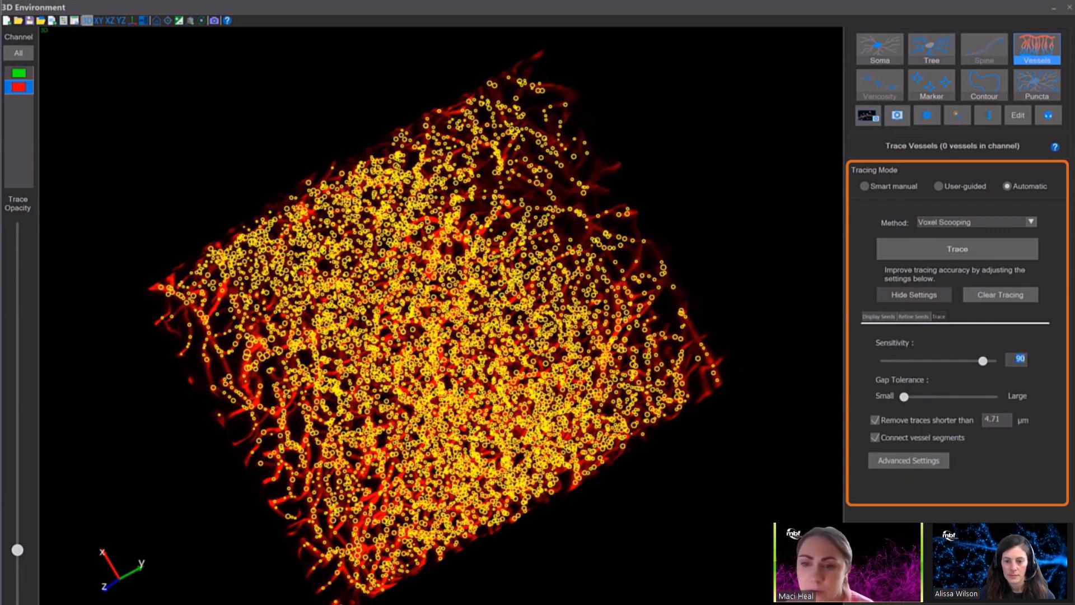
type("80")
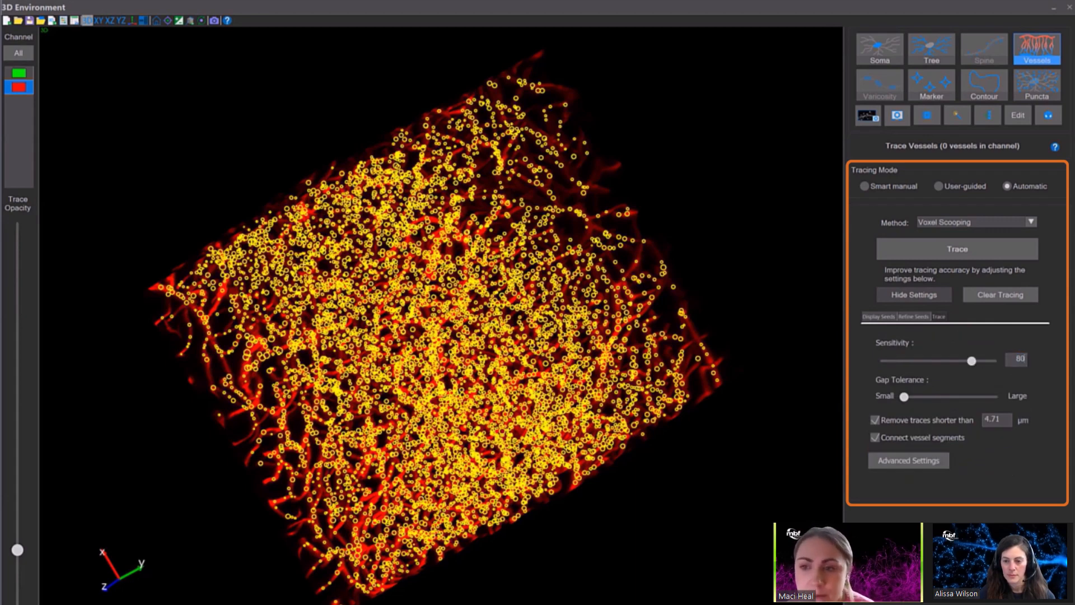
double_click(992, 419)
type("8")
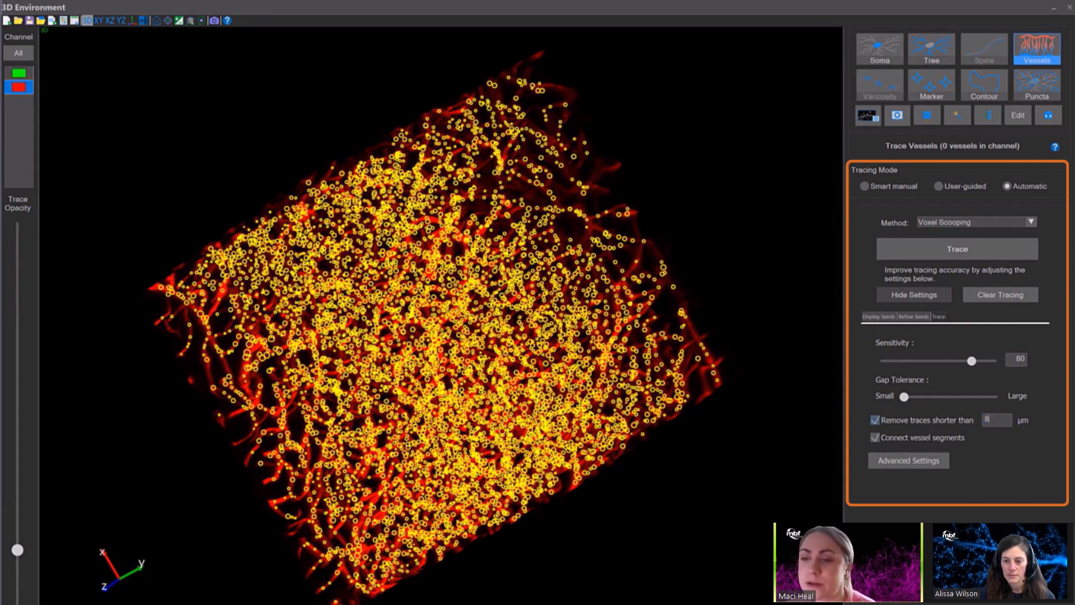
left_click(957, 249)
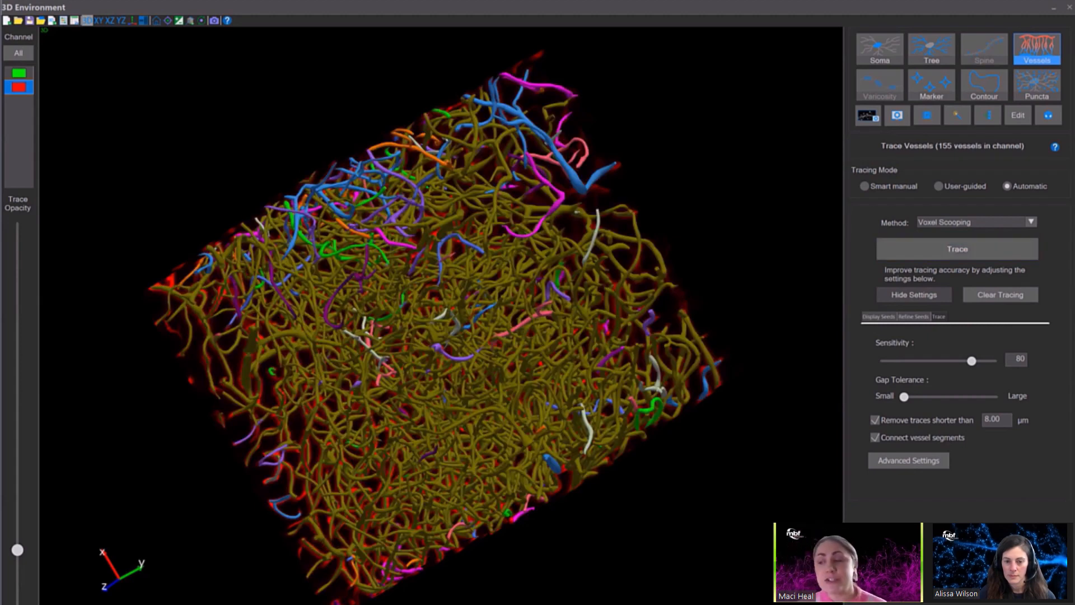
Show a partial projection along Z centered at -287.00 and examine the traced vessels against the image.
left_click_drag(441, 302, 763, 462)
left_click(201, 21)
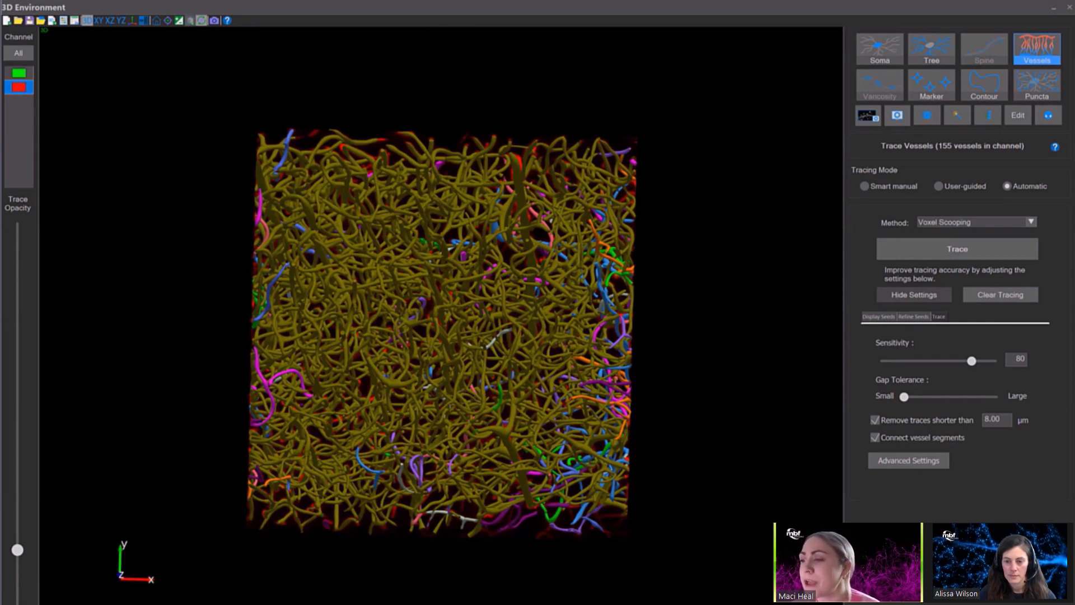
left_click(202, 21)
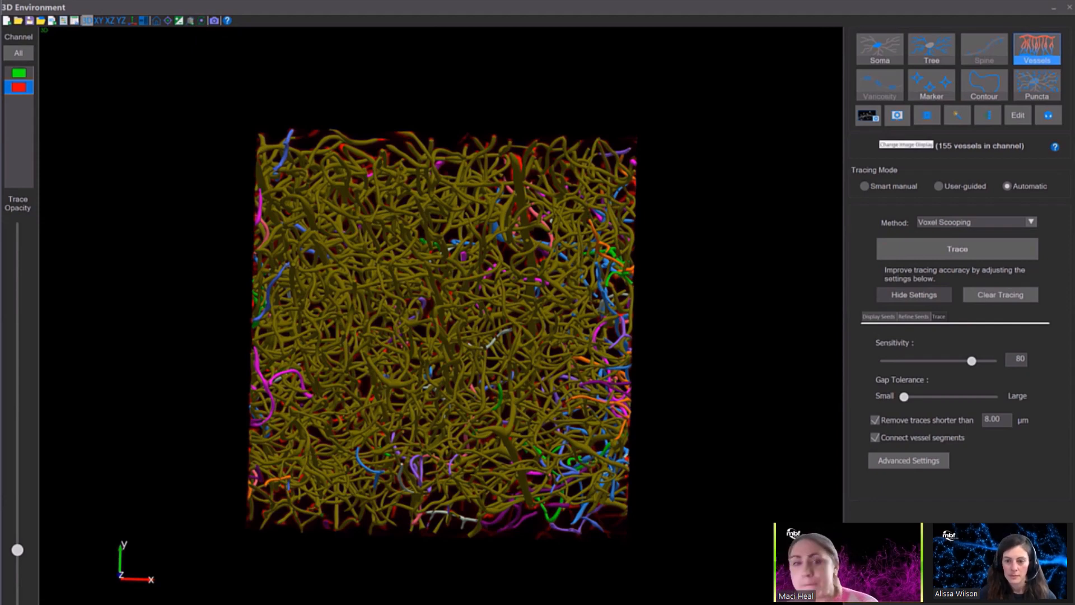
left_click(868, 116)
left_click(873, 237)
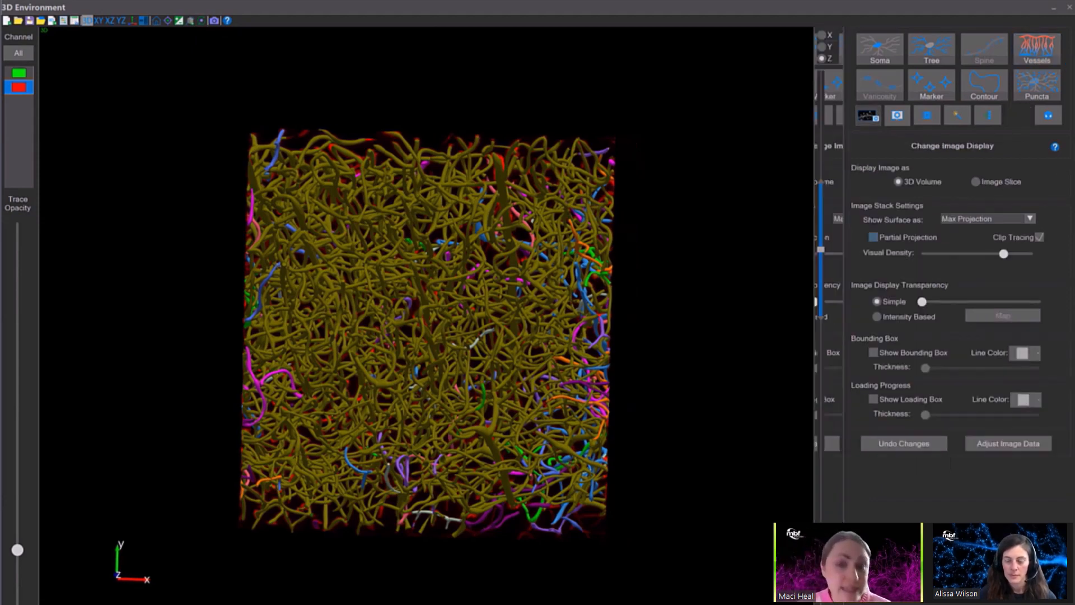
left_click_drag(821, 249, 820, 488)
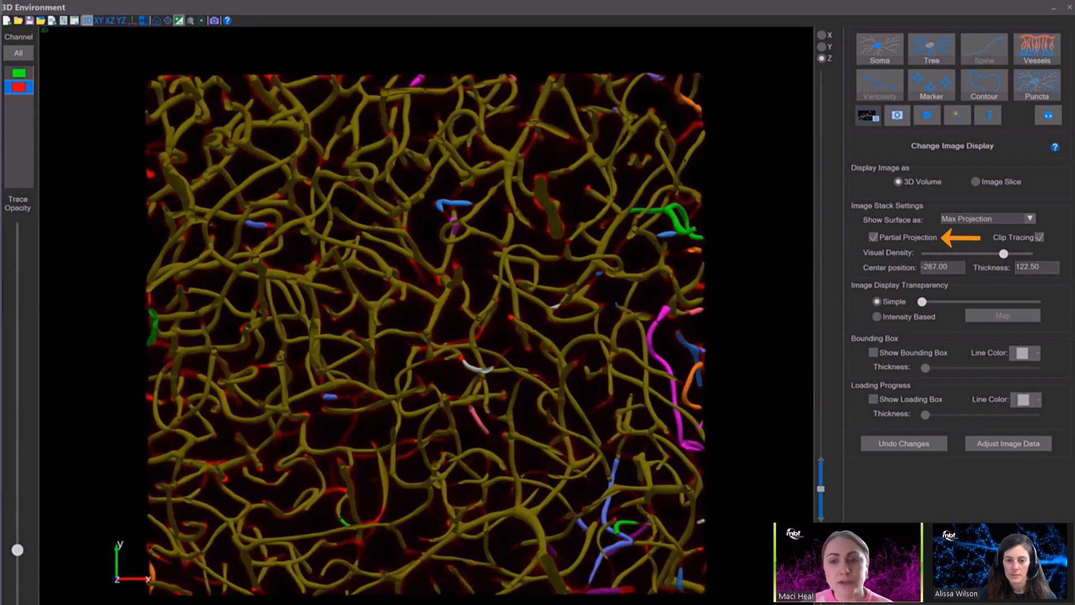
left_click(179, 20)
left_click(179, 20)
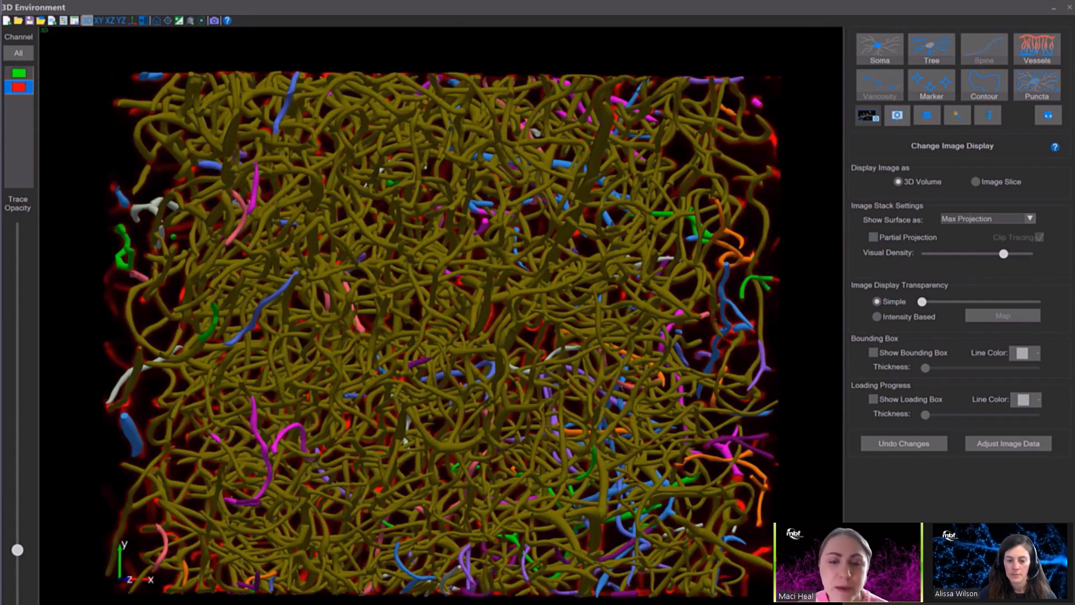
Set the simple image display transparency to its maximum so the image is hidden behind the vessel traces.
scroll(442, 334, "down", 2)
left_click_drag(442, 336, 443, 263)
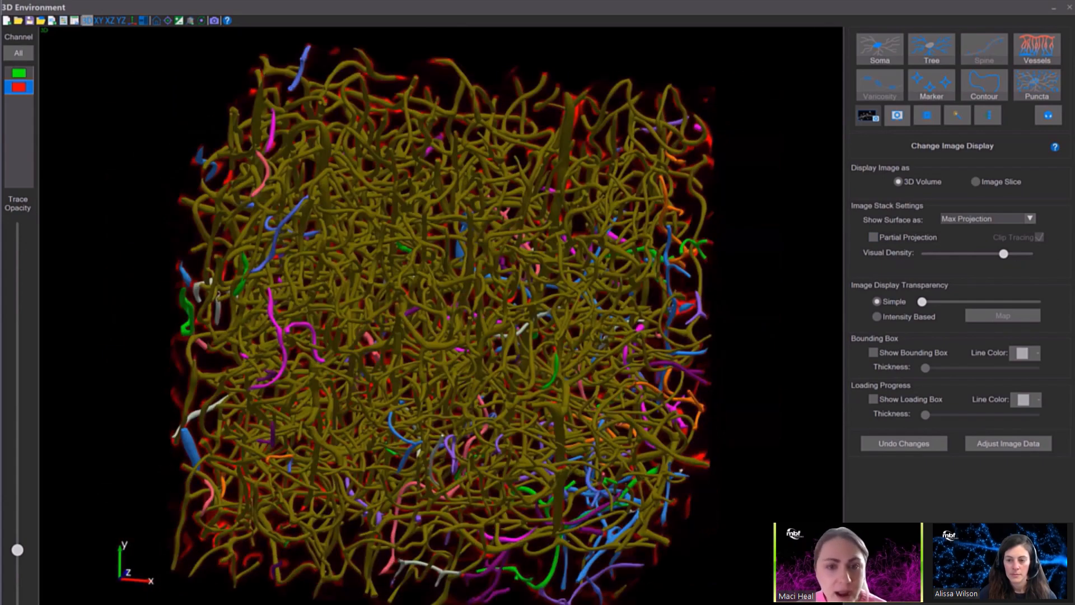
mouse_move(443, 336)
left_mouse_down()
mouse_move(428, 249)
mouse_move(432, 322)
left_mouse_up()
scroll(428, 250, "down", 2)
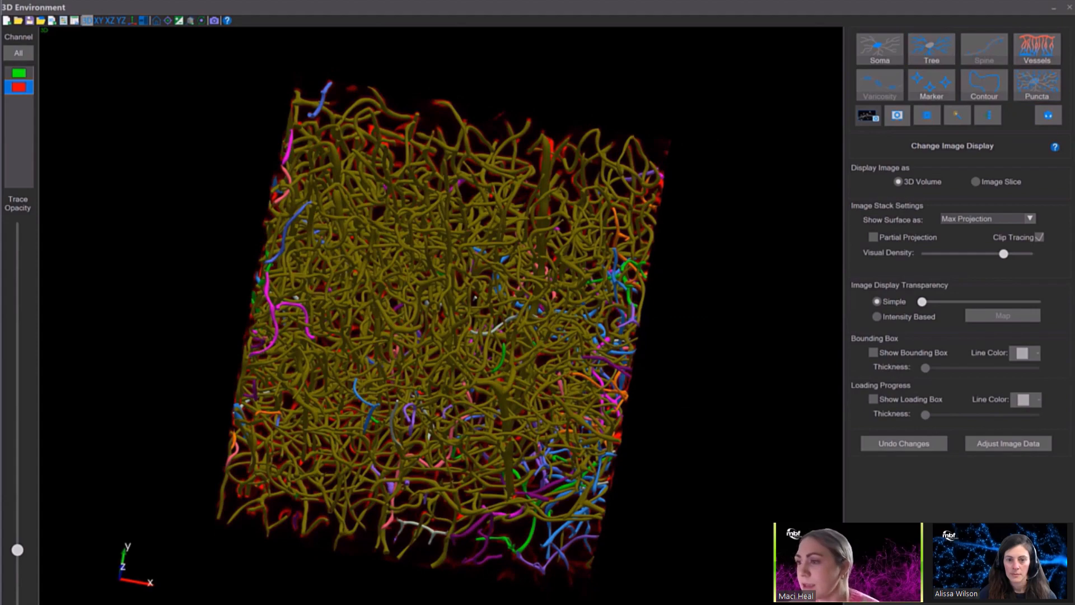
left_click_drag(922, 301, 1038, 301)
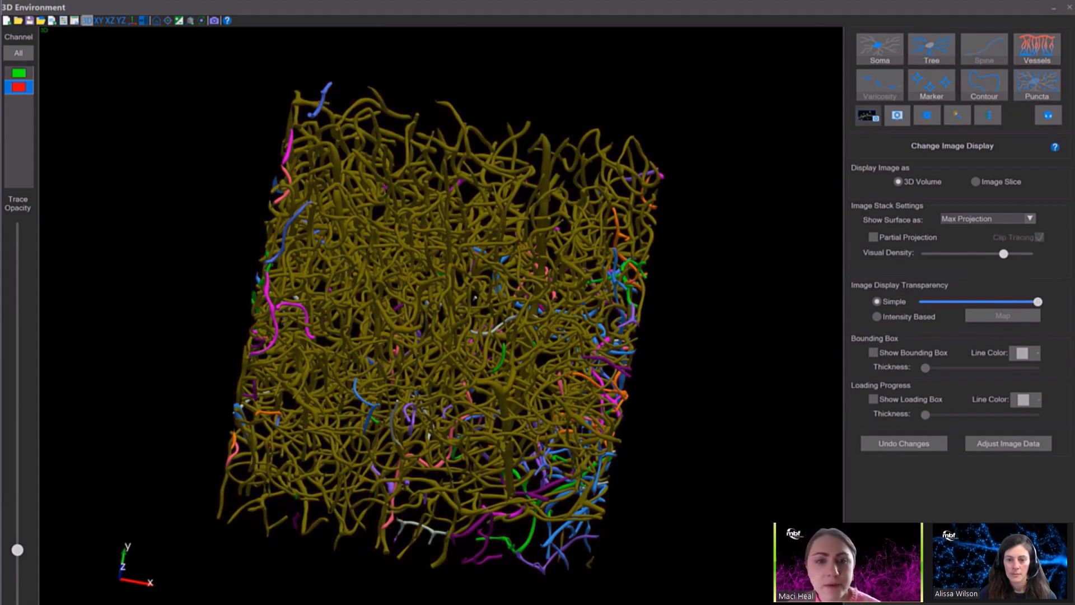
Select all traced vessels for editing and color their surface by Diameter (um).
left_click_drag(503, 313, 361, 308)
left_click(1037, 50)
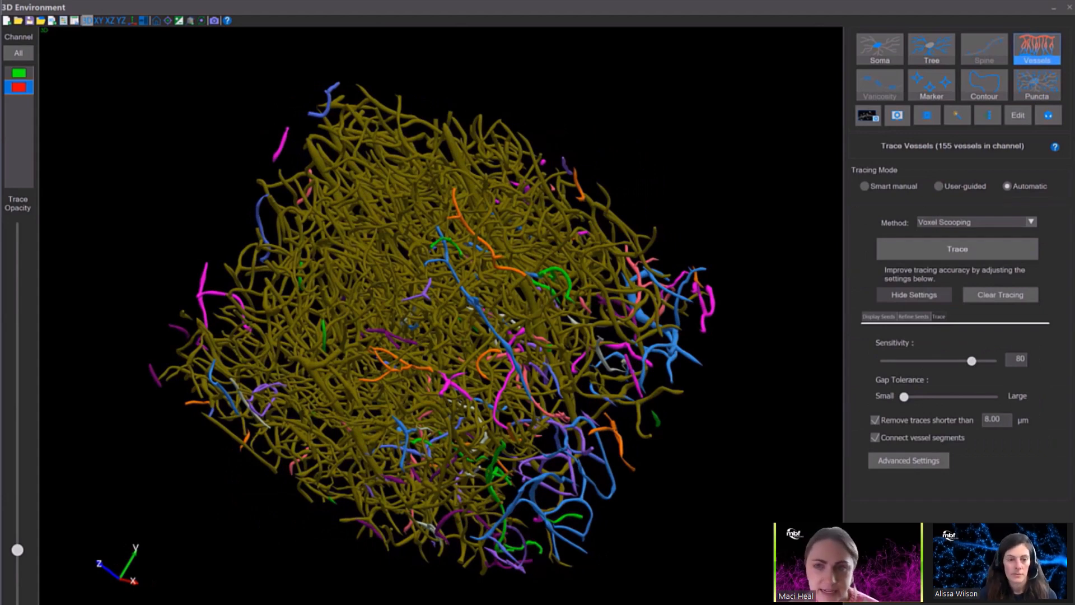
left_click(1018, 115)
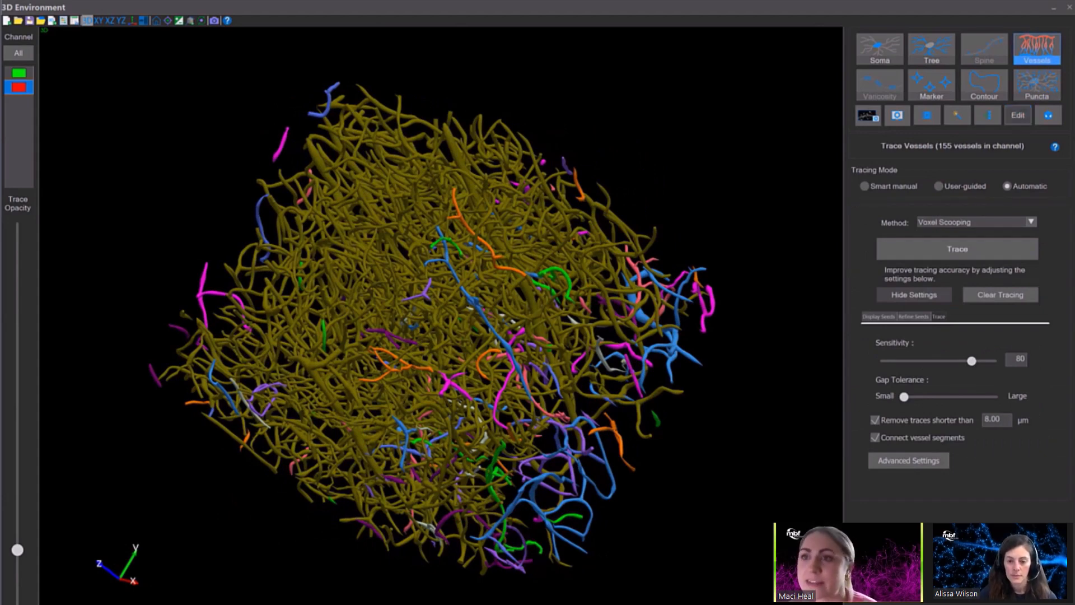
left_click(897, 176)
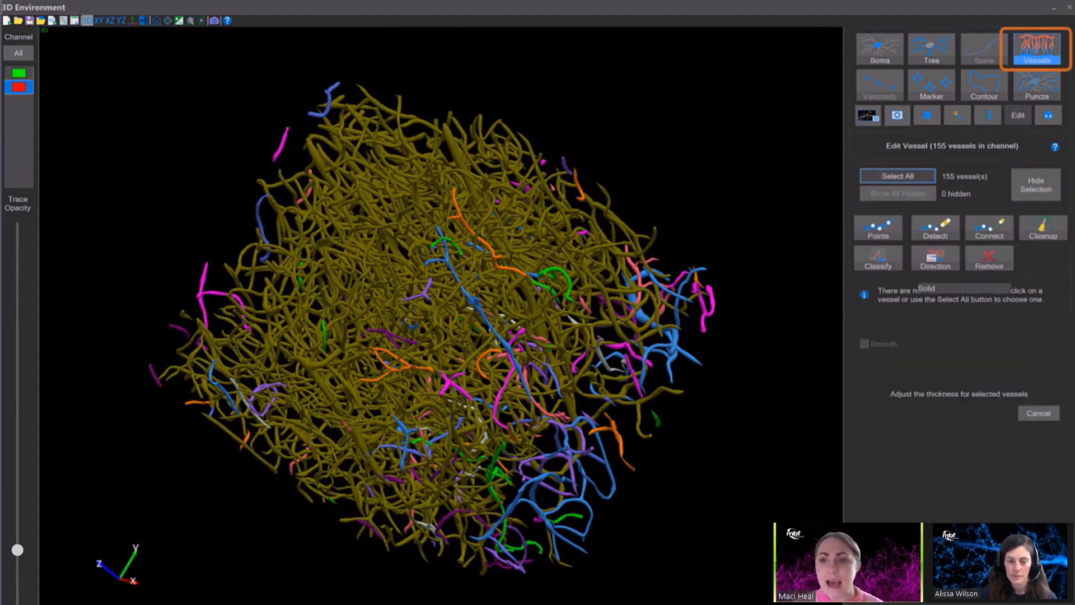
left_click(1018, 360)
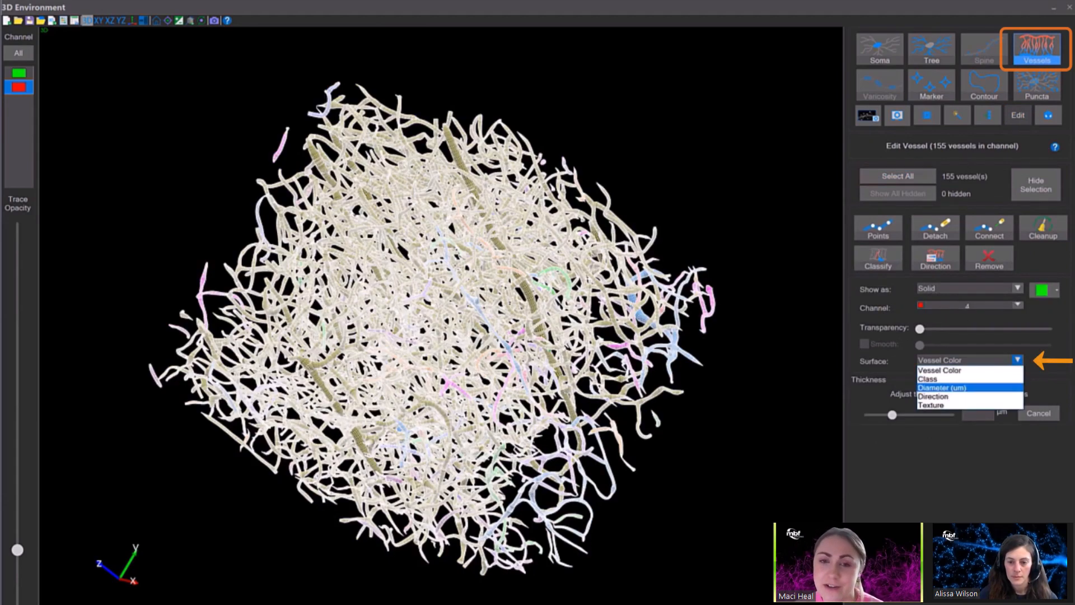
left_click(952, 388)
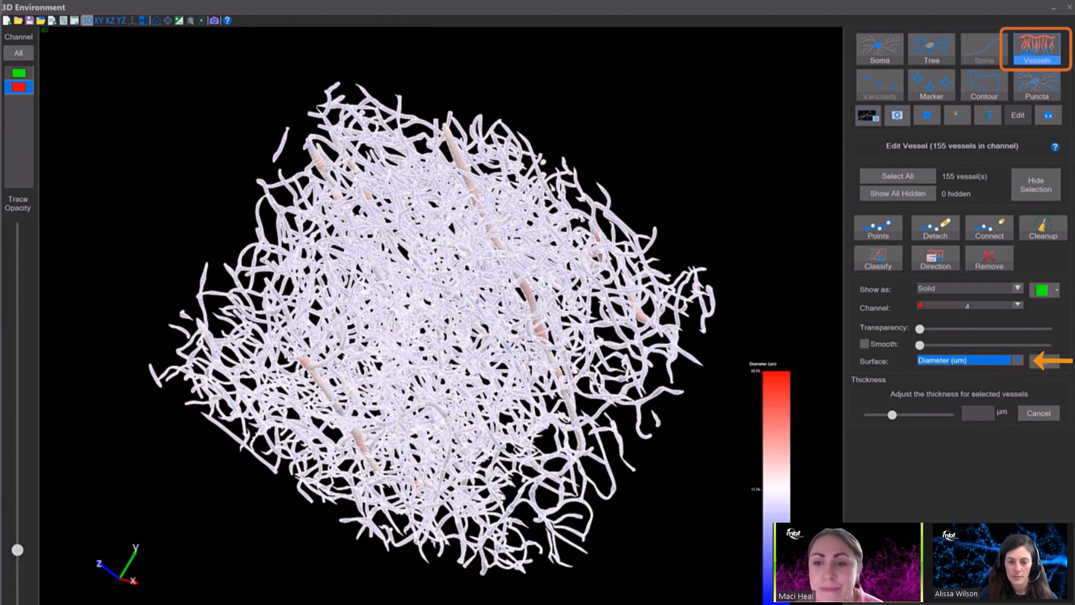
Customize the diameter color scale with magenta for the highest value and yellow for the middle value, then deselect the vessels.
left_click(1044, 361)
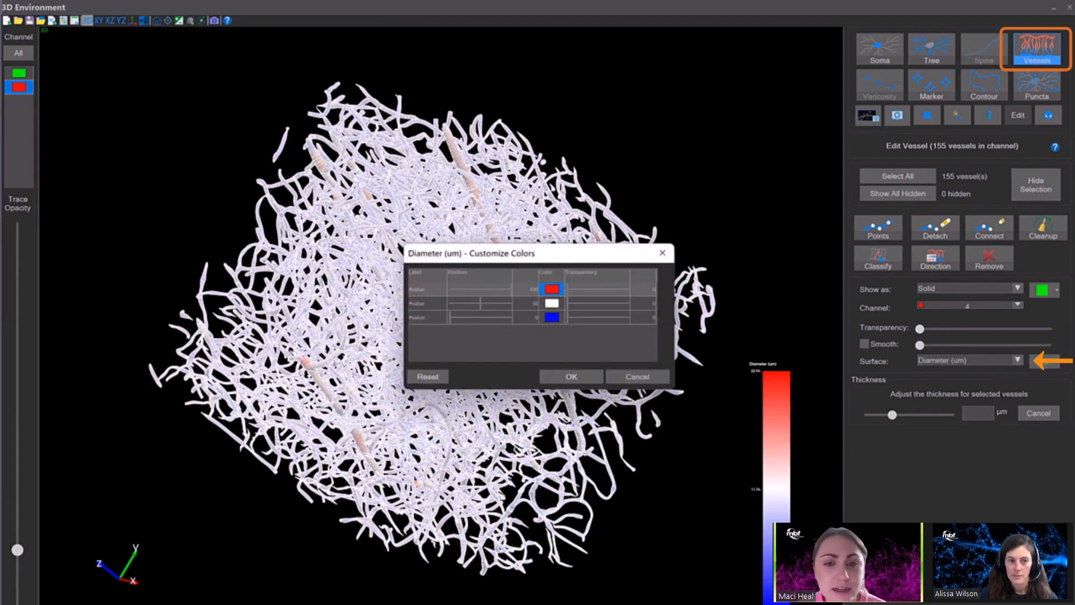
left_click(551, 289)
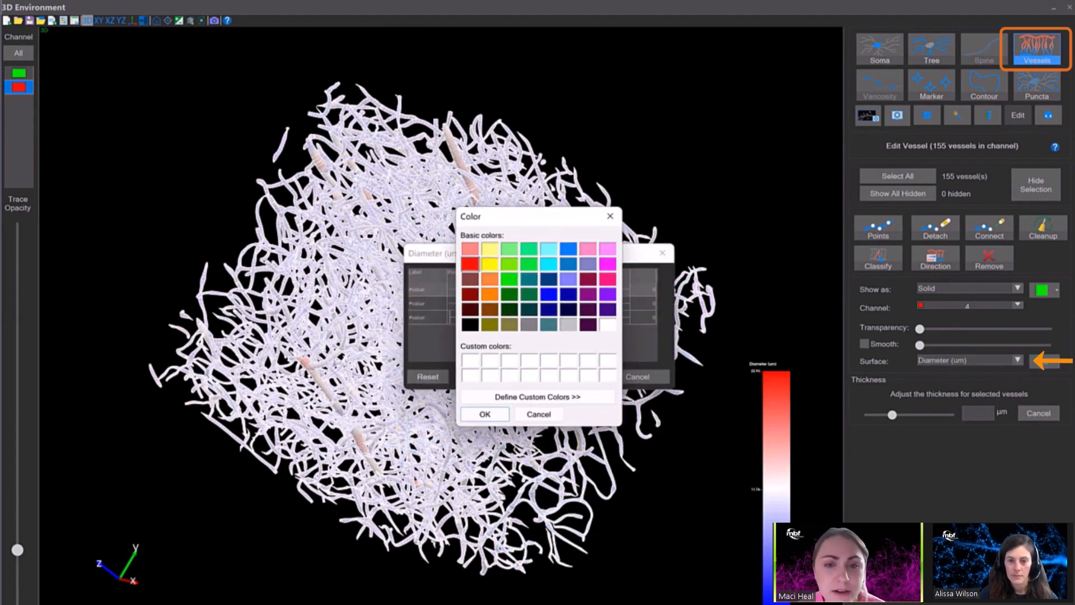
left_click(608, 264)
left_click(485, 414)
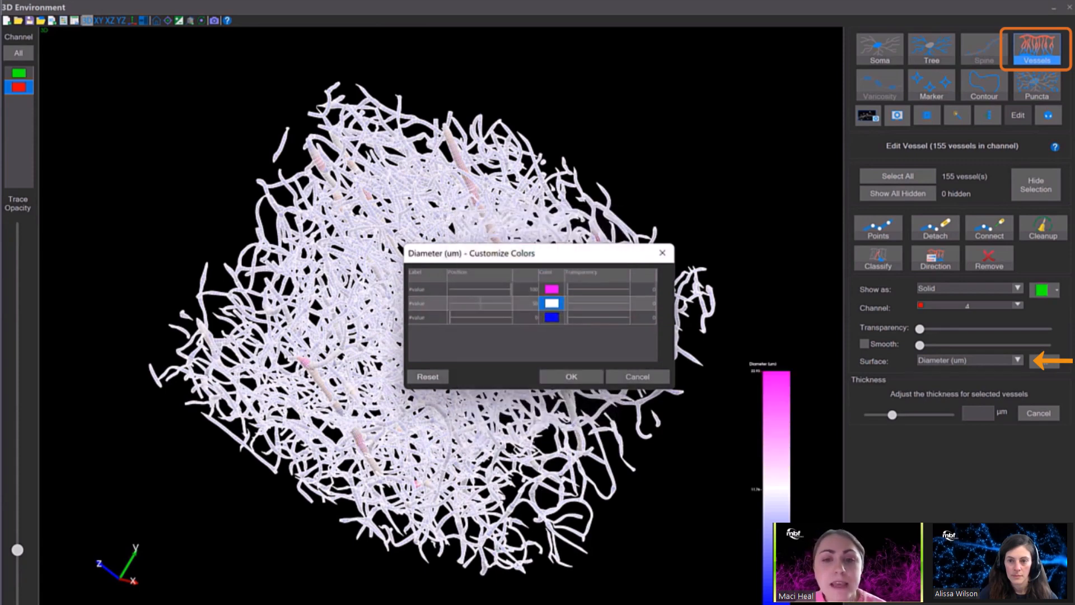
left_click(552, 302)
left_click(489, 263)
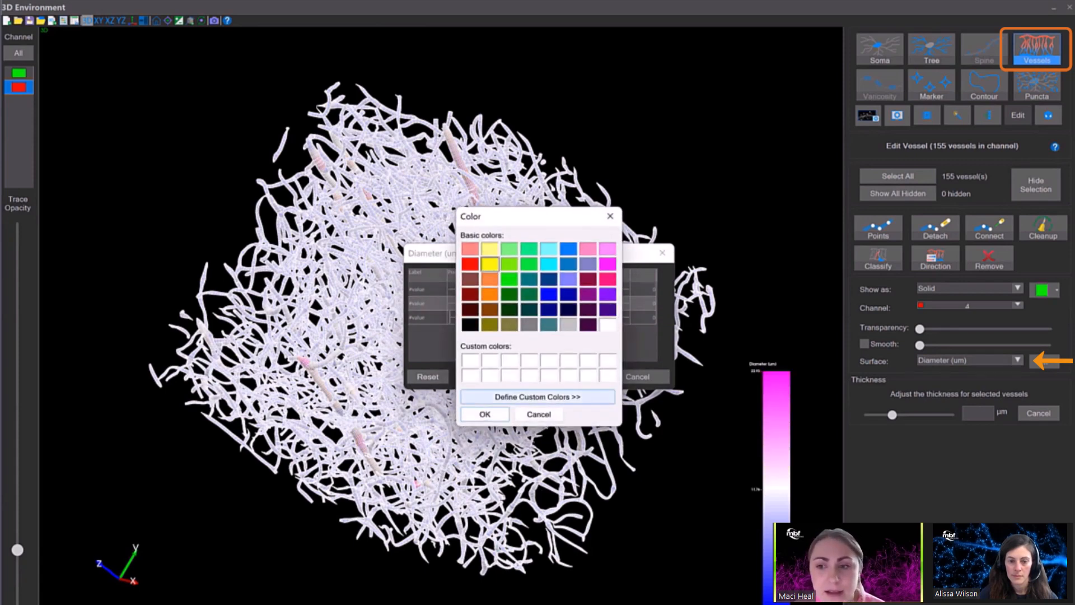
left_click(485, 414)
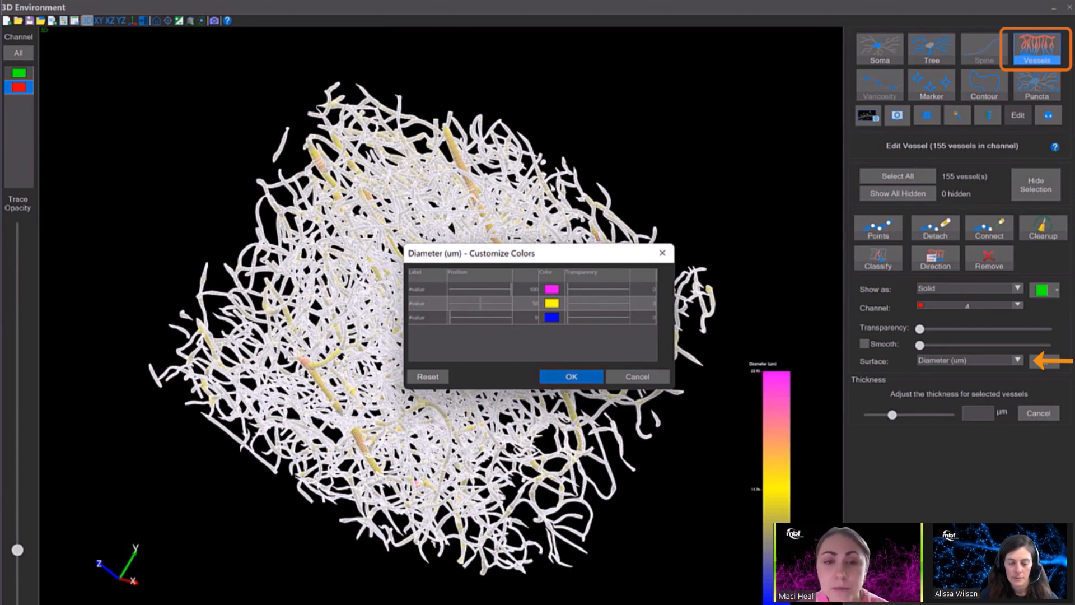
left_click(571, 377)
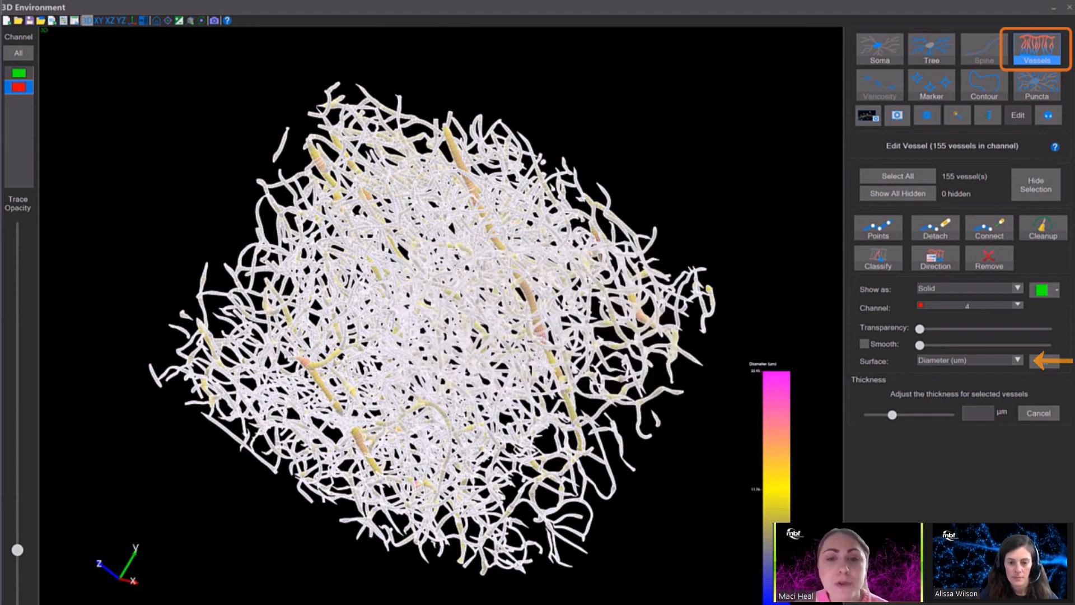
key("Escape")
mouse_move(481, 336)
left_mouse_down()
mouse_move(381, 312)
mouse_move(501, 335)
left_mouse_up()
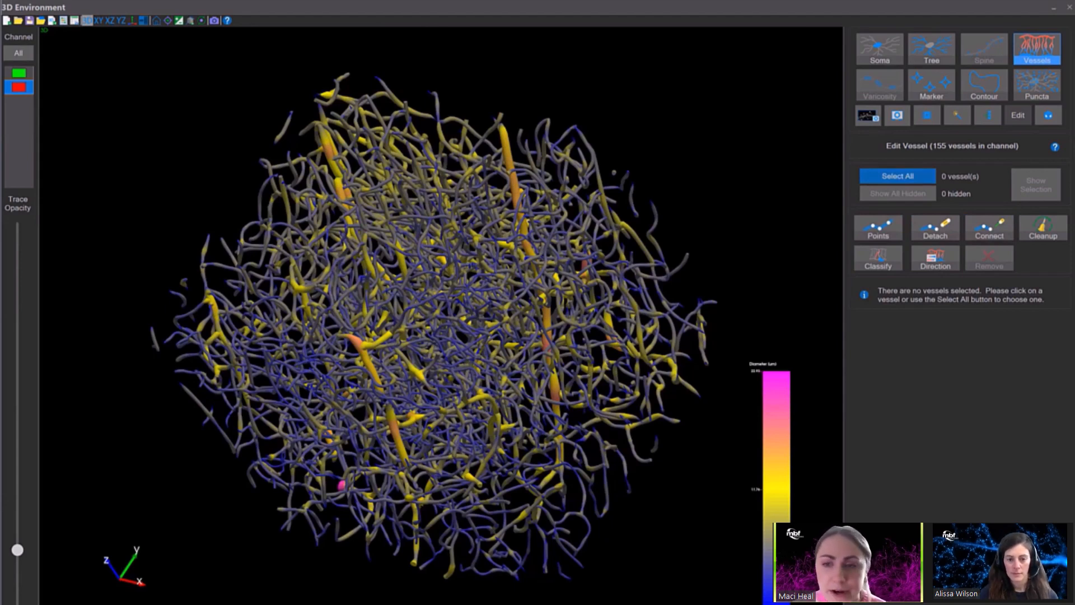
Lower the diameter color scale positions to about 39 for yellow and about 81 for magenta on all vessels, then clear the selection.
left_click(897, 176)
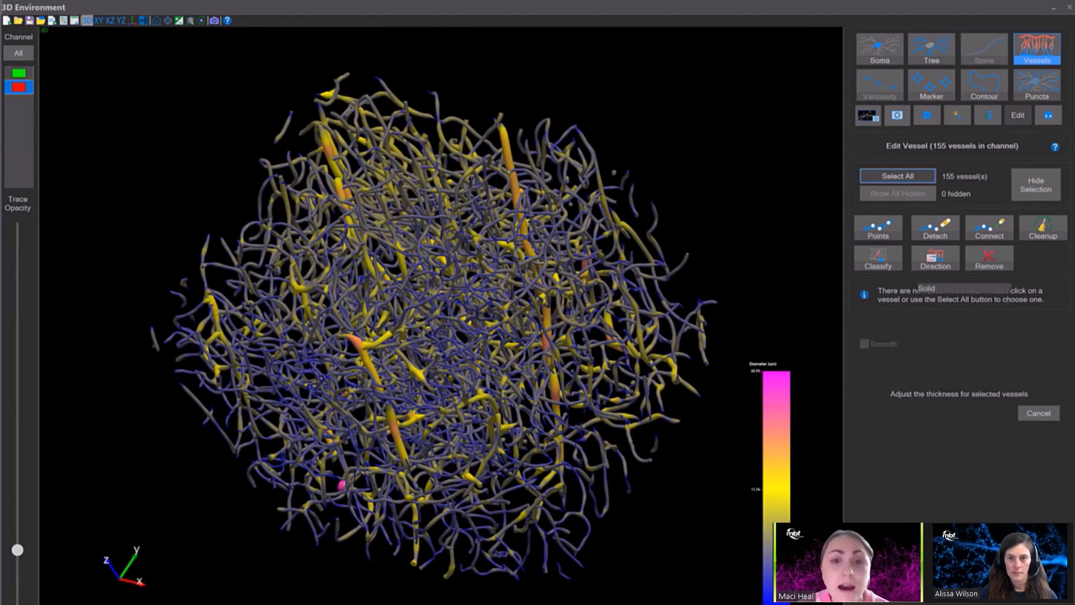
left_click(1044, 361)
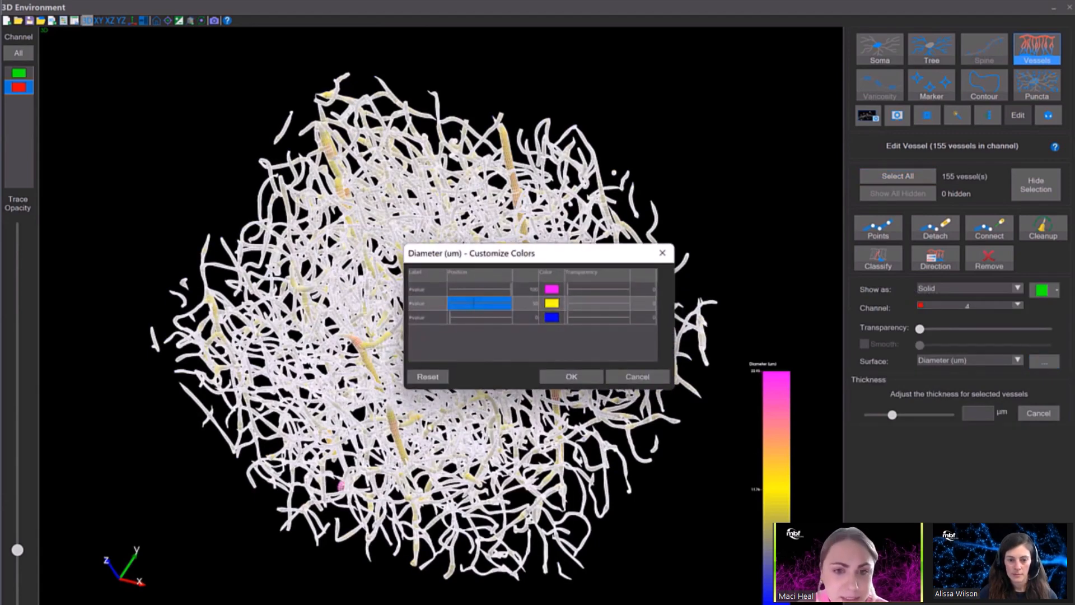
left_click_drag(480, 303, 506, 290)
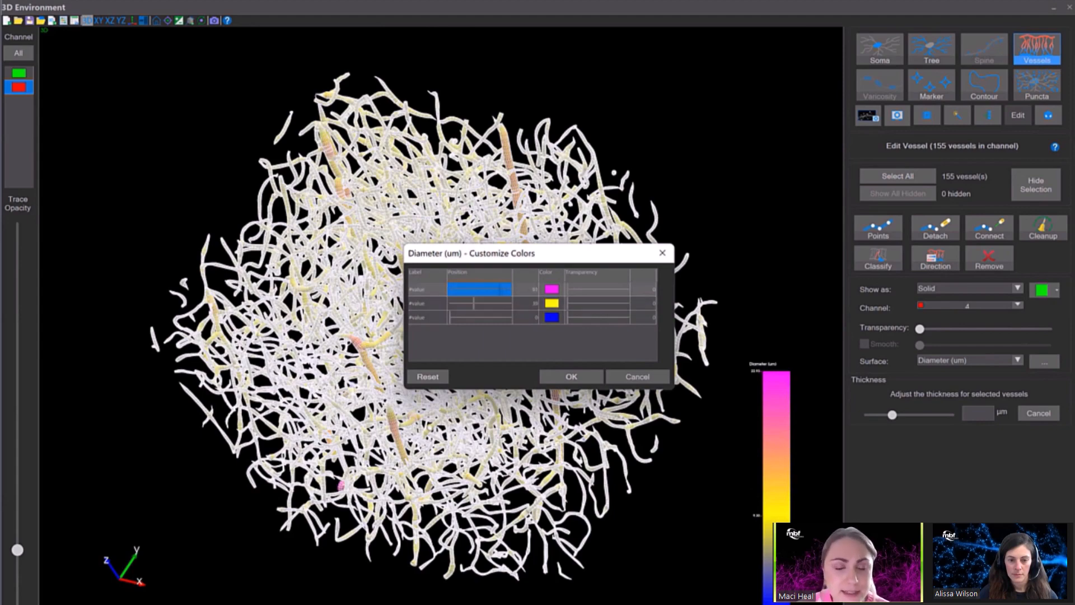
left_click(571, 376)
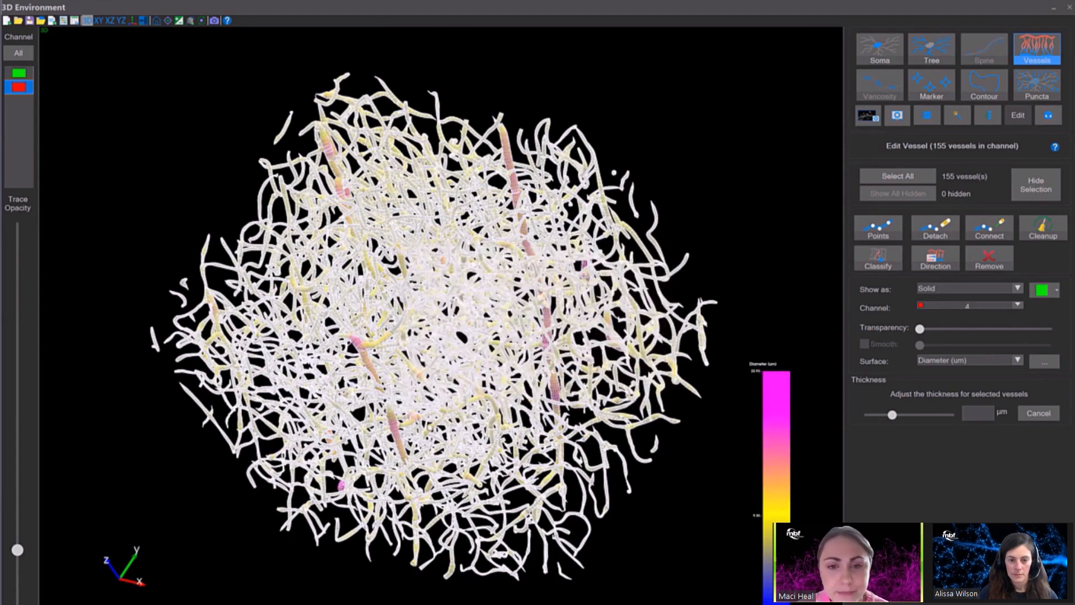
key("Escape")
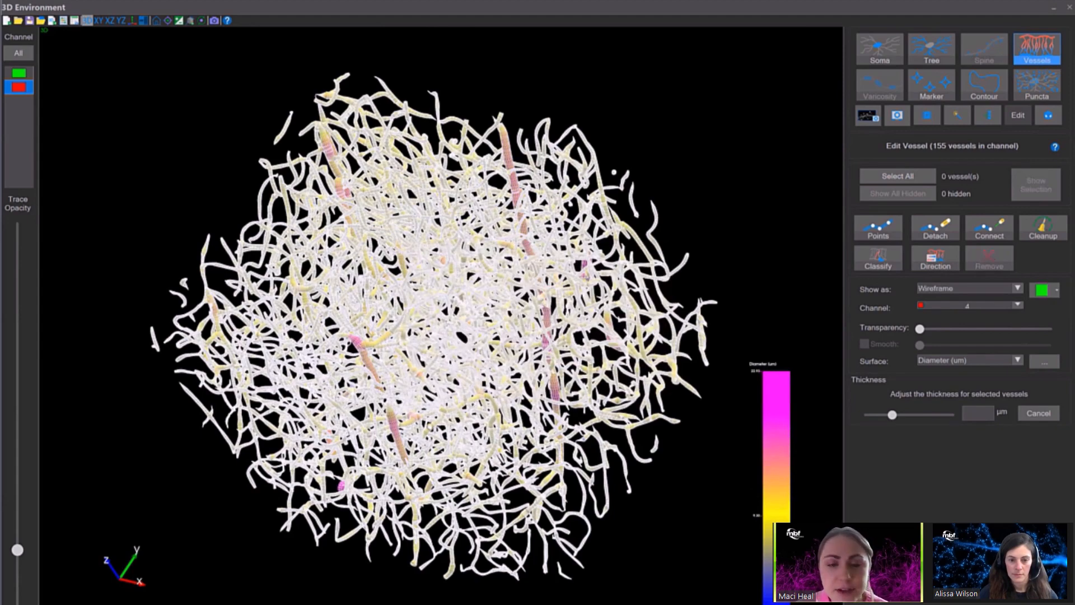
left_click_drag(537, 313, 476, 336)
Set the transparency of the blue and yellow diameter values to 100 for all vessels, leaving the largest vessels to inspect.
left_click(898, 176)
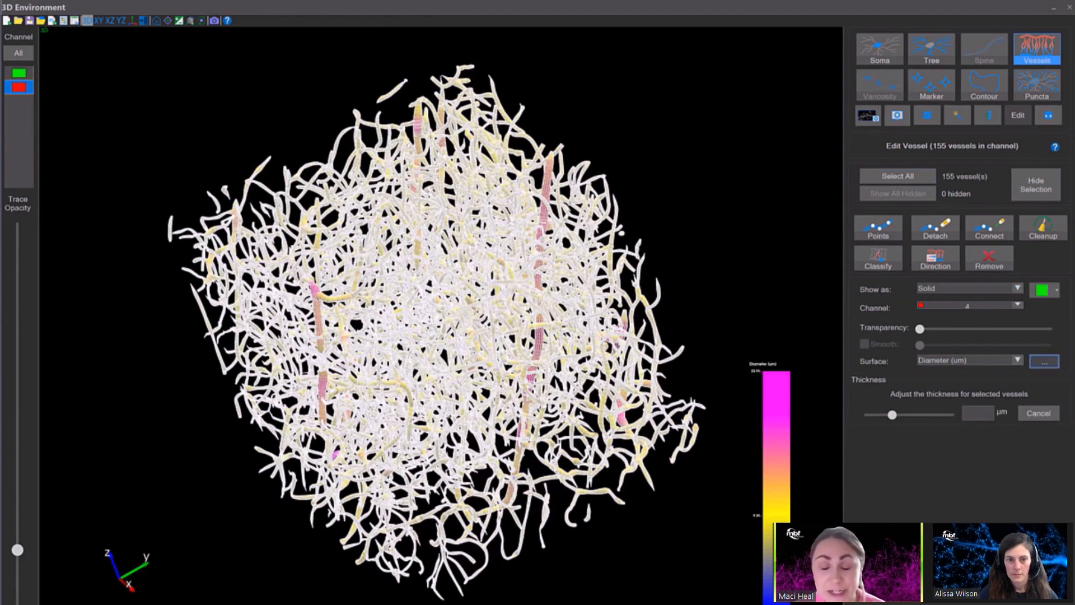
left_click(1044, 362)
left_click_drag(537, 253, 879, 162)
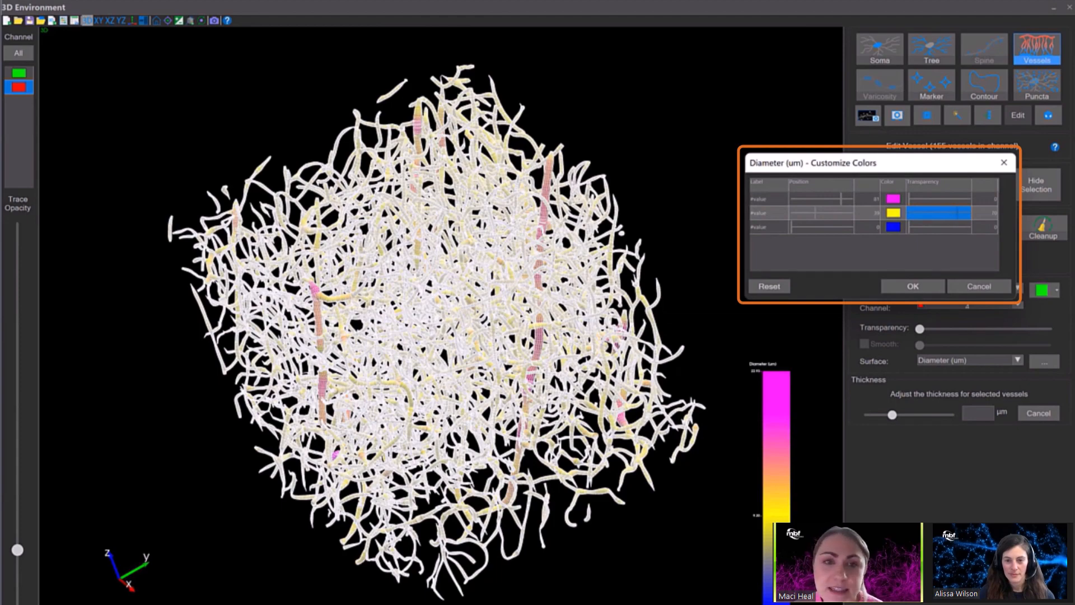
left_click(910, 227)
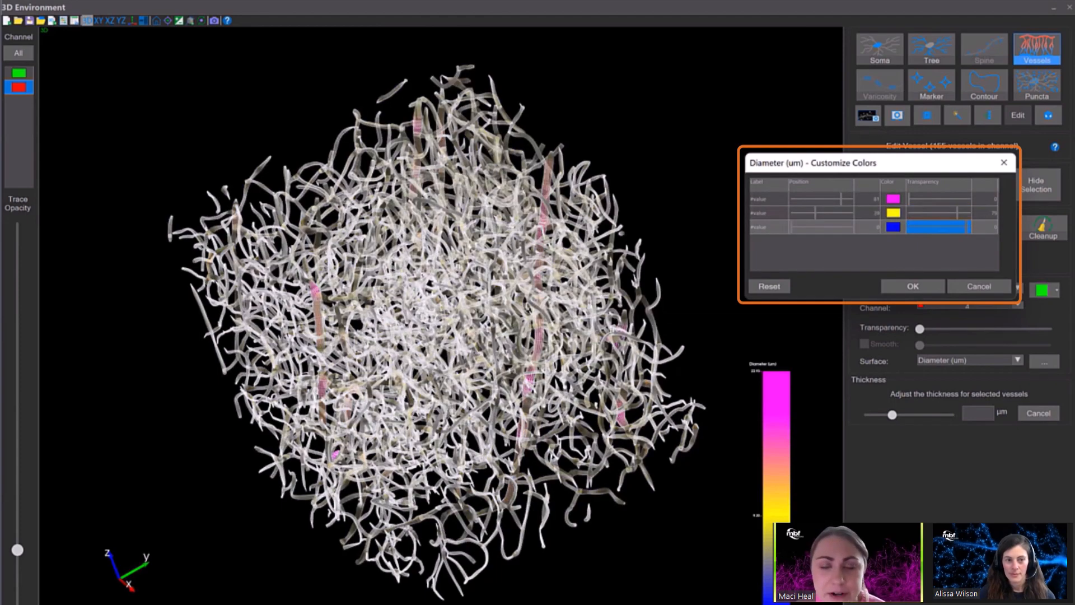
left_click_drag(909, 227, 969, 227)
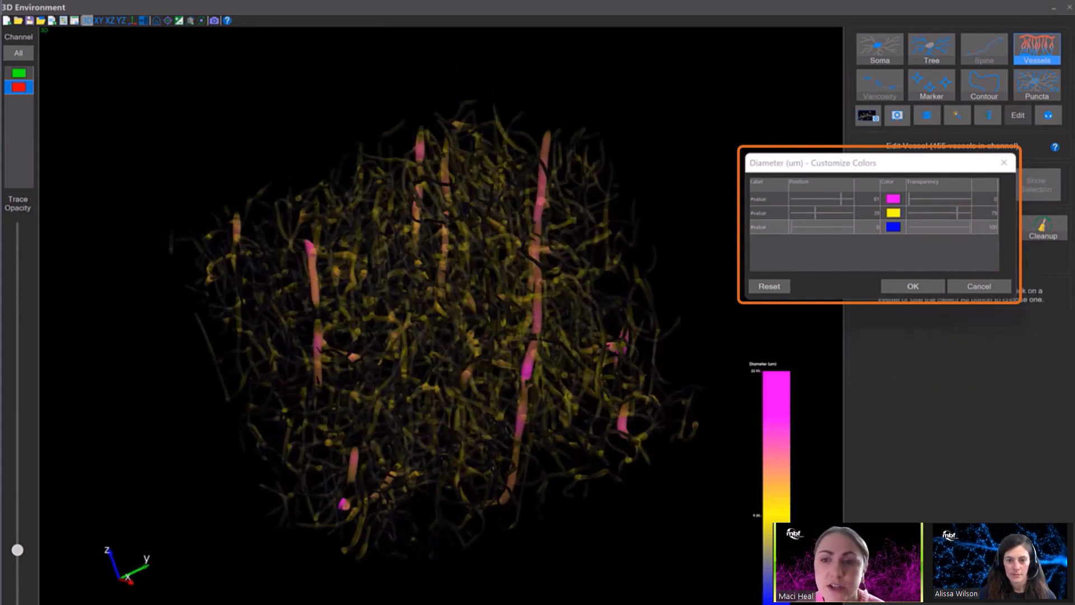
left_click_drag(482, 314, 409, 313)
left_click_drag(957, 212, 968, 212)
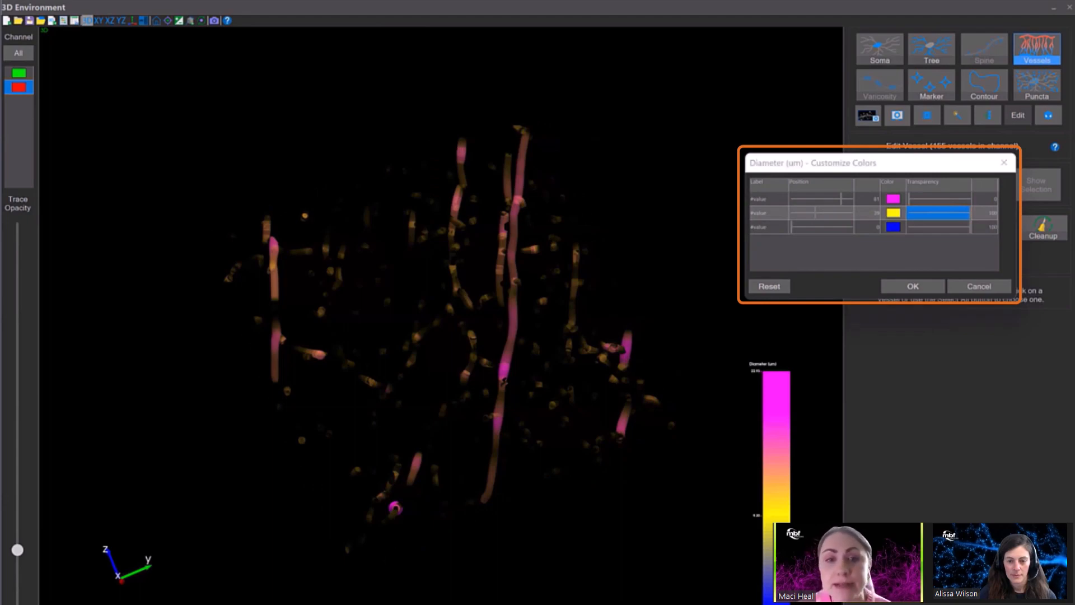
mouse_move(504, 314)
left_mouse_down()
mouse_move(358, 315)
mouse_move(496, 314)
left_mouse_up()
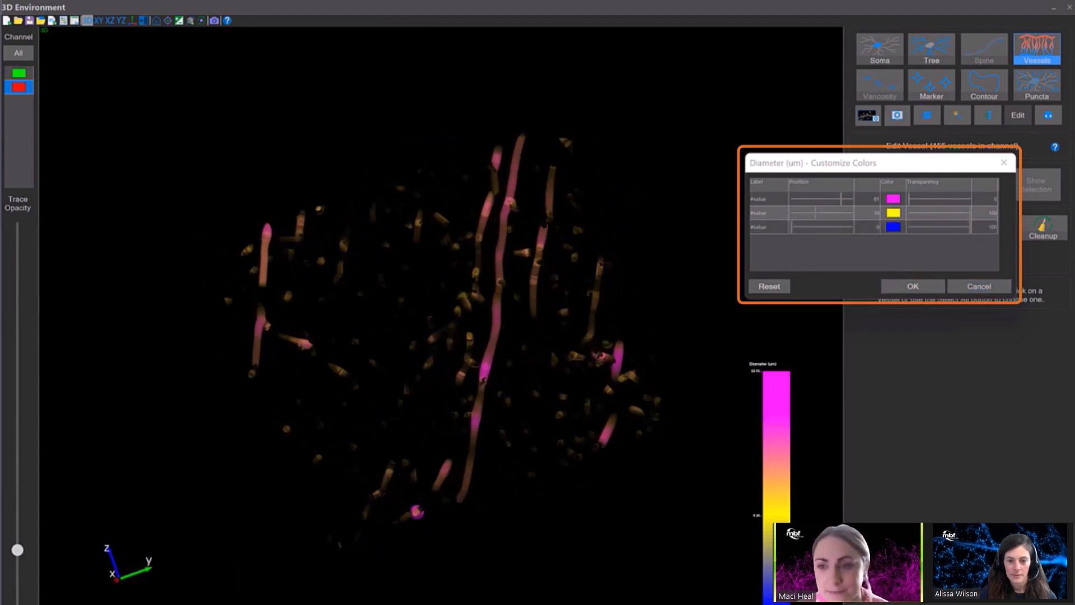
Reset the transparency of the yellow and blue diameter values to 0 and apply the color settings.
left_click_drag(969, 213, 960, 212)
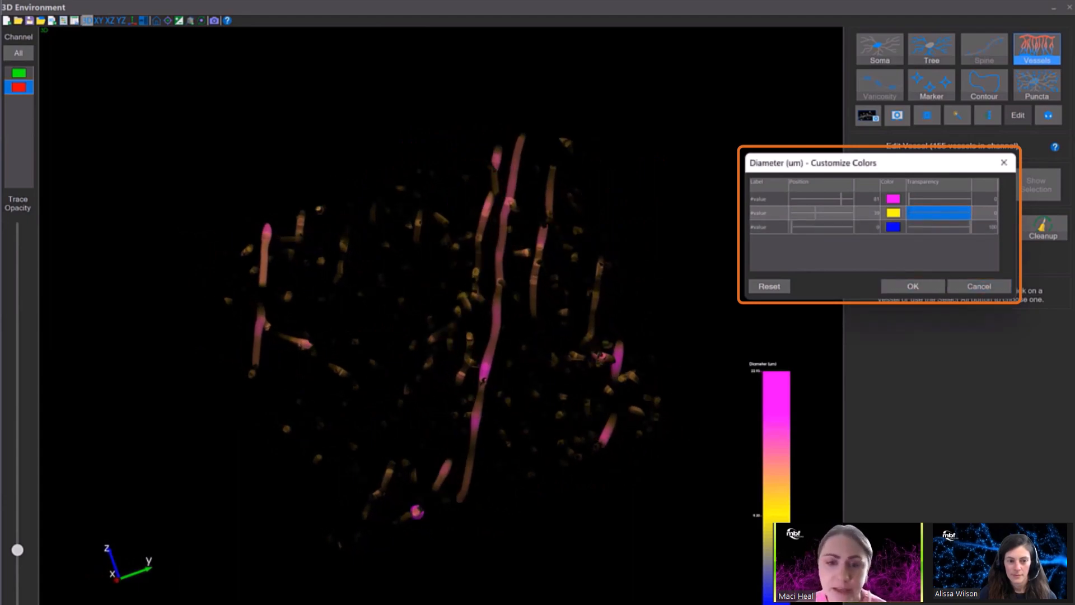
left_click(970, 227)
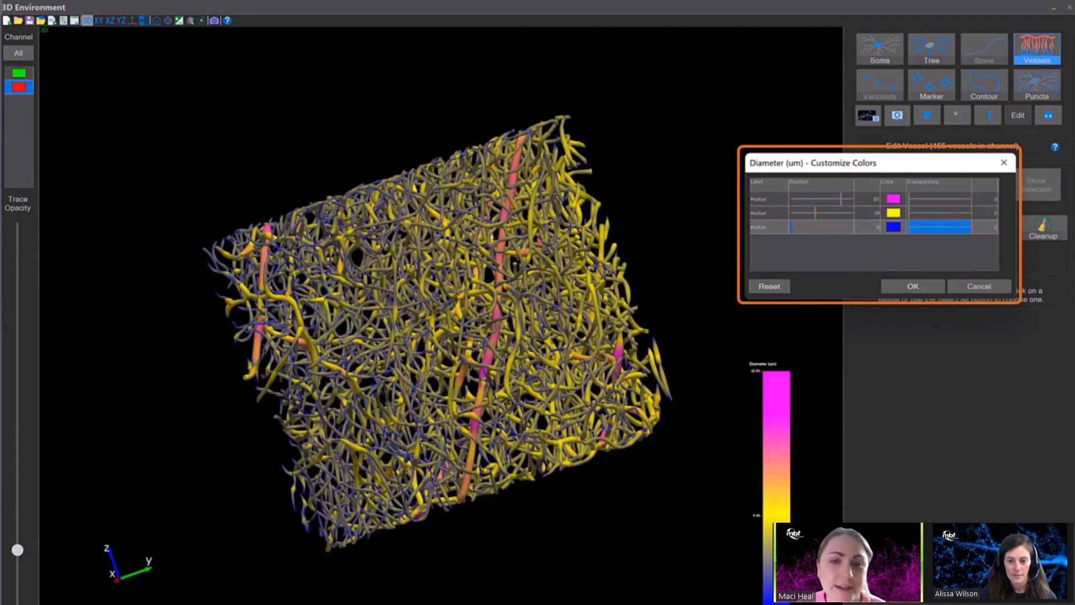
left_click(913, 286)
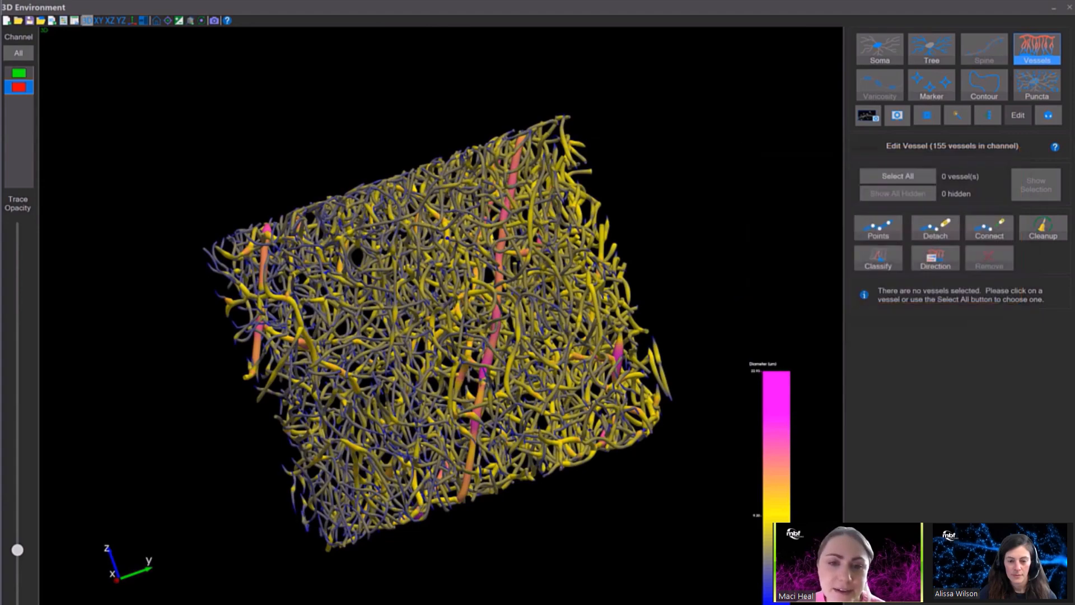
left_click_drag(437, 314, 475, 361)
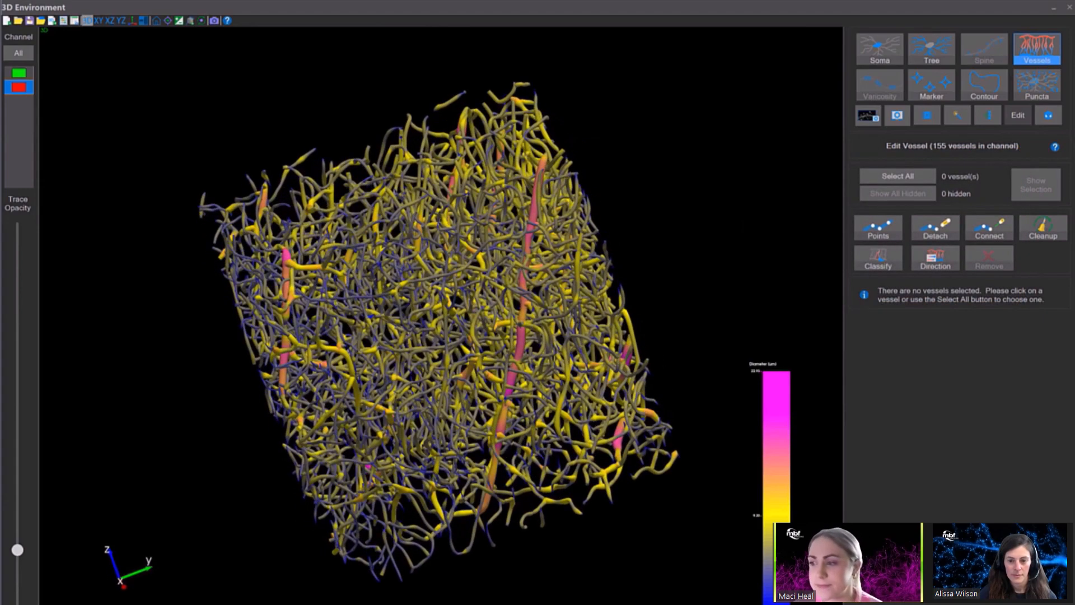
Set the surface of all vessels back to Vessel Color and clear the selection.
left_click(897, 176)
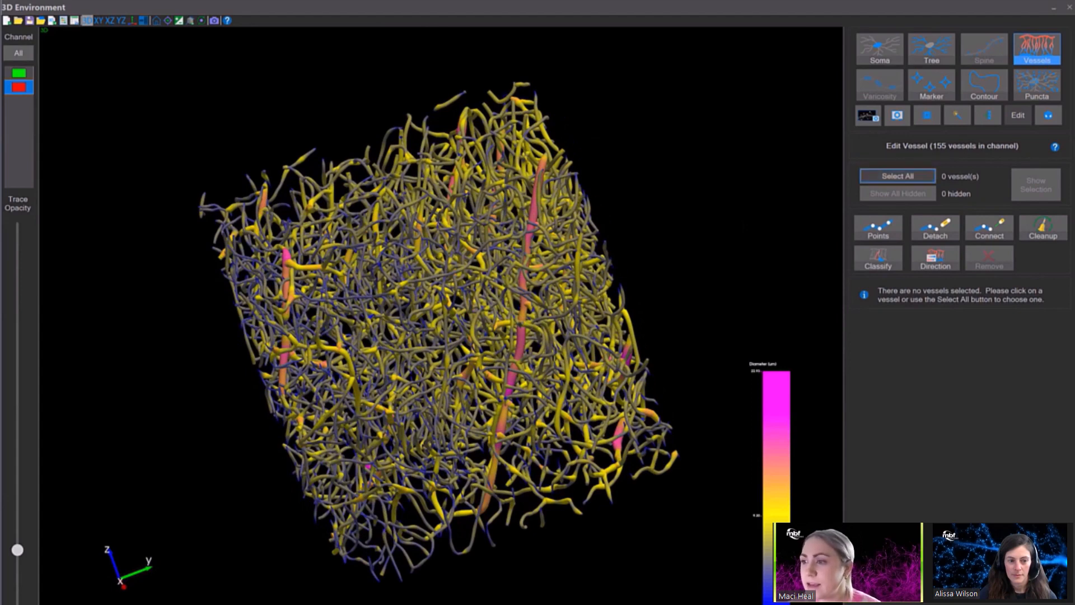
left_click(1017, 360)
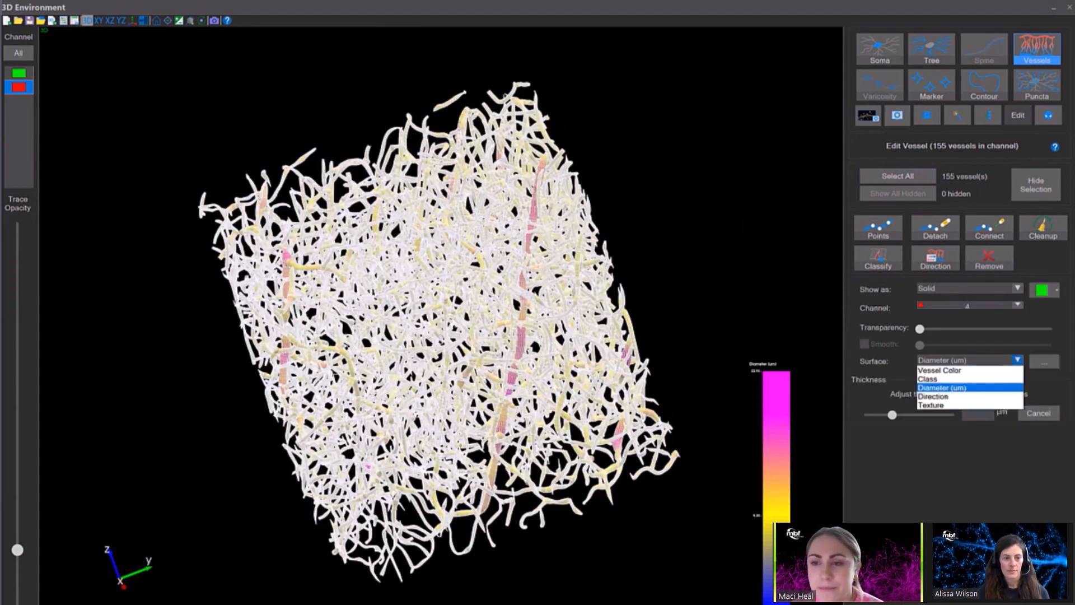
left_click(940, 370)
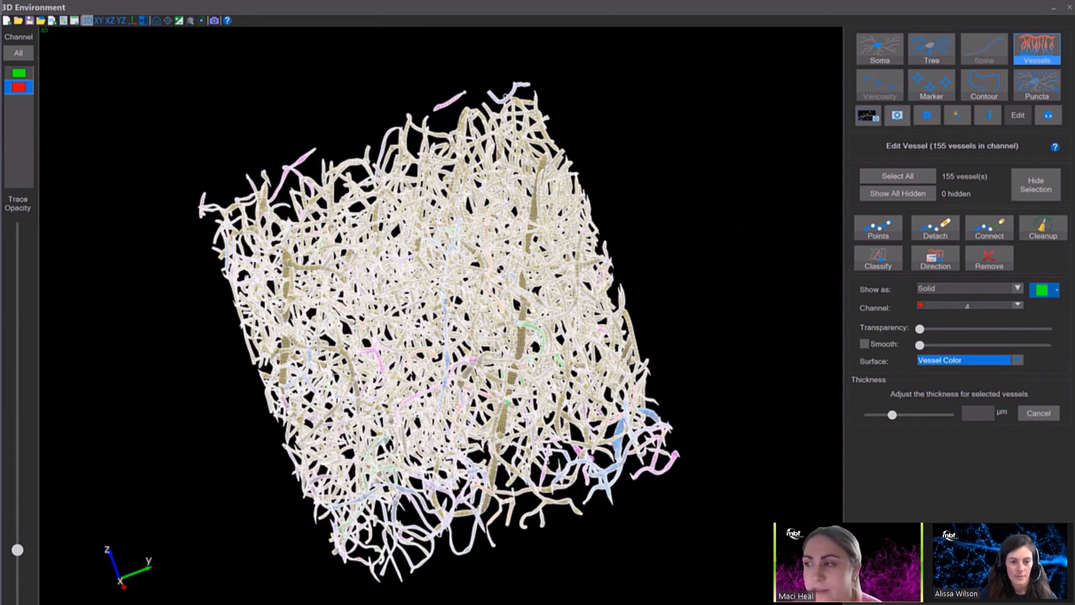
left_click(750, 291)
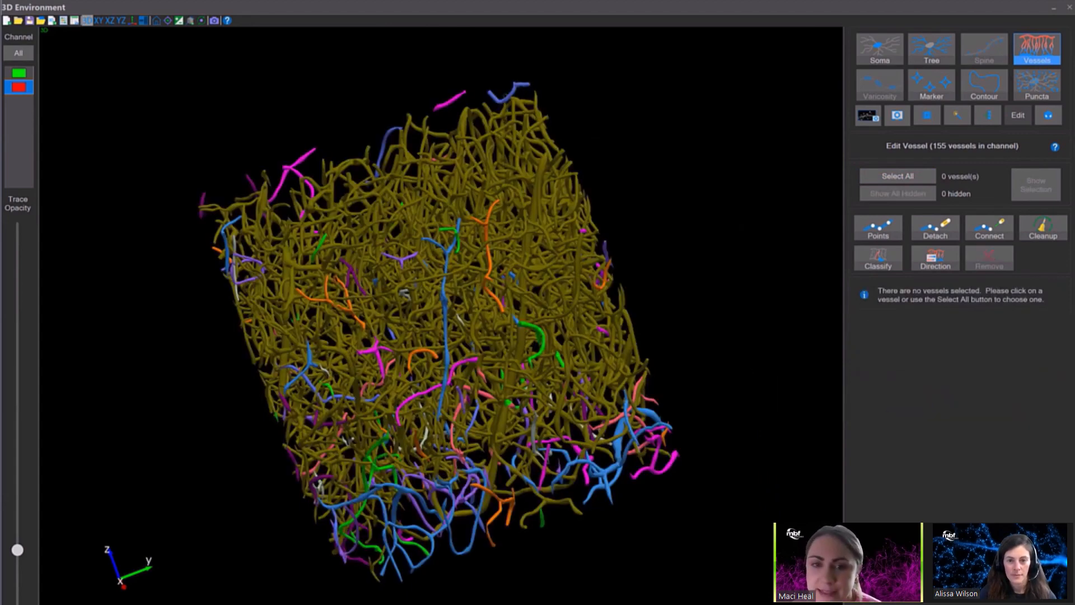
Set the simple image display transparency to its minimum so the image shows together with the vessel traces.
left_click_drag(694, 313, 391, 325)
left_click(868, 116)
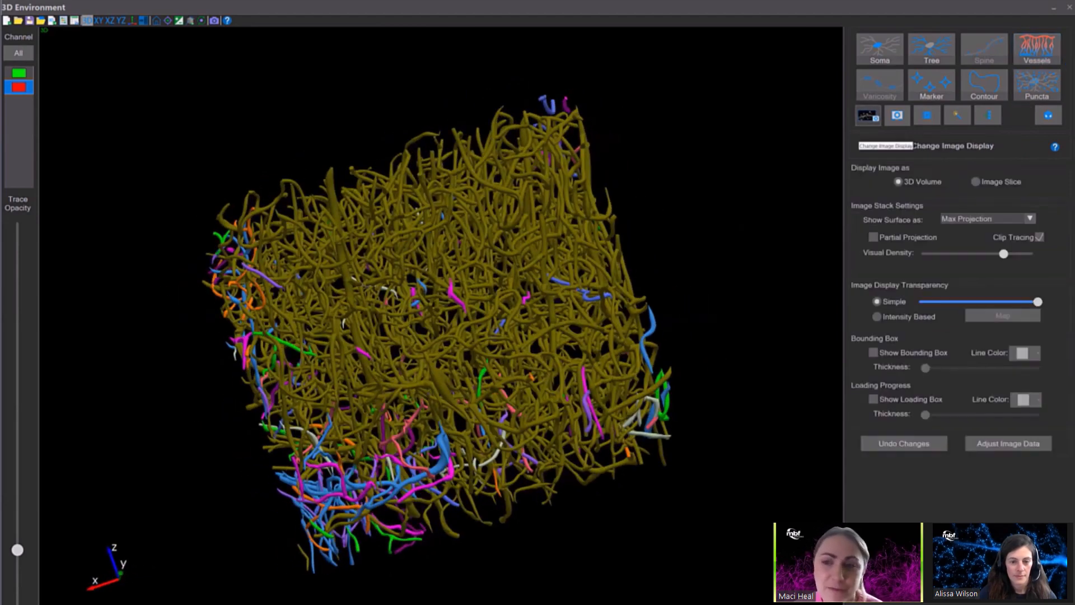
left_click_drag(1037, 301, 922, 301)
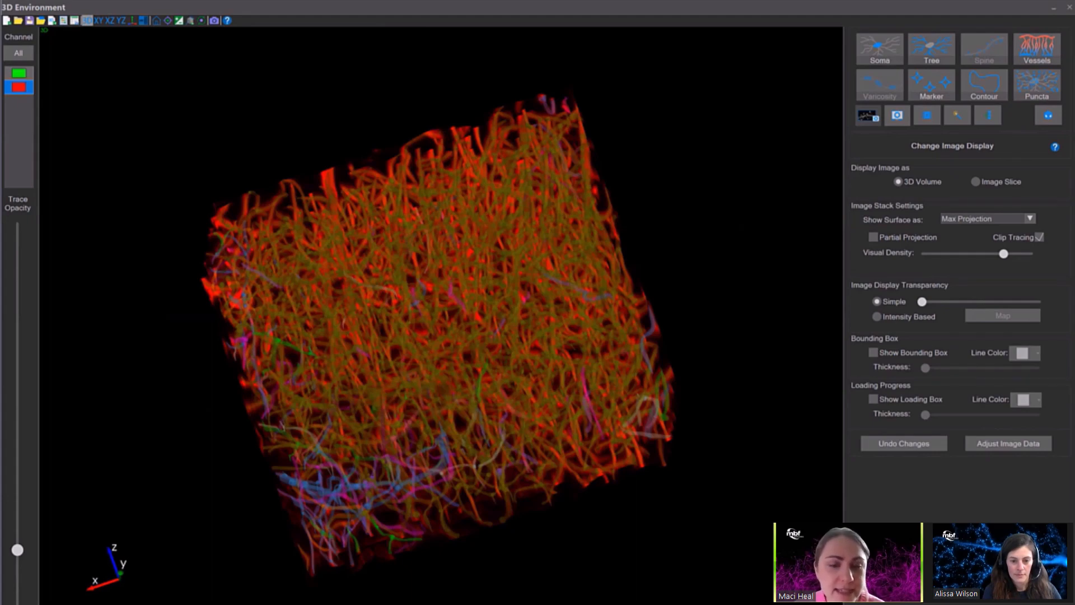
Display the green channel and lower the trace opacity to its minimum to hide the vessel traces.
left_click(19, 73)
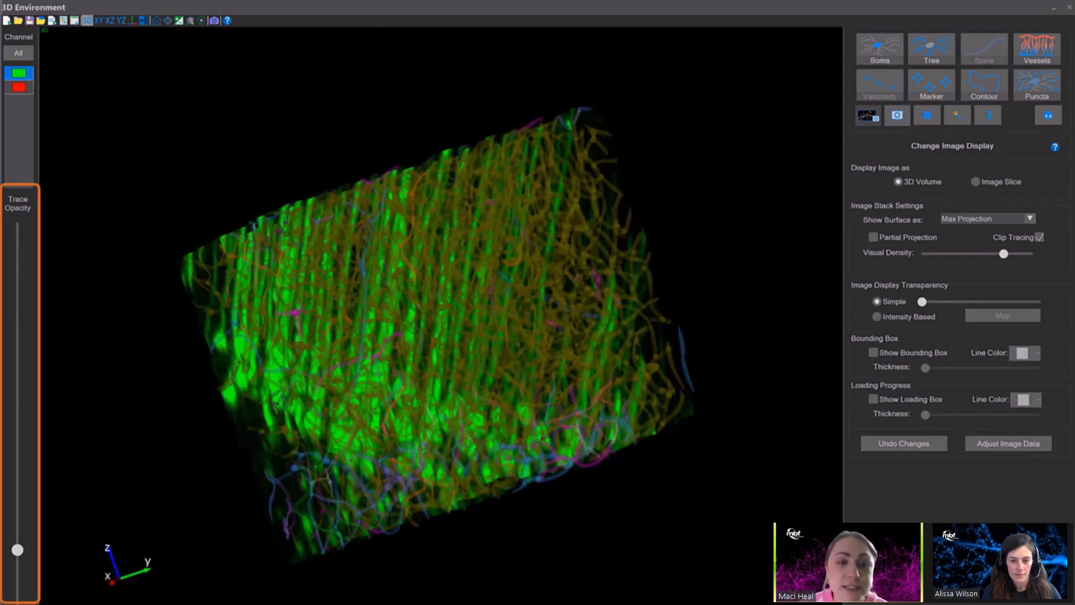
left_click_drag(18, 549, 17, 595)
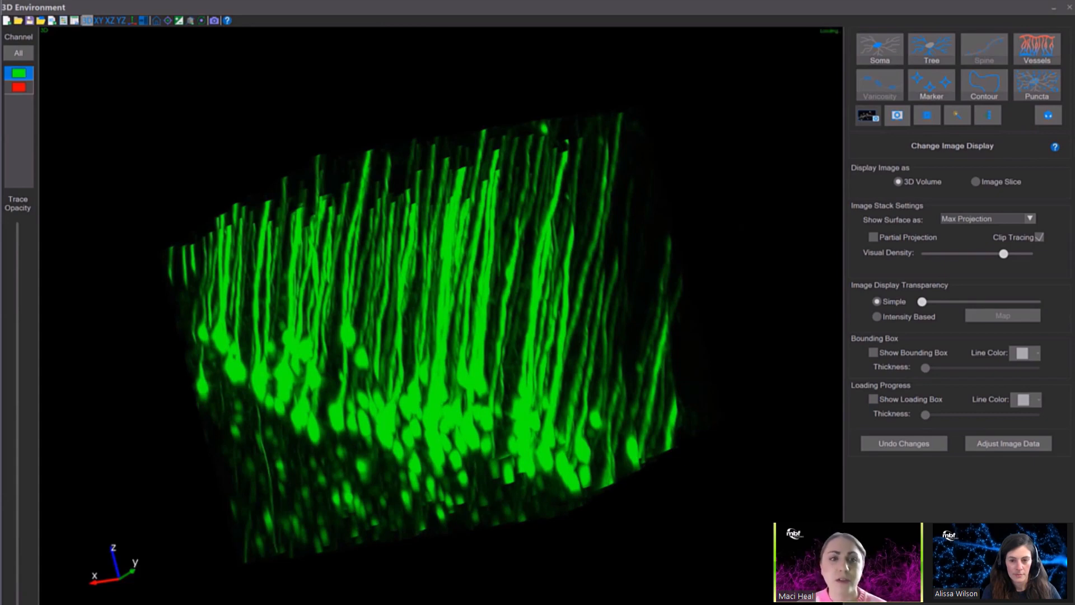
Start soma detection in the green channel, reset the view to home, and set the detector sensitivity to 30.
left_click(880, 51)
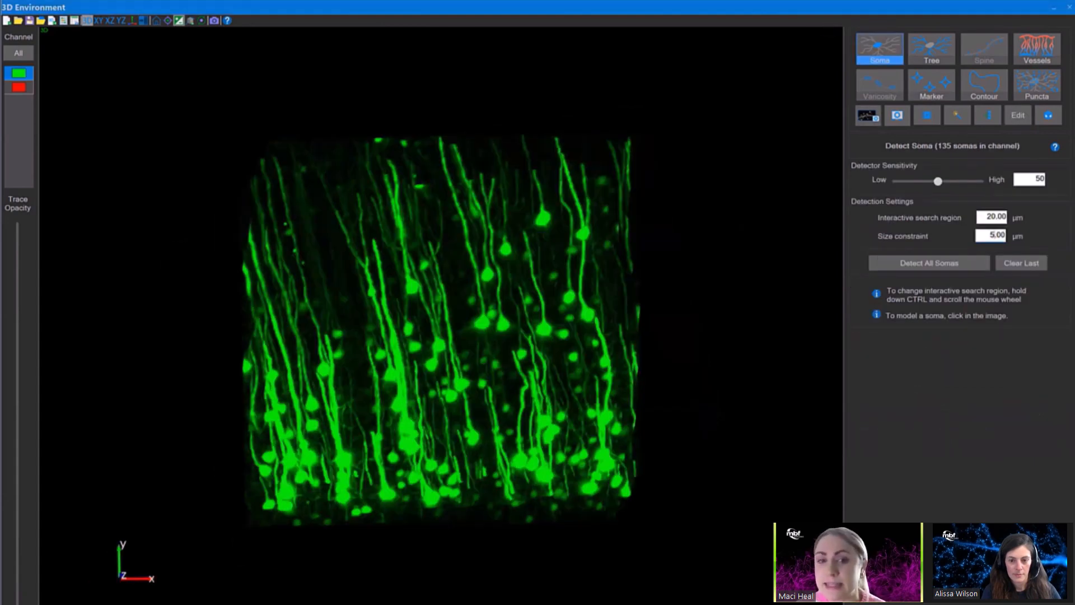
left_click(156, 21)
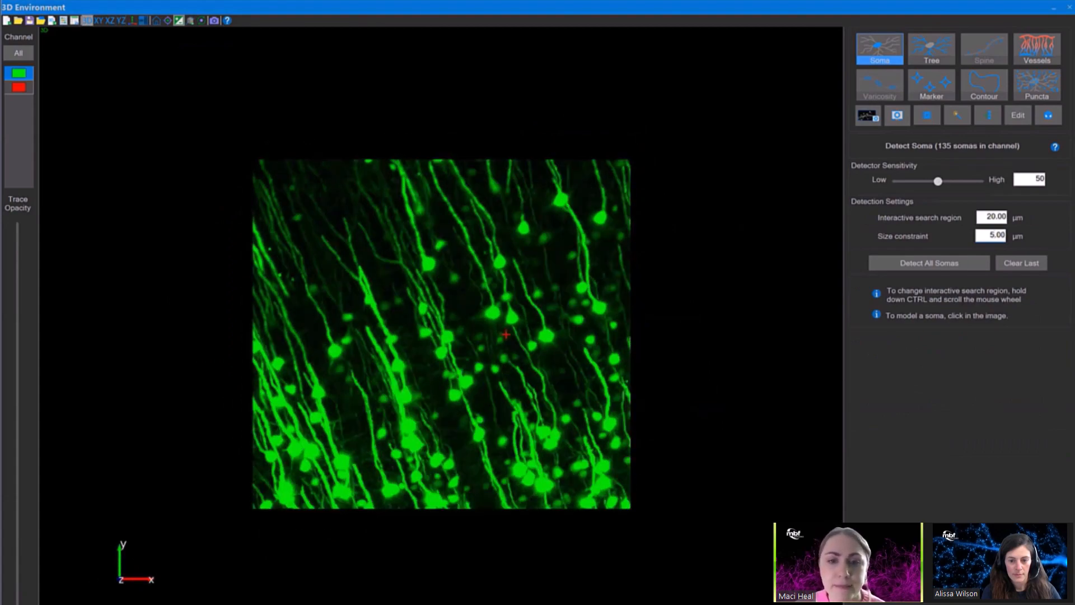
scroll(506, 334, "up", 2)
scroll(506, 335, "up", 2)
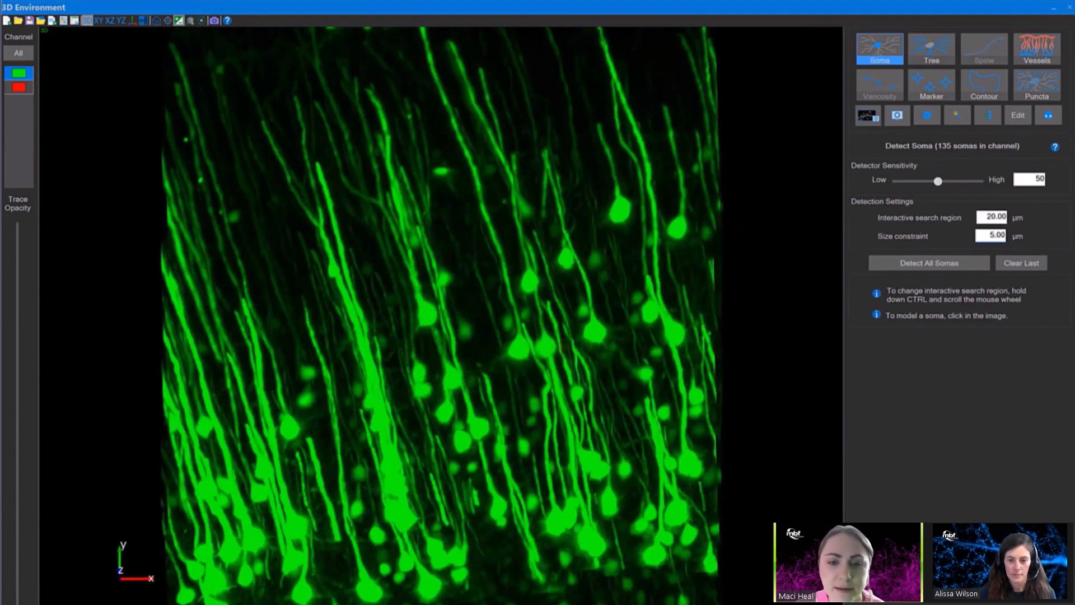
left_click_drag(562, 347, 559, 277)
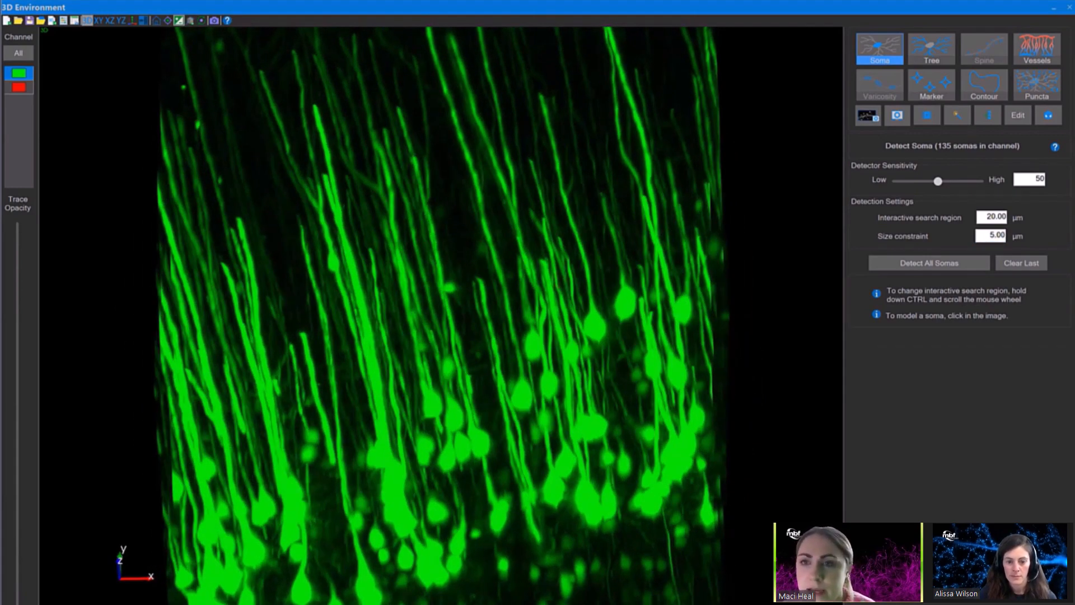
double_click(1038, 179)
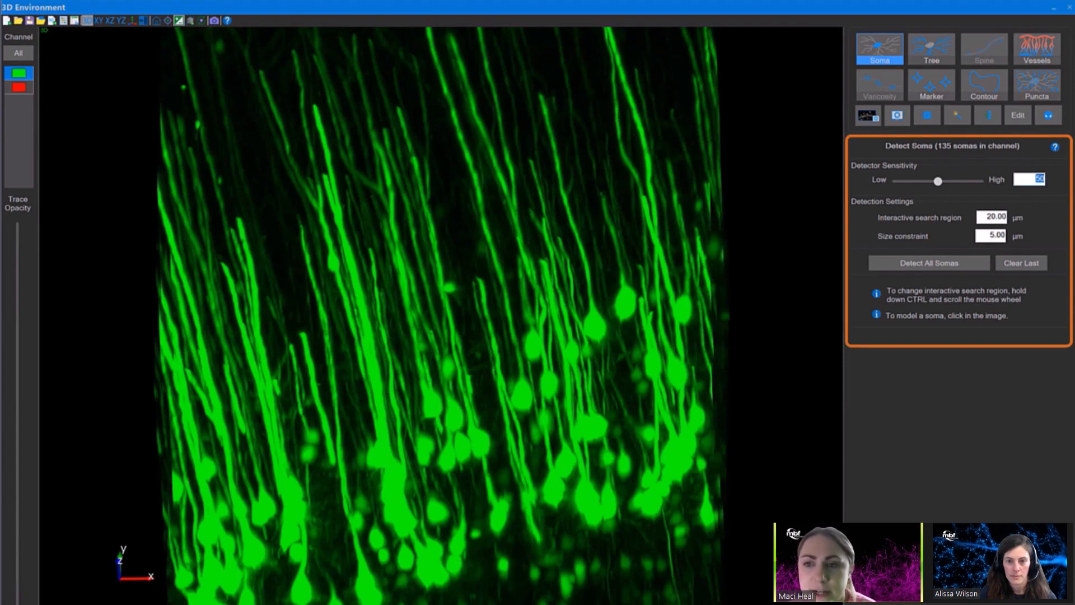
type("30")
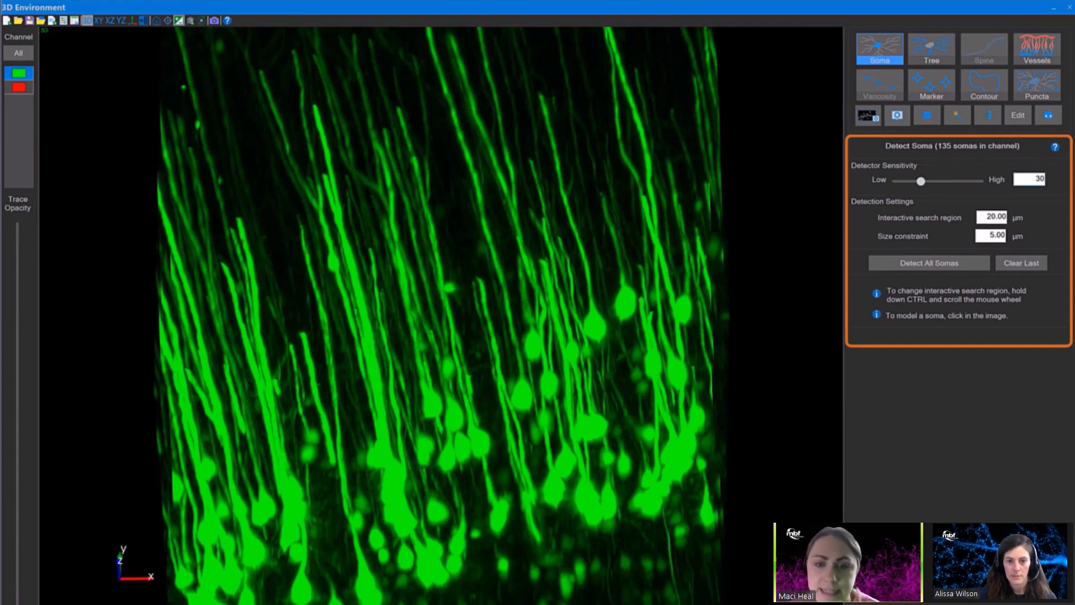
Set the interactive search region to 48 µm and the size constraint to 4 µm, and detect all somas.
double_click(996, 217)
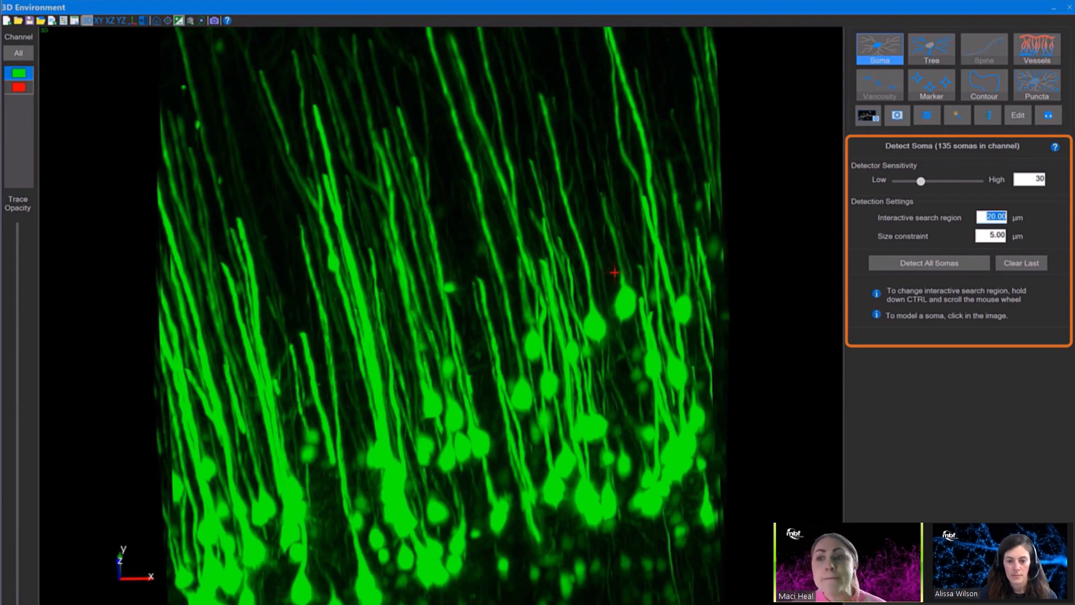
scroll(626, 305, "up", 5, "ctrl")
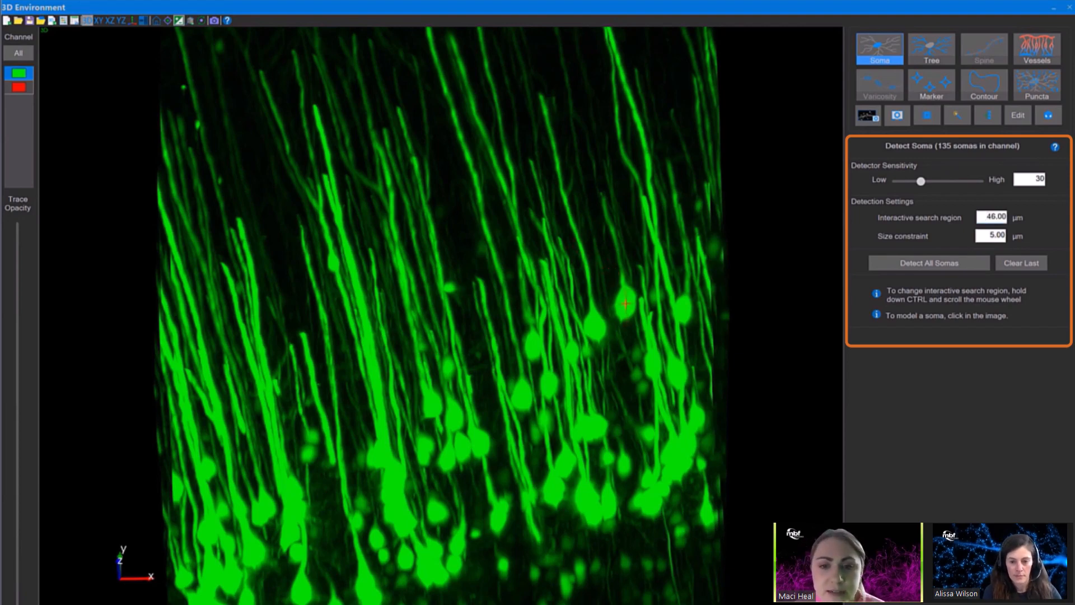
scroll(626, 304, "up", 2)
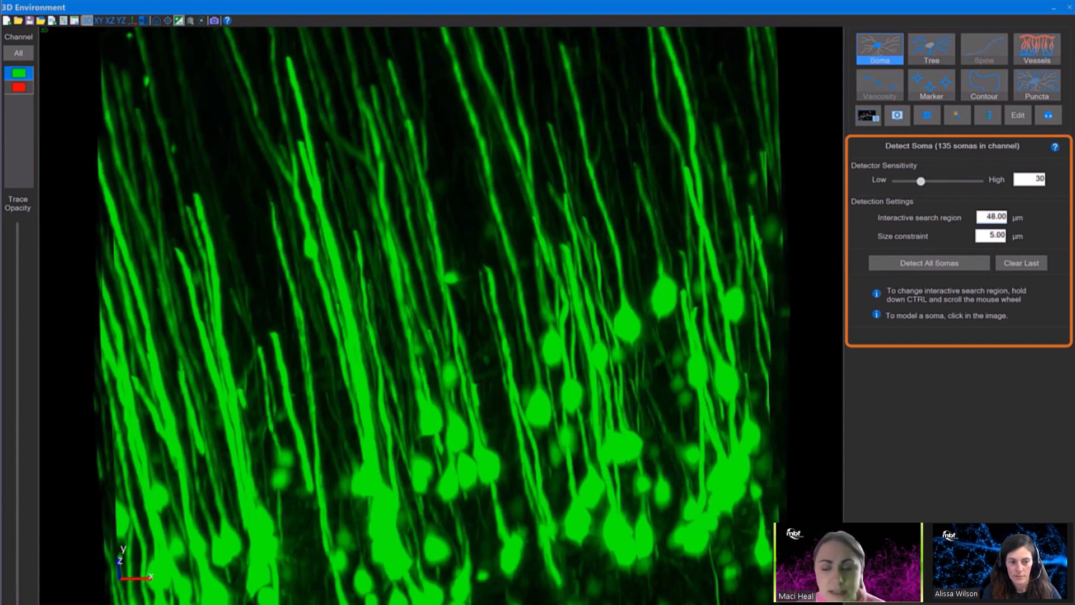
type("4")
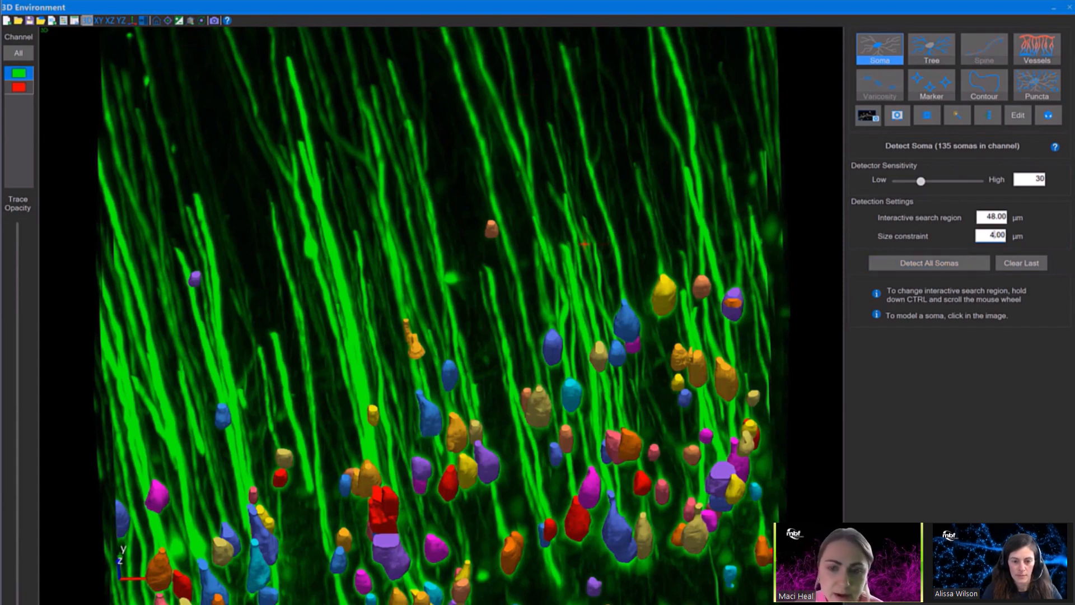
Examine the detected somas and their green processes up close from several angles.
scroll(584, 244, "down", 5)
left_click_drag(585, 244, 583, 324)
middle_click_drag(504, 336, 417, 275)
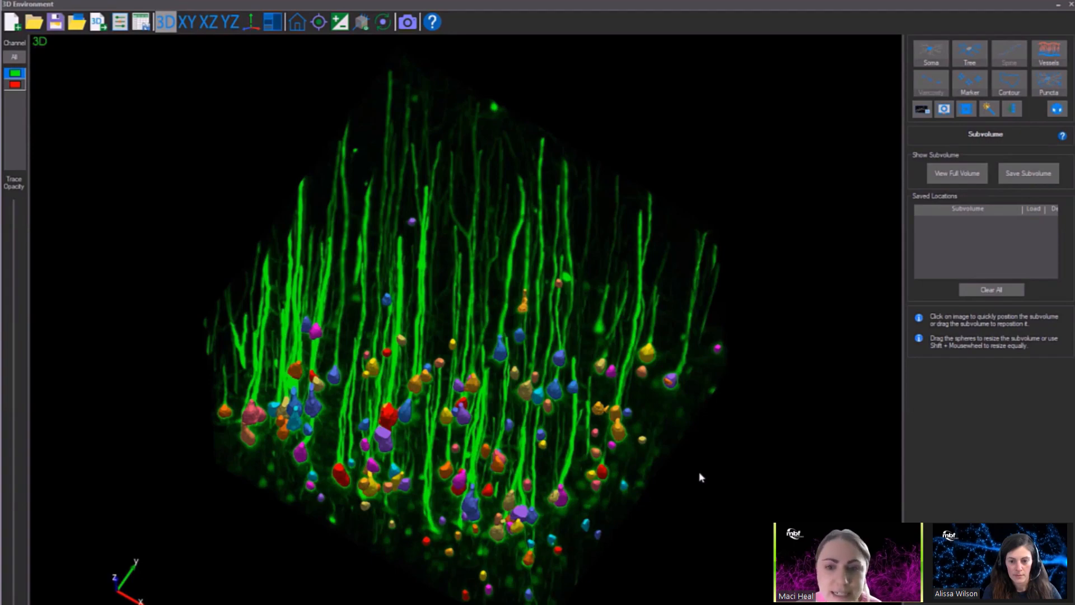
scroll(604, 460, "up", 5)
middle_click_drag(603, 458, 544, 473)
scroll(544, 473, "up", 3)
left_click_drag(568, 488, 571, 435)
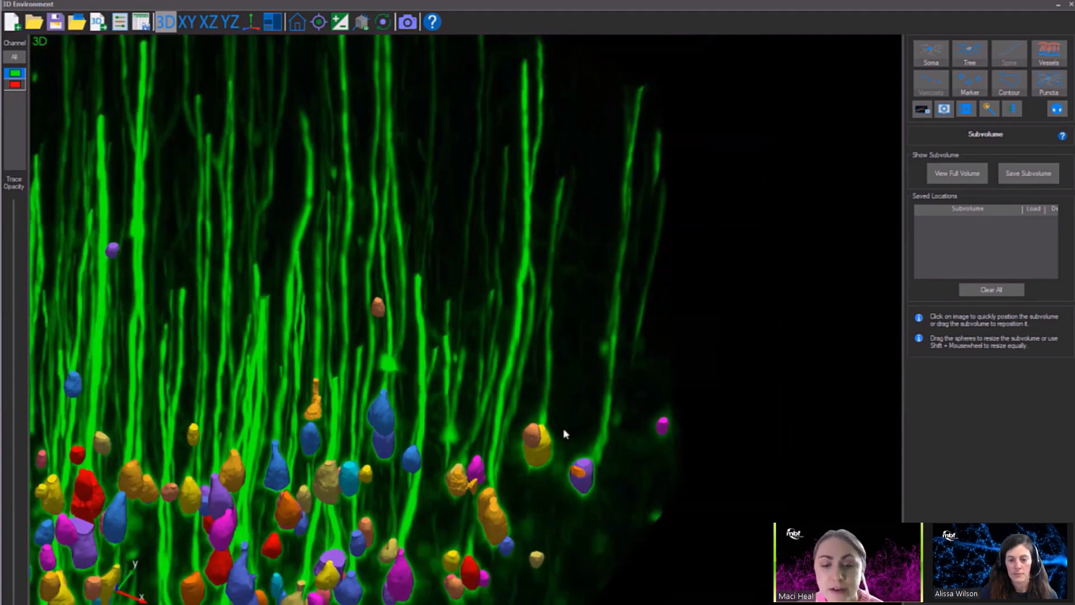
middle_click_drag(569, 430, 737, 395)
left_click_drag(738, 395, 810, 227)
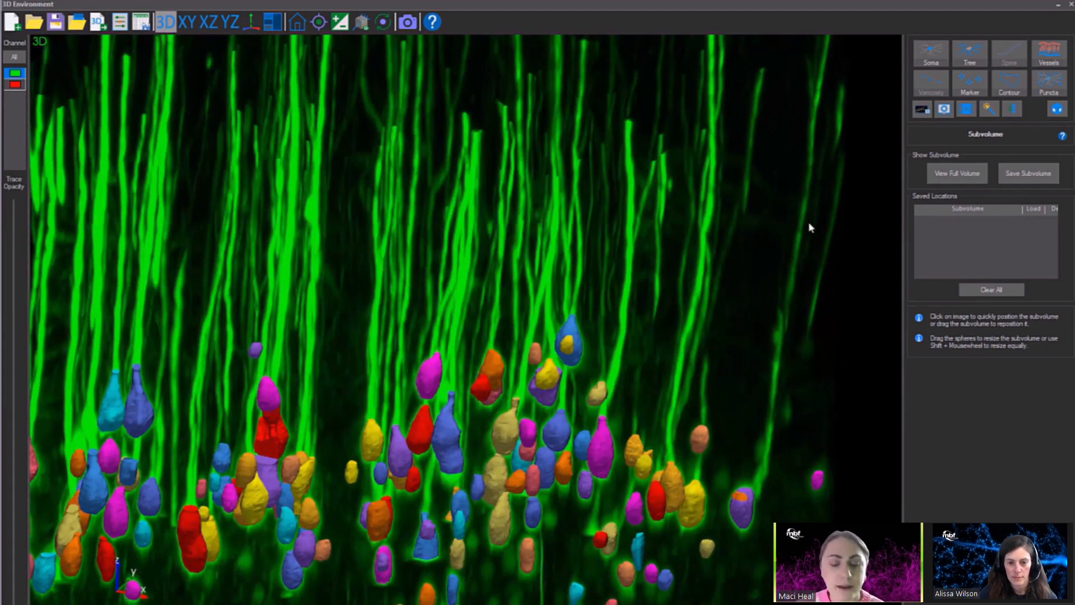
Trace a tree in user-guided mode from the top of the magenta soma along its green process to the process's upper end.
left_click(970, 56)
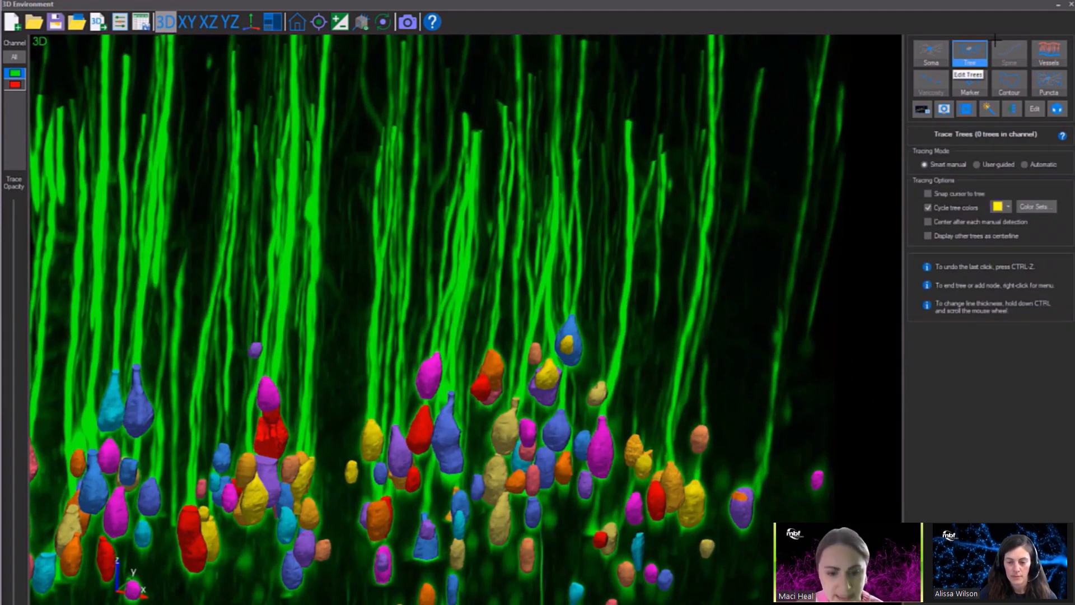
left_click(976, 164)
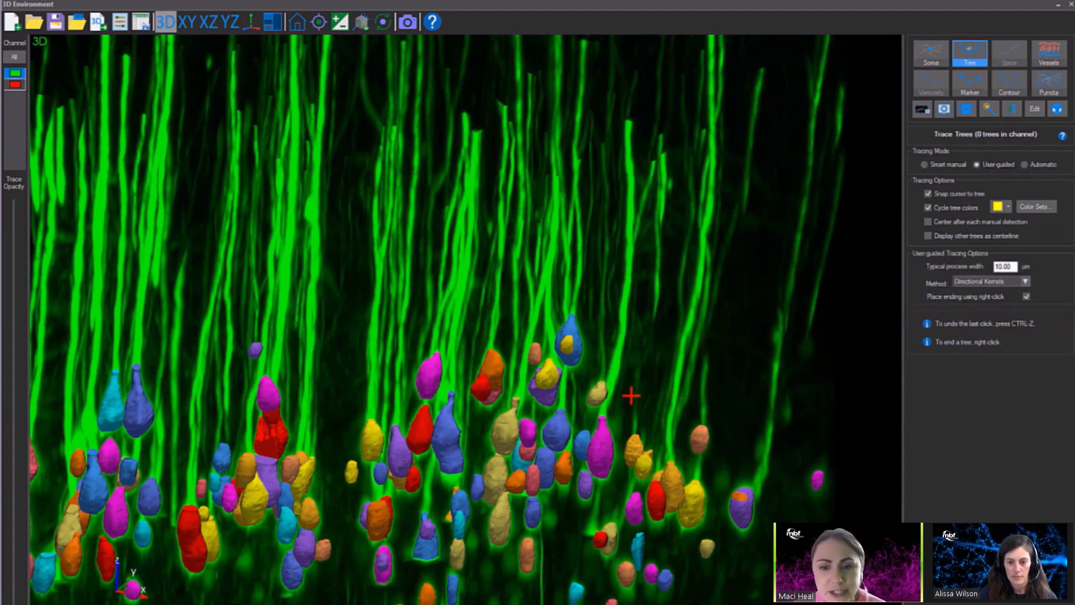
left_click(603, 415)
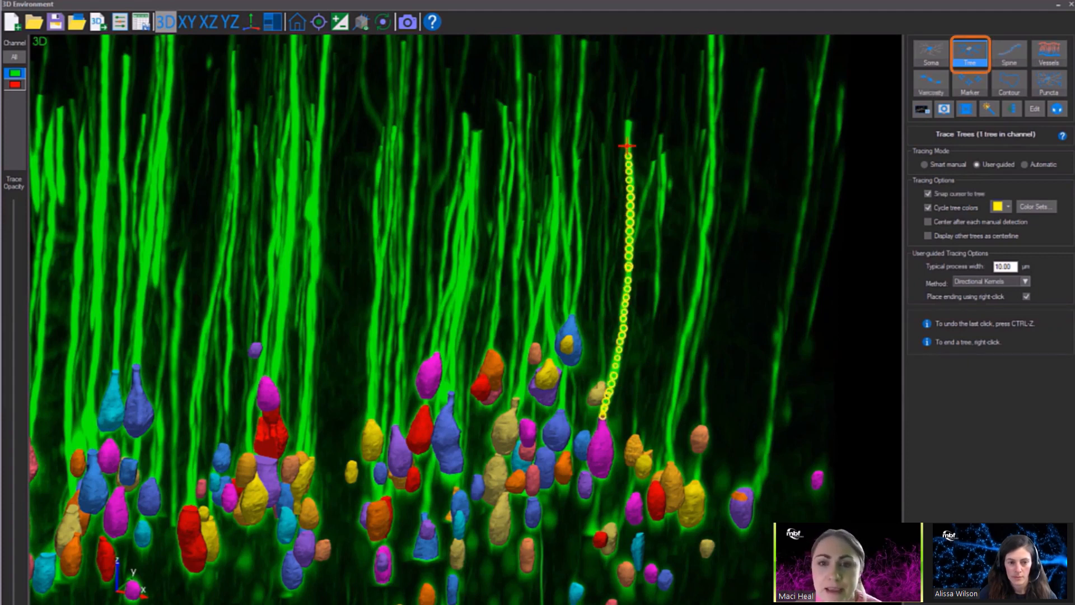
right_click(637, 118)
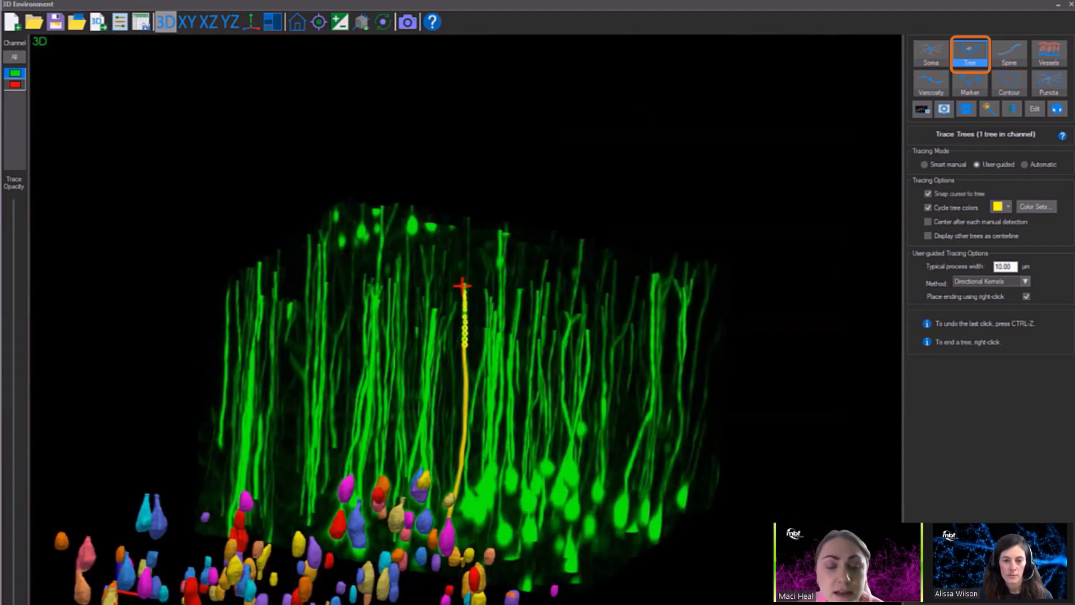
right_click(463, 285)
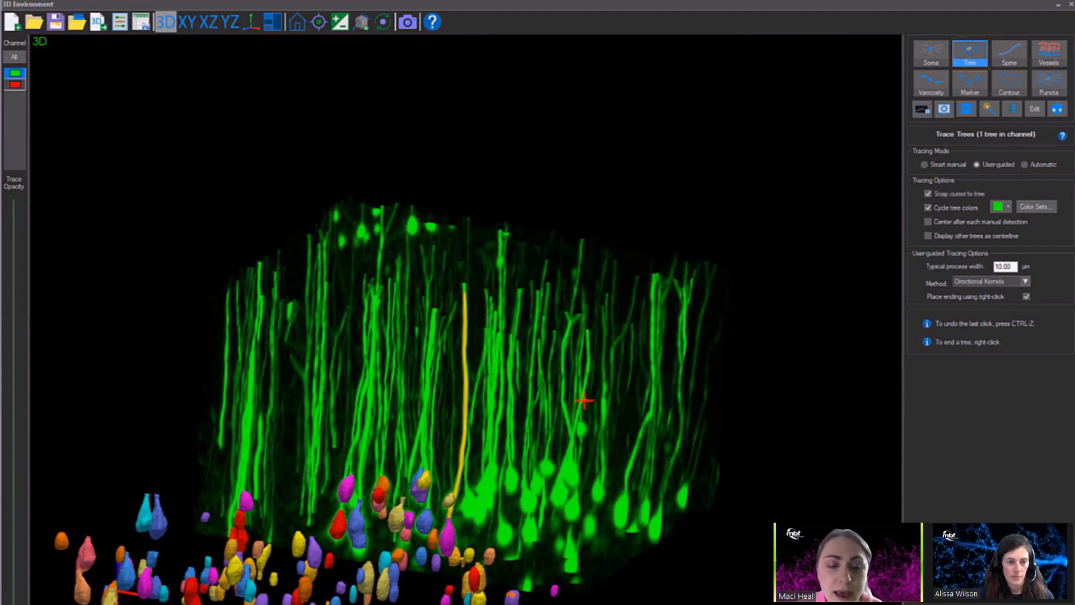
Show the full volume from the front and move the subvolume box closer to the image's upper-left corner.
left_click(1056, 110)
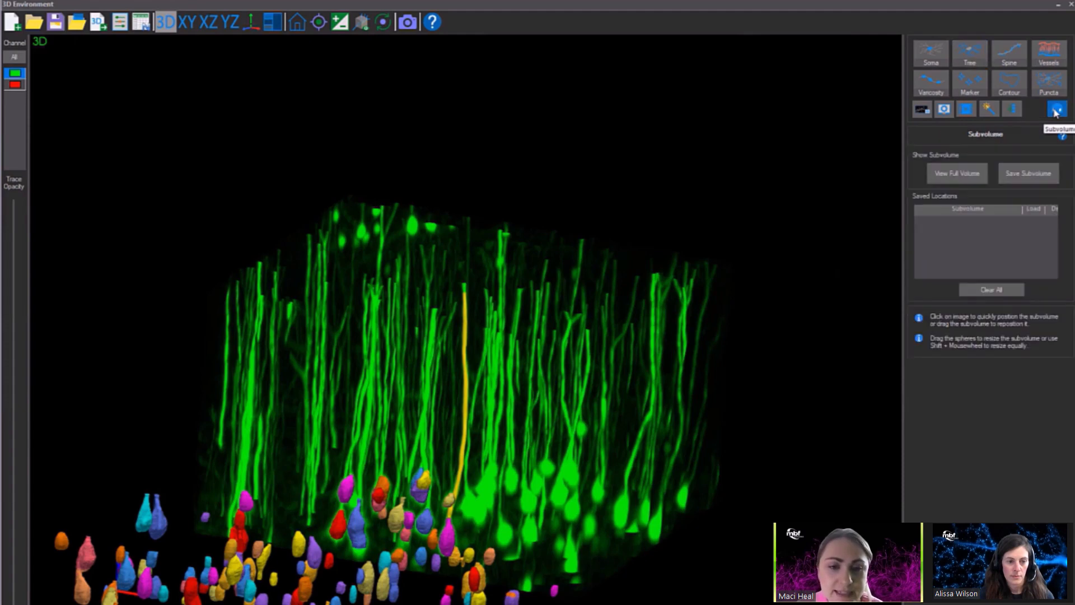
left_click(969, 174)
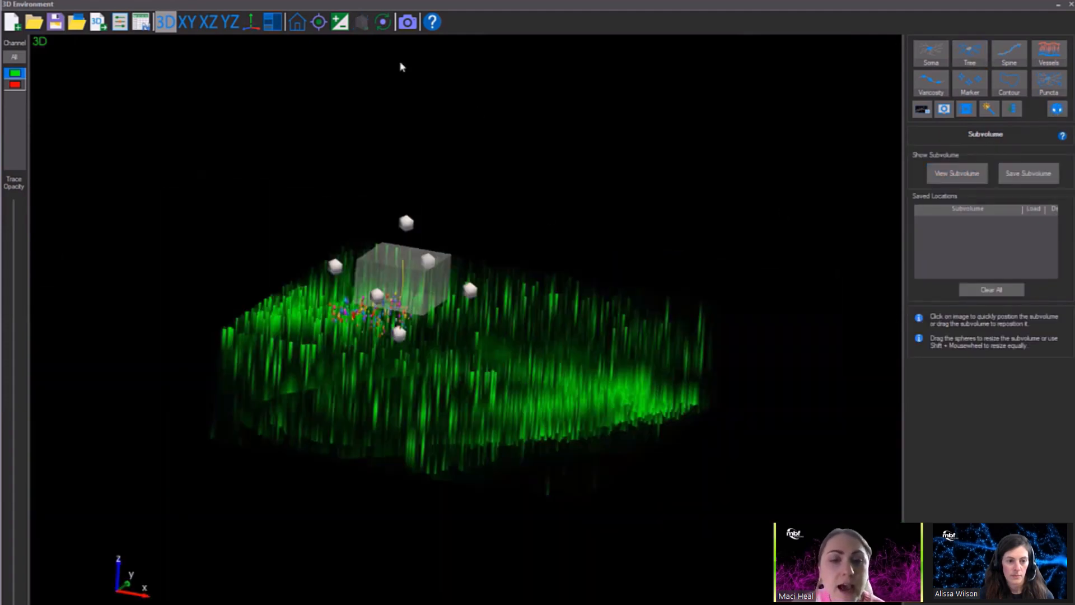
left_click(298, 27)
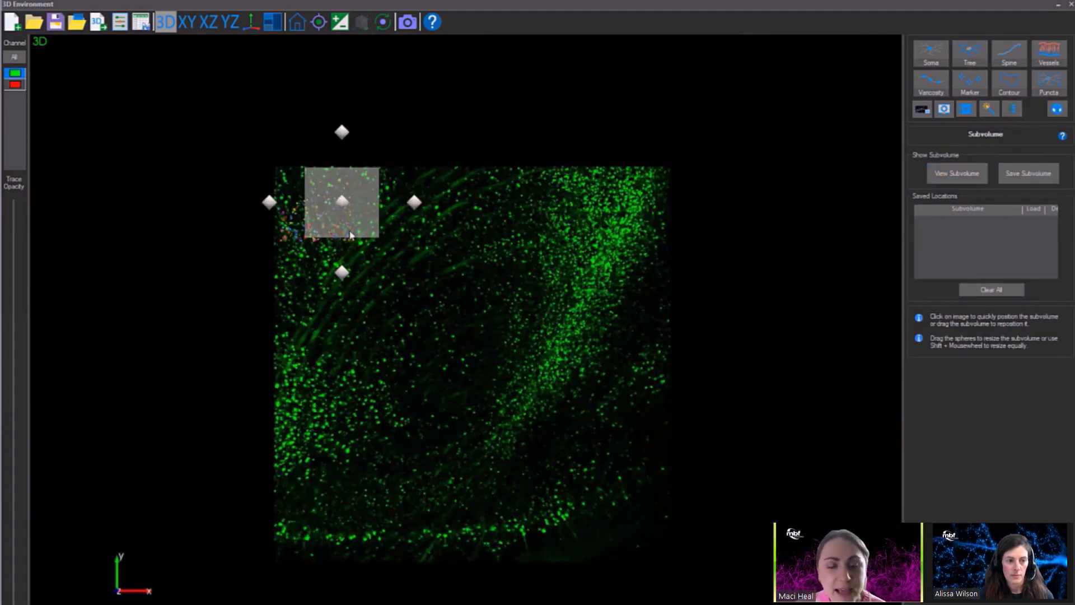
left_click_drag(350, 235, 316, 207)
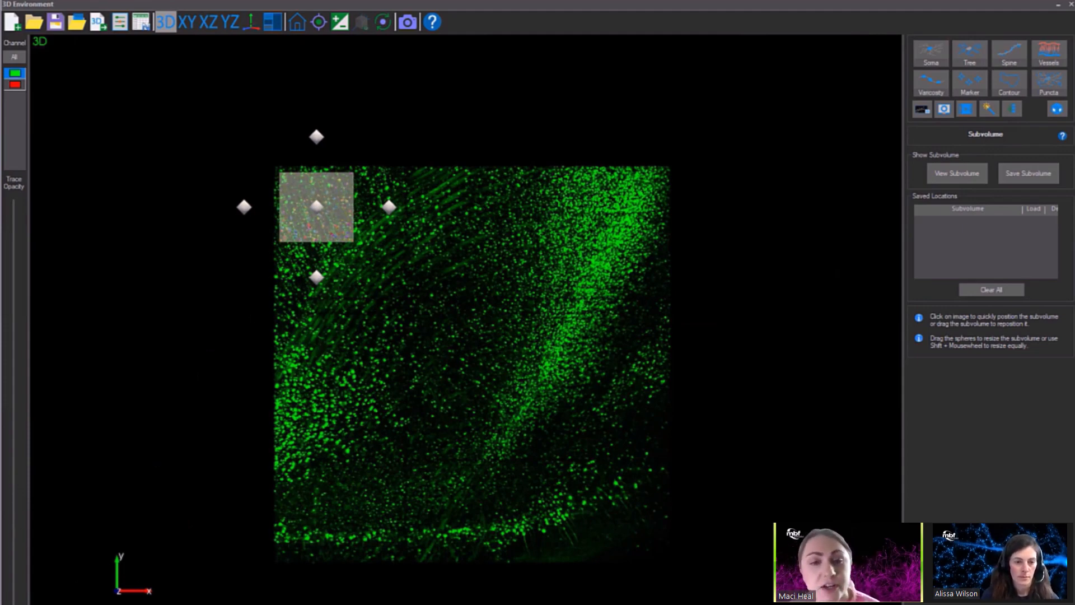
Adjust the subvolume box's extent along the image depth from a side view and display the subvolume.
left_click_drag(201, 389, 551, 375)
left_click_drag(386, 205, 360, 209)
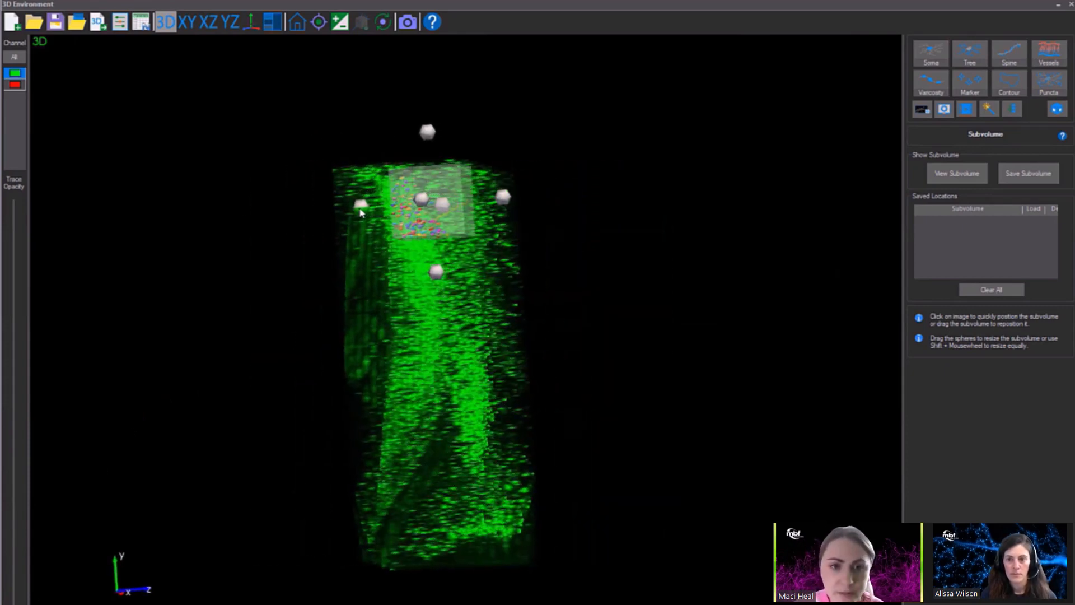
left_click_drag(579, 218, 525, 201)
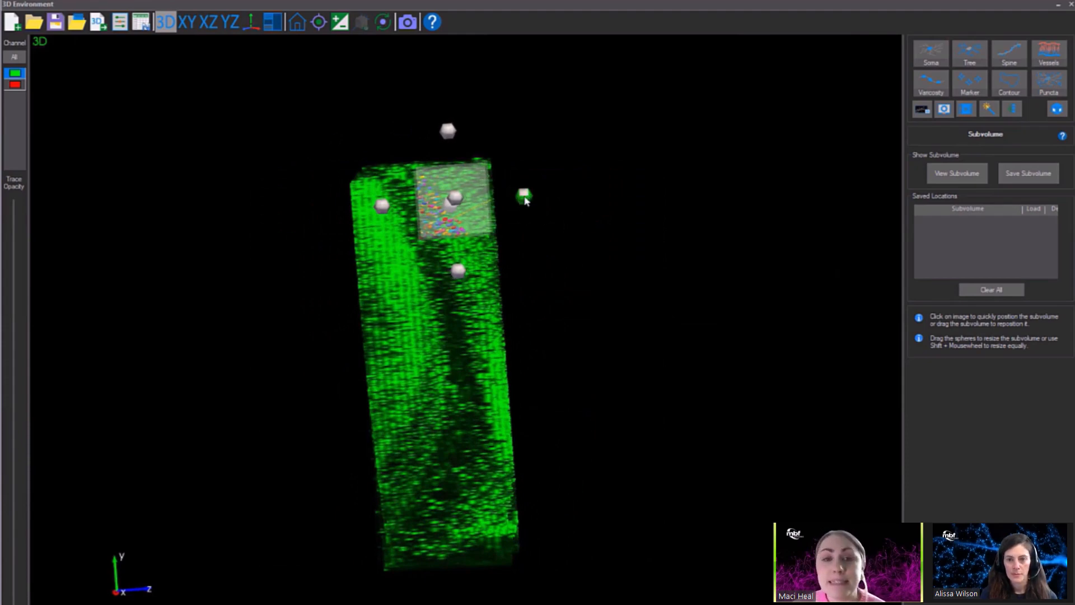
left_click_drag(525, 201, 516, 199)
left_click(955, 173)
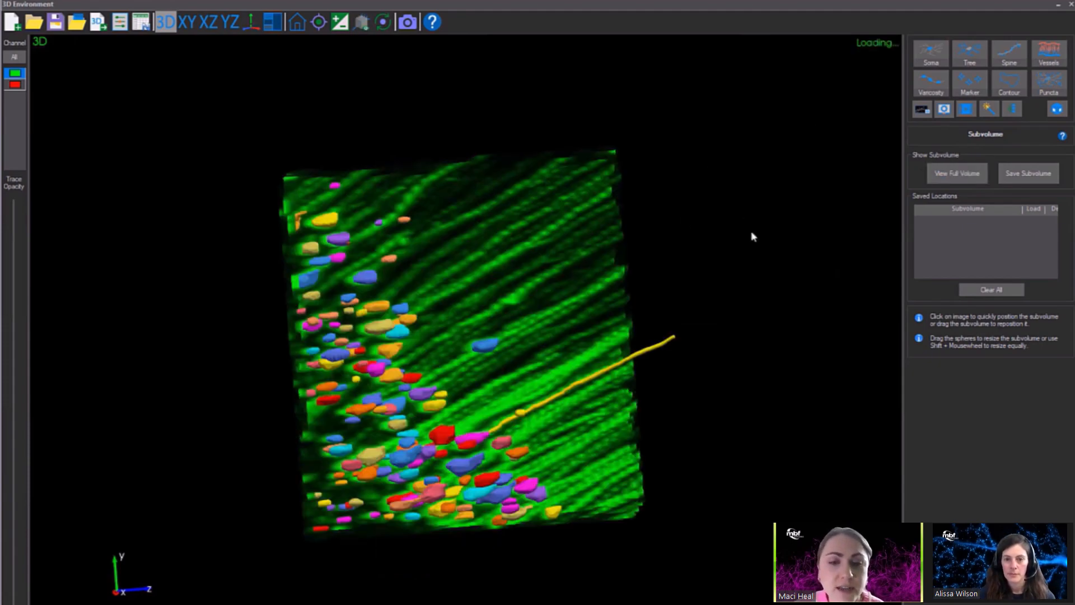
Set tree tracing to automatic mode with the Voxel Scooping method.
left_click_drag(752, 235, 417, 84)
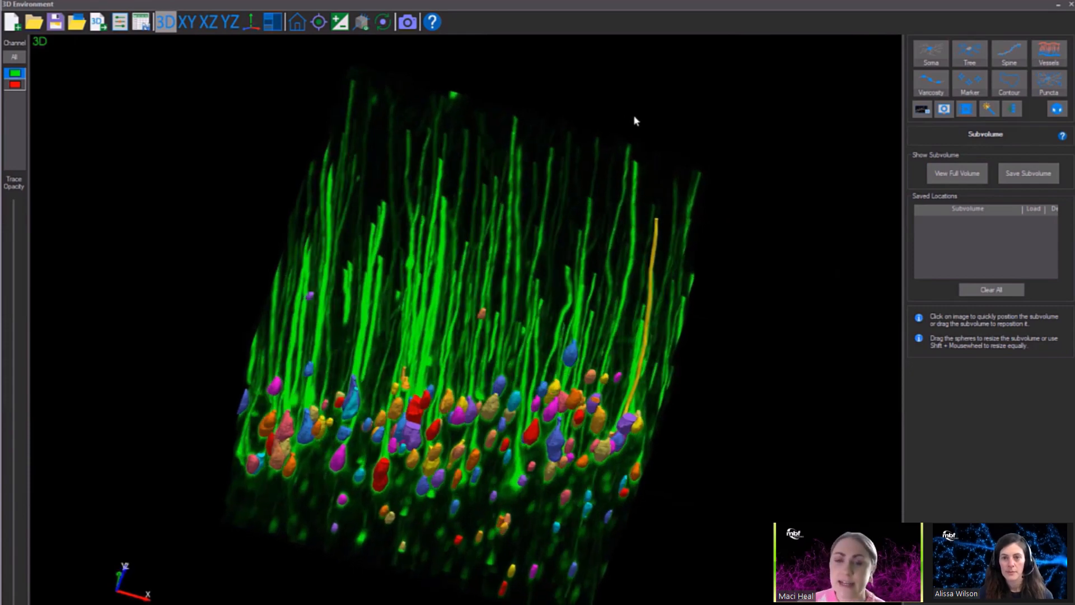
left_click(944, 58)
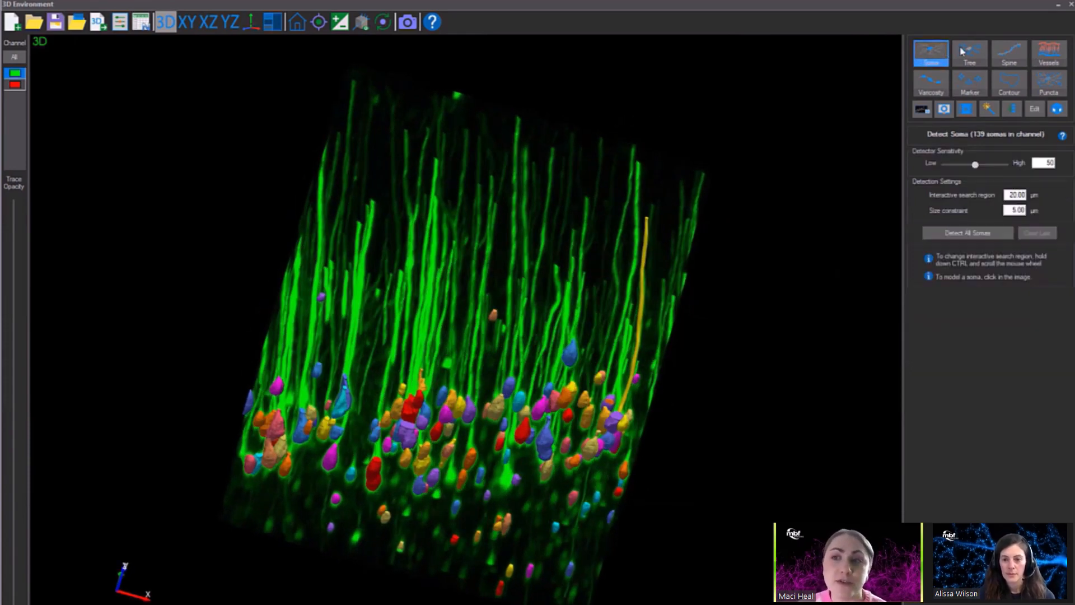
left_click(969, 53)
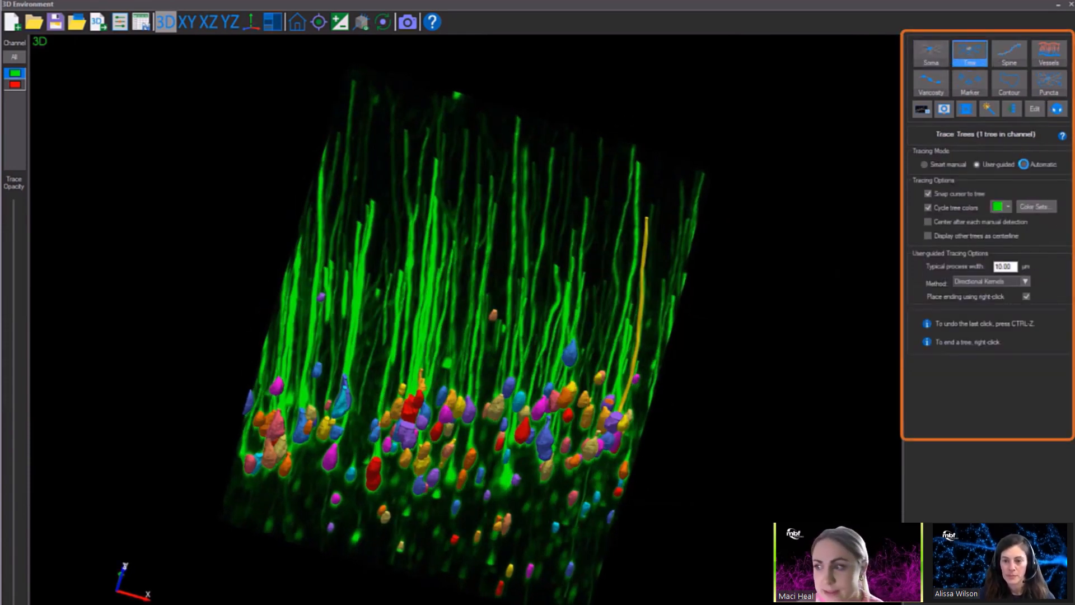
left_click(1024, 165)
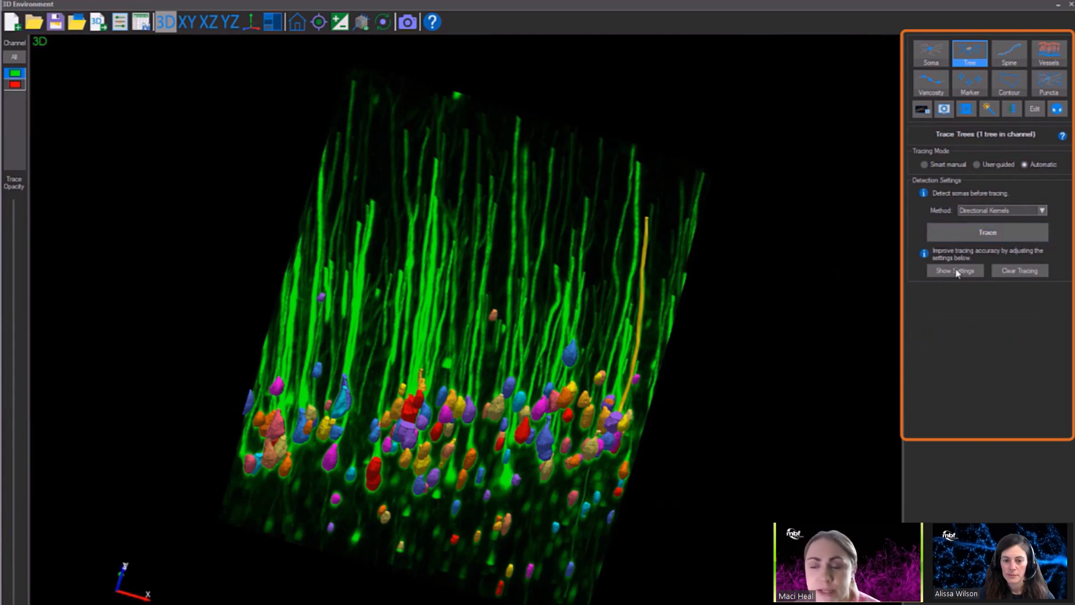
left_click(1004, 210)
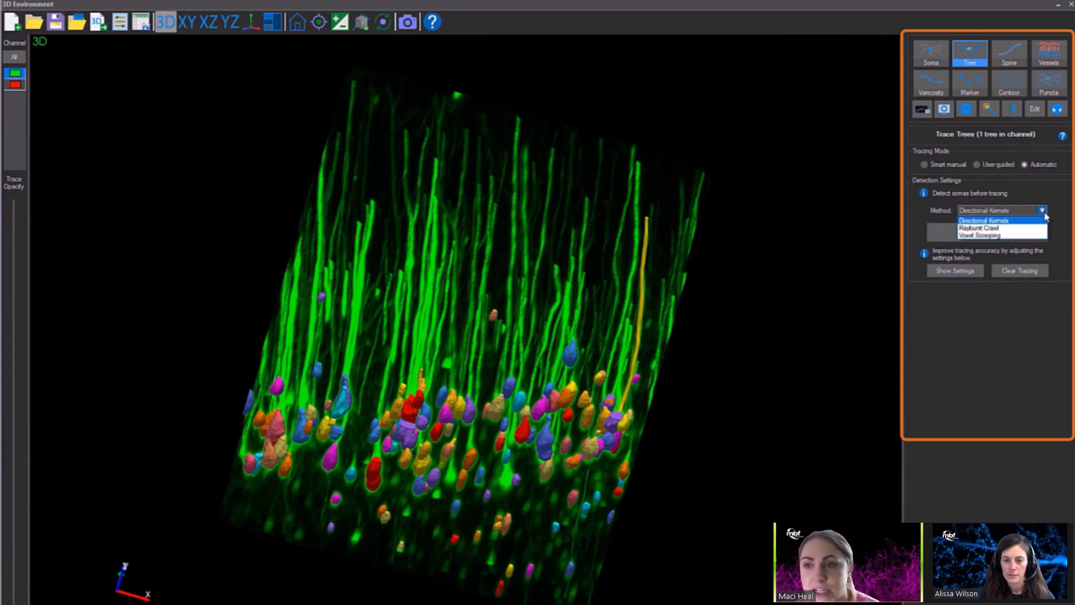
left_click(1008, 226)
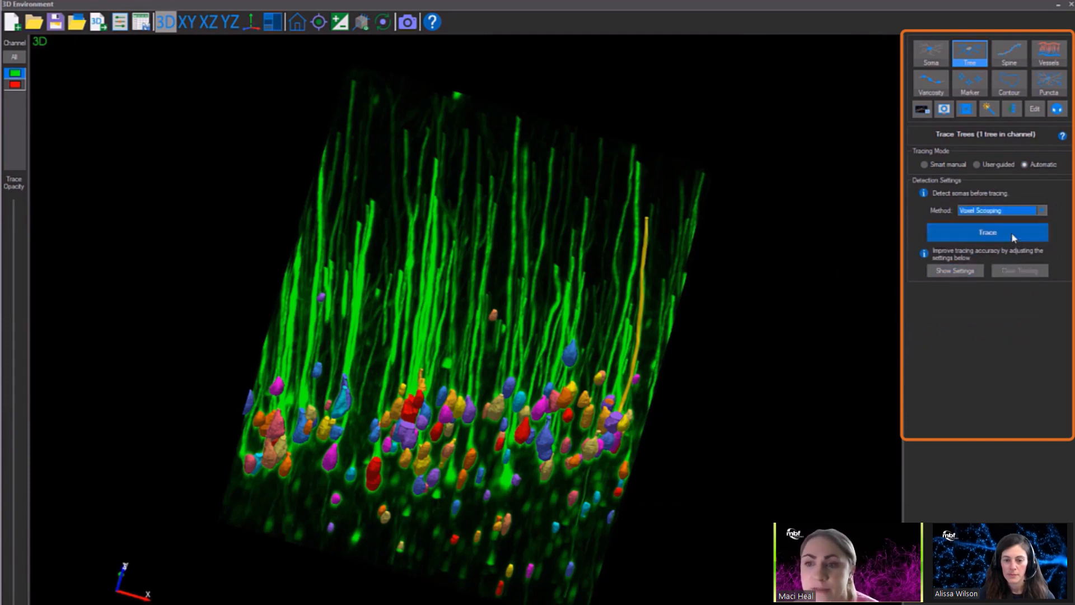
Show the automatic tracing settings and display the seeds with sensitivity 90 and medium density.
left_click(971, 272)
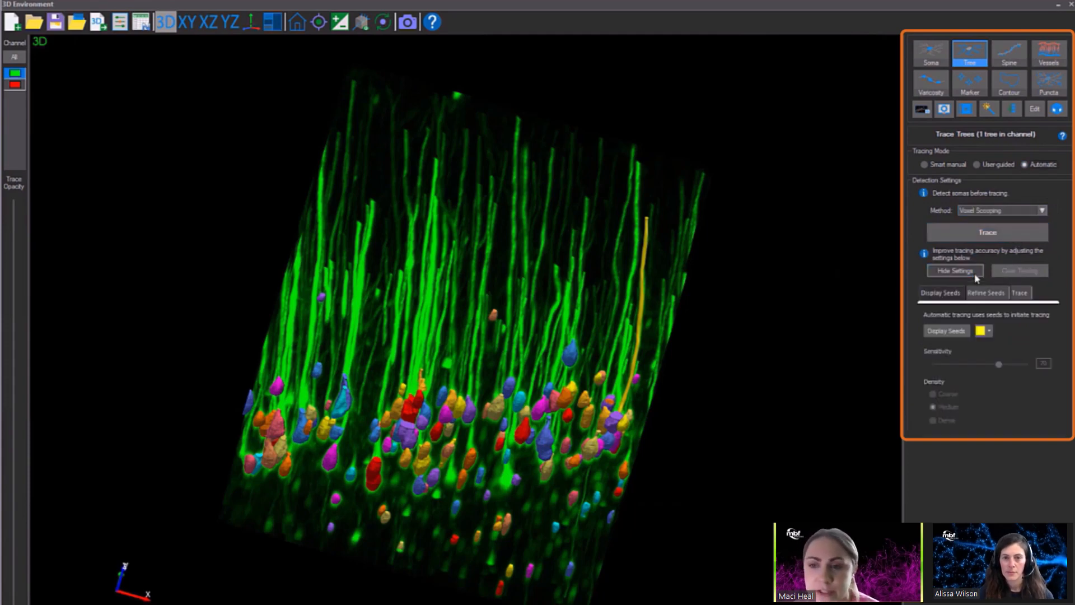
left_click(950, 330)
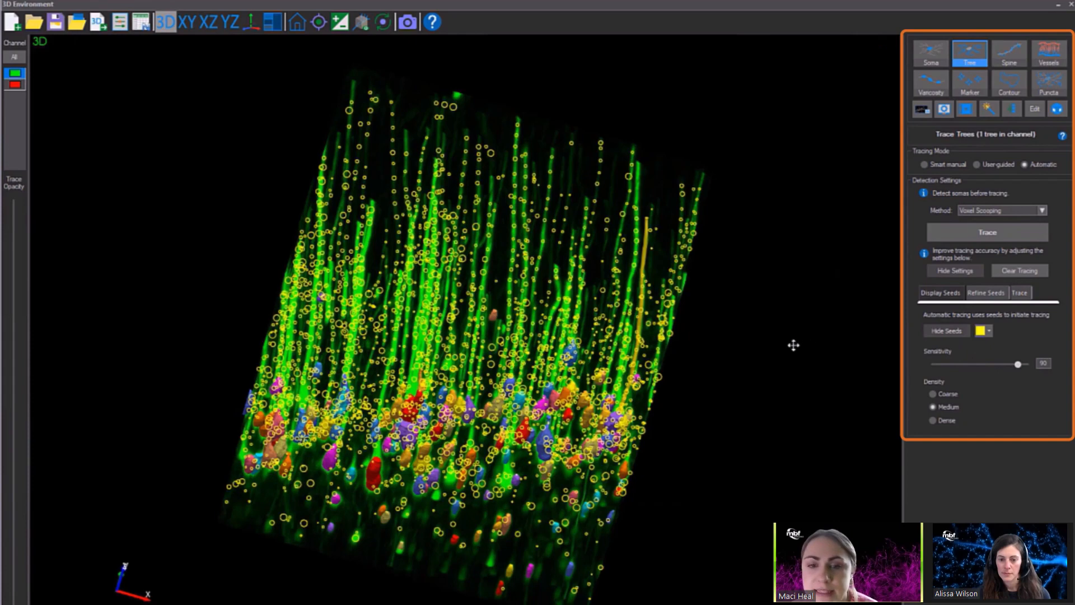
Validate the tracing seeds and set their refine filter to 1.
left_click_drag(793, 344, 790, 309)
left_click(991, 294)
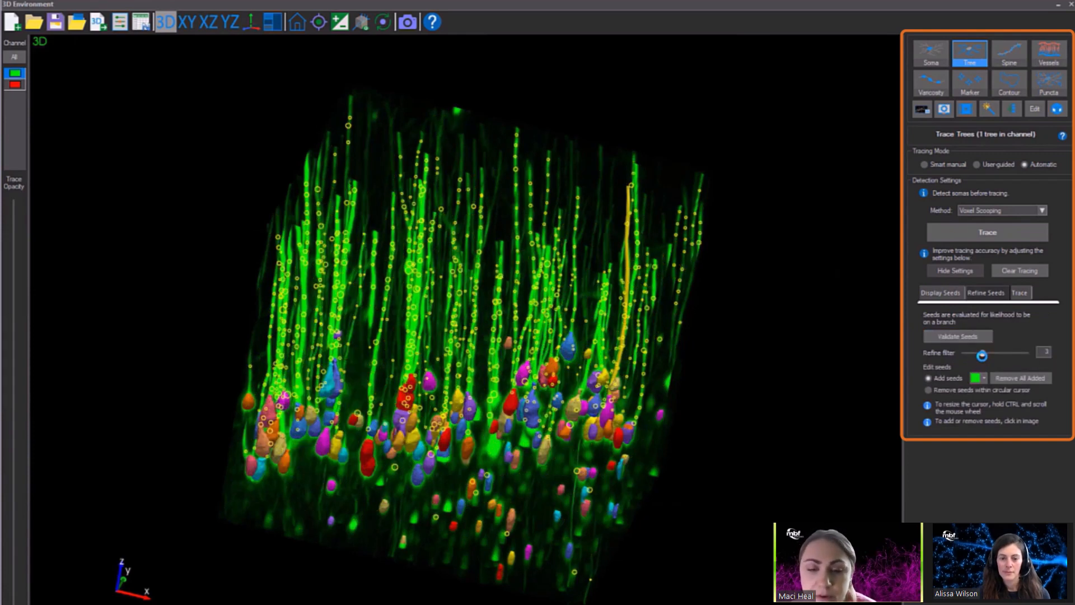
left_click_drag(974, 354, 972, 354)
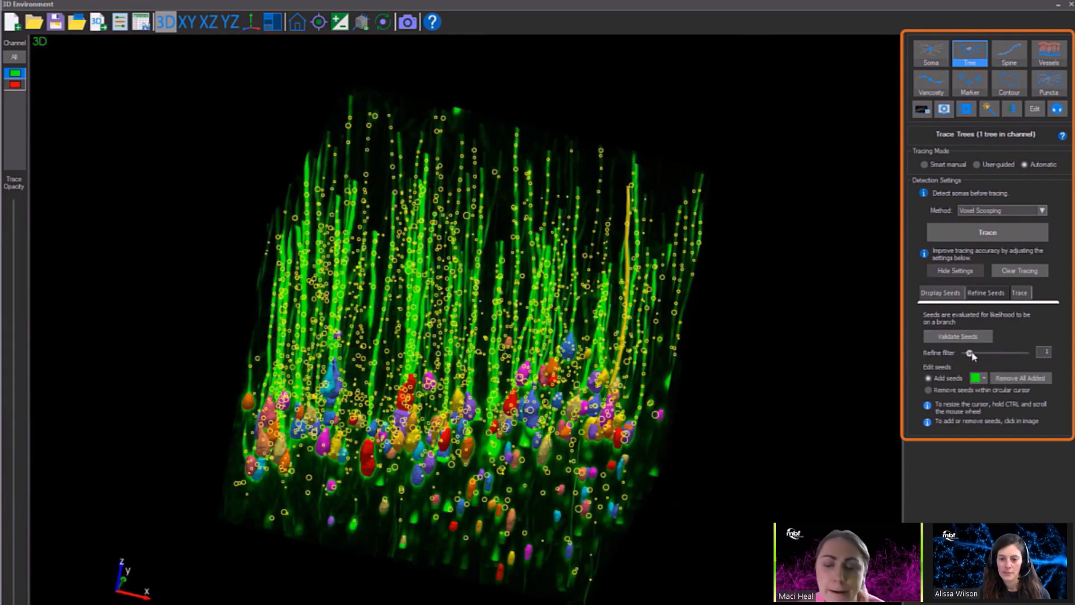
Trace the trees automatically with sensitivity 83, removing traces shorter than 60 µm and leaving branch segments unconnected.
left_click(928, 390)
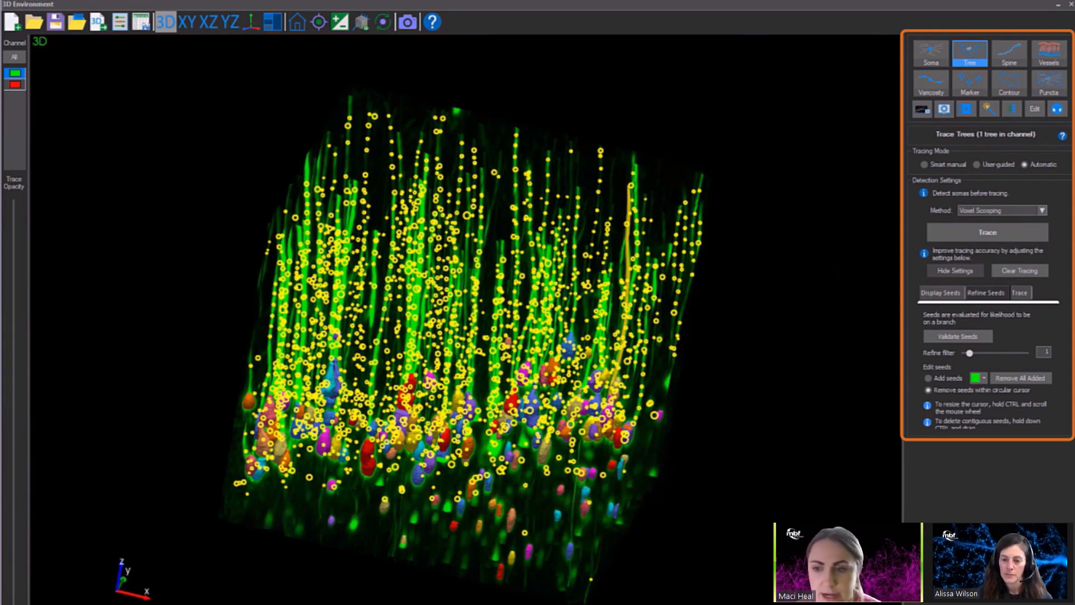
left_click(1025, 292)
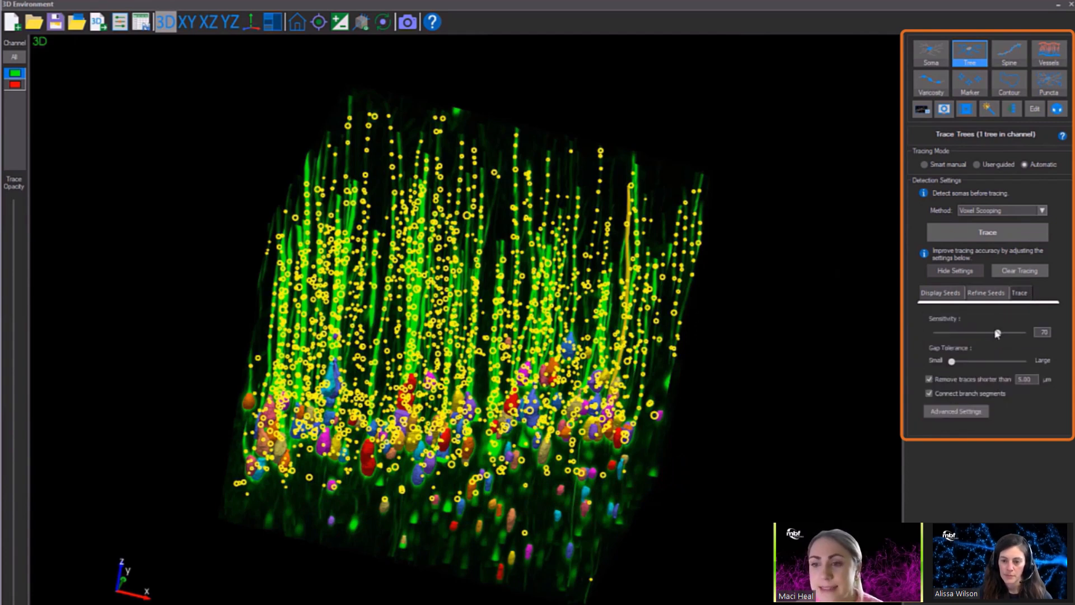
left_click_drag(1000, 335, 1009, 333)
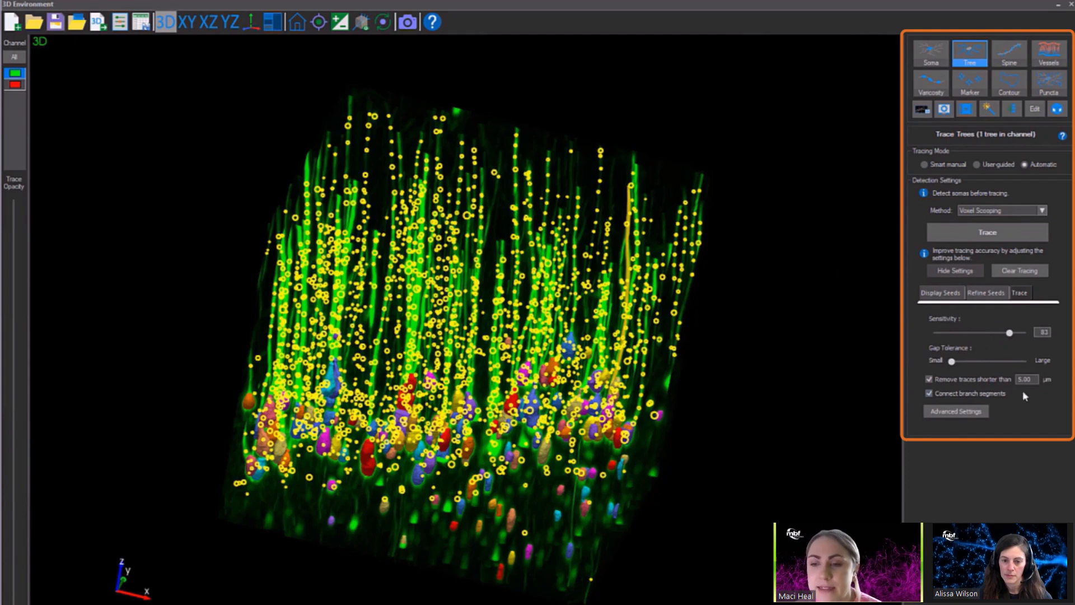
left_click_drag(1036, 380, 992, 378)
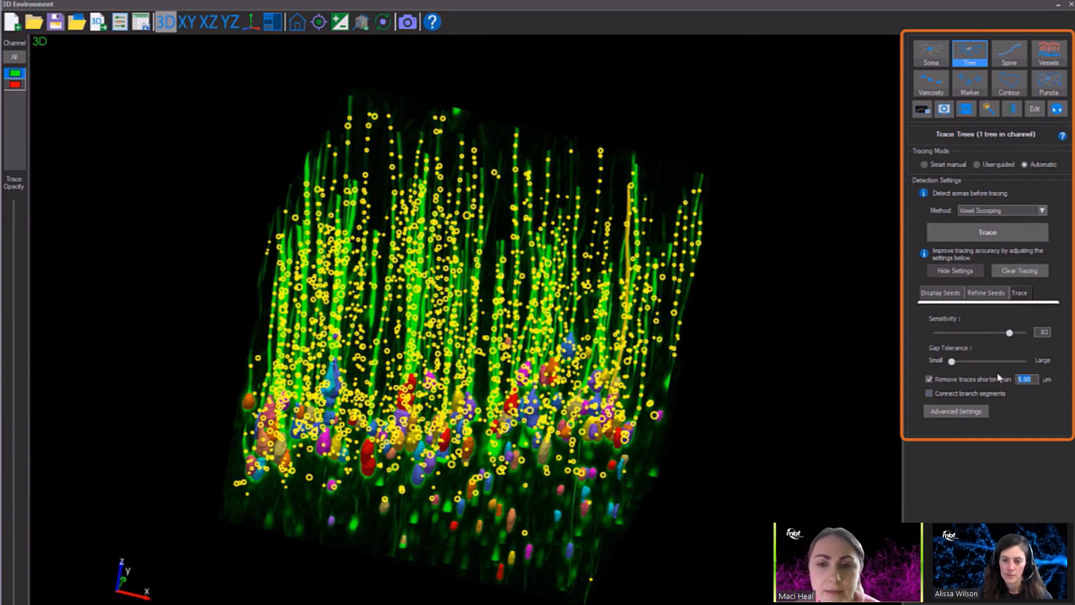
type("60")
left_click(987, 231)
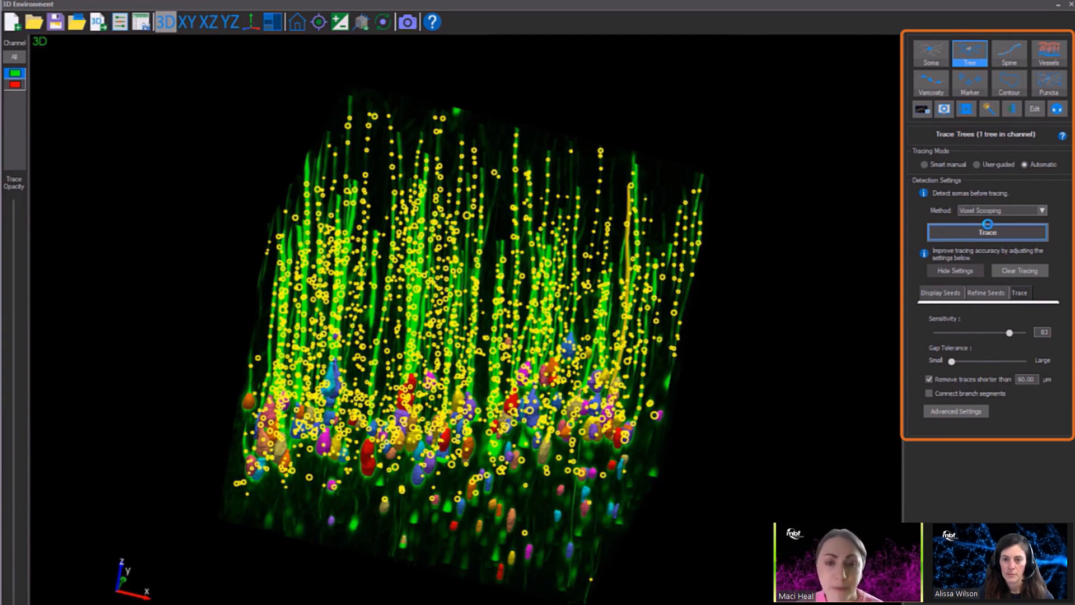
left_click(987, 229)
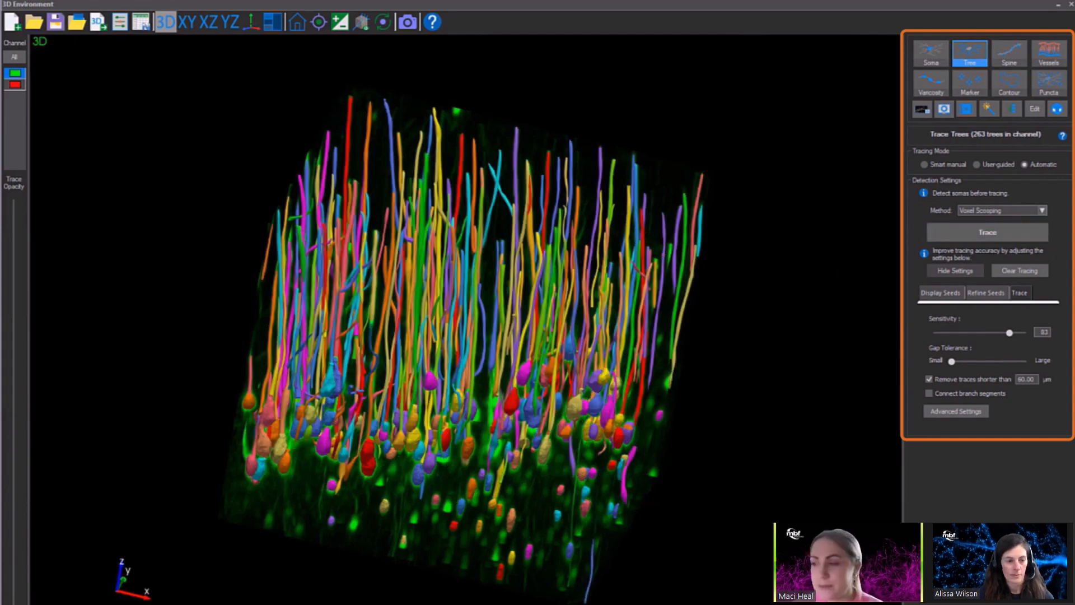
Switch to tree editing and display the points along the traced trees.
left_click_drag(744, 353, 574, 341)
scroll(618, 340, "up", 3)
scroll(618, 340, "up", 3)
left_click_drag(779, 168, 578, 303)
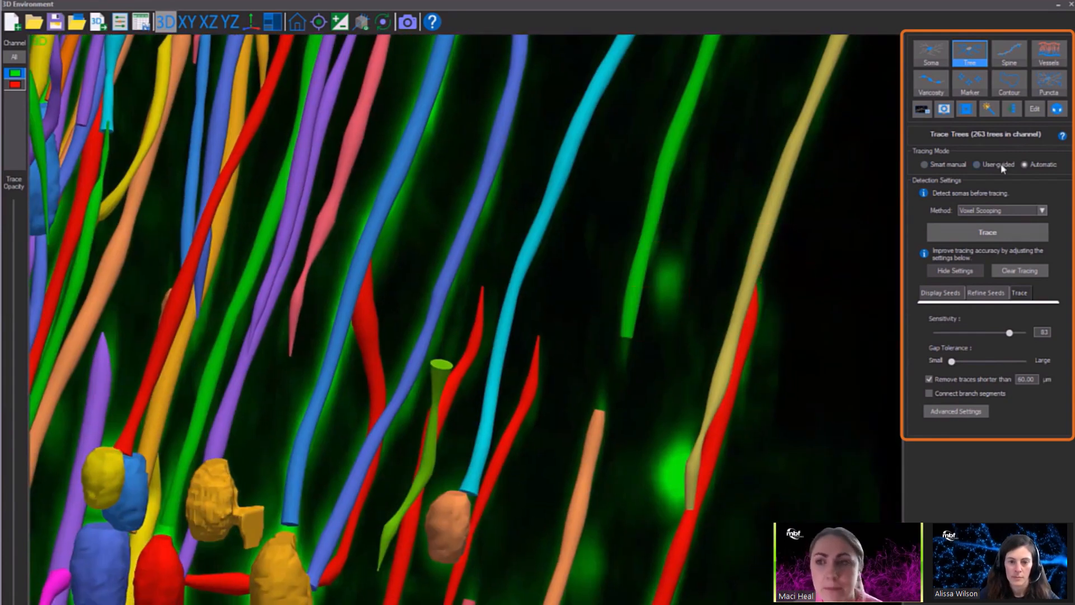
left_click(1036, 110)
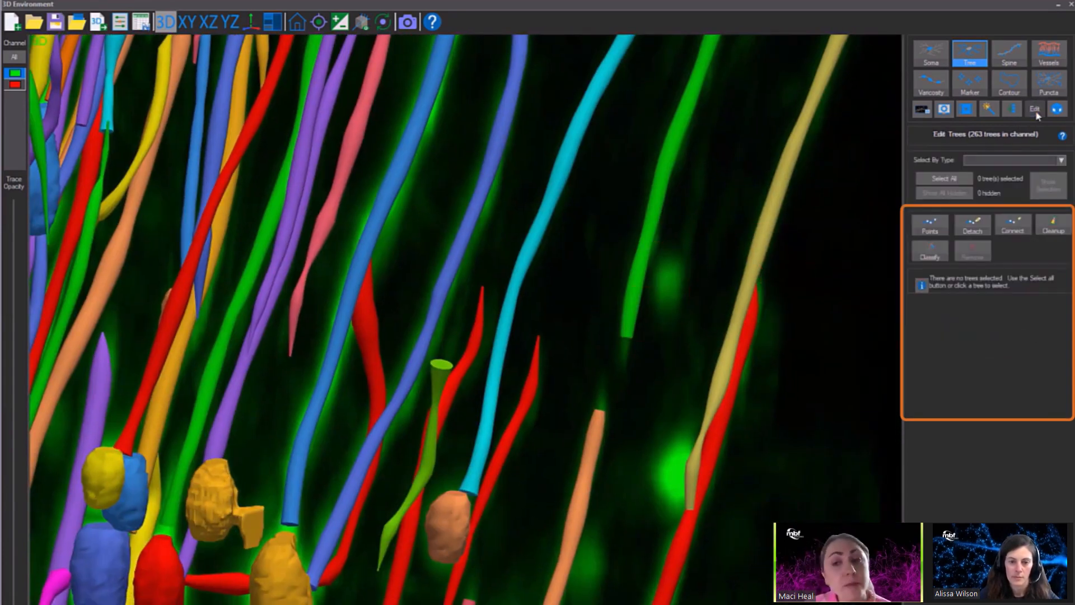
left_click(939, 228)
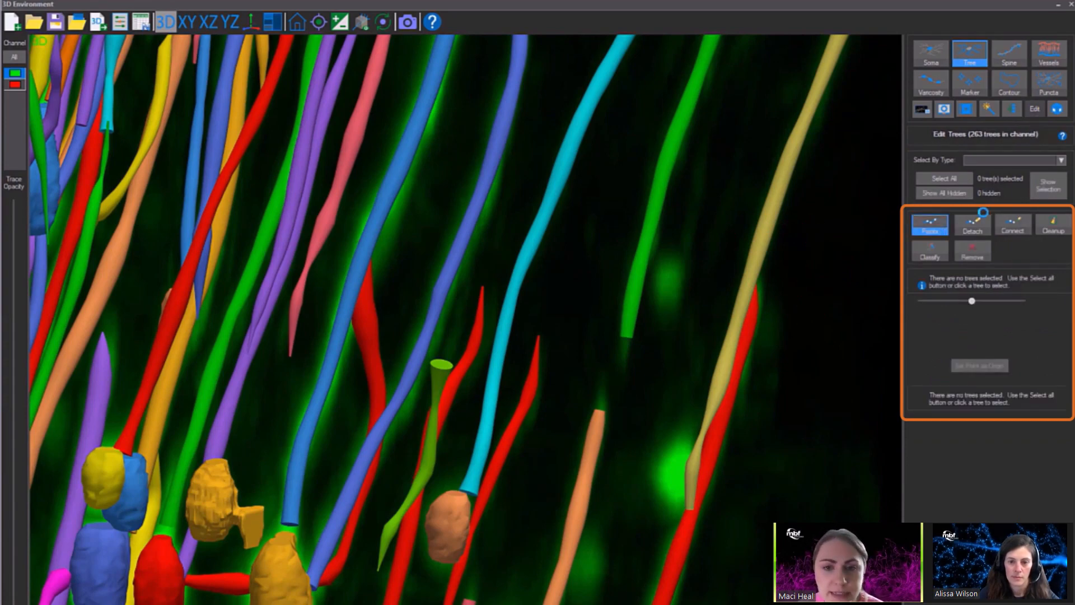
left_click_drag(678, 365, 612, 388)
scroll(613, 384, "down", 5)
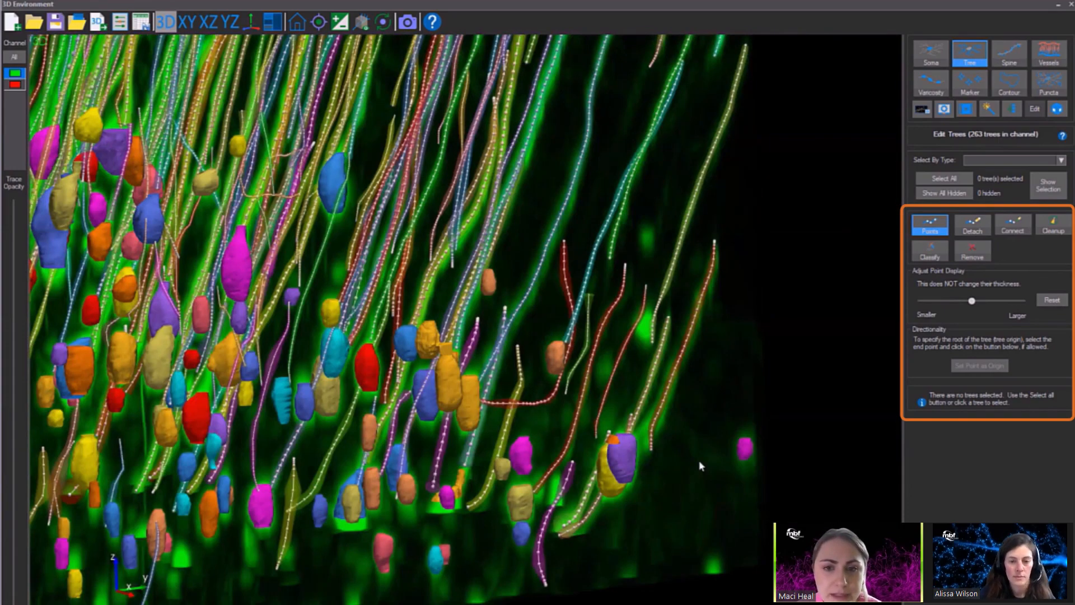
Remove the tapered end points of the yellow trace just below the gap in its branch.
middle_click_drag(700, 466, 764, 531)
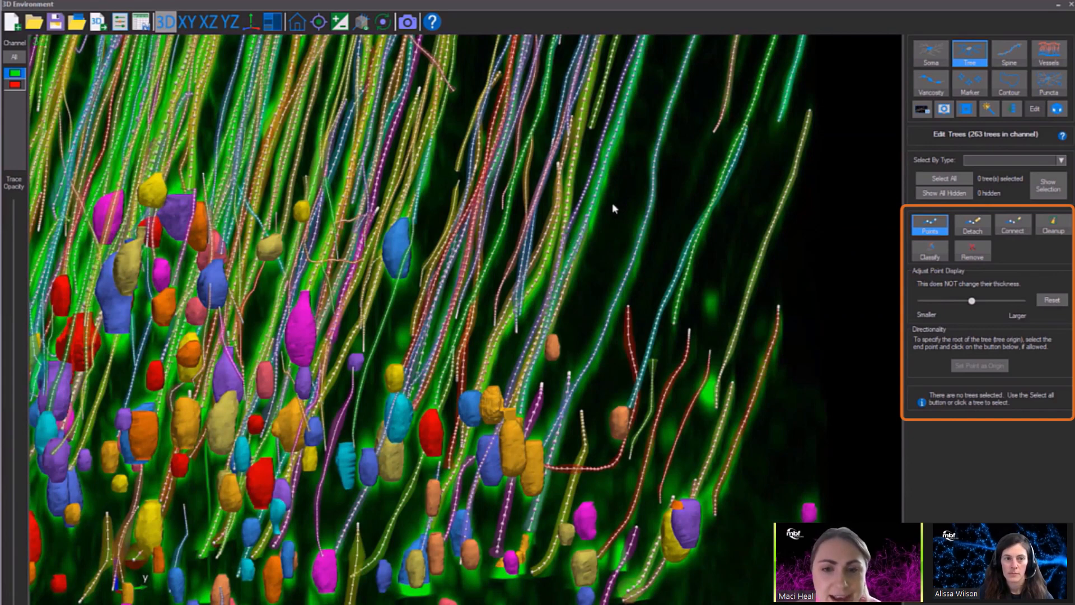
left_click(640, 244)
middle_click_drag(640, 243, 753, 512)
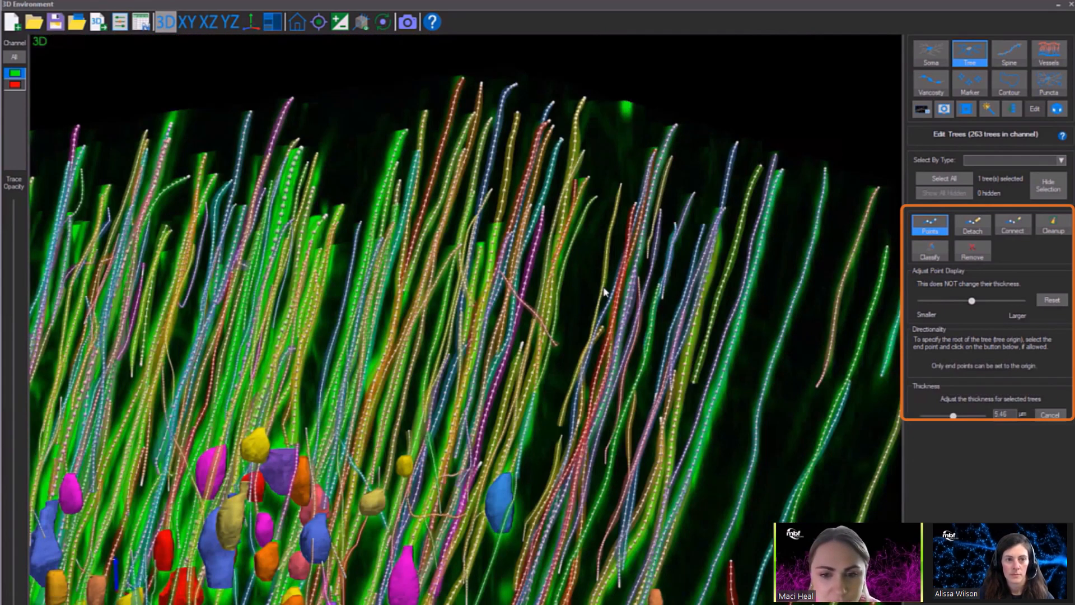
left_click_drag(604, 291, 650, 290)
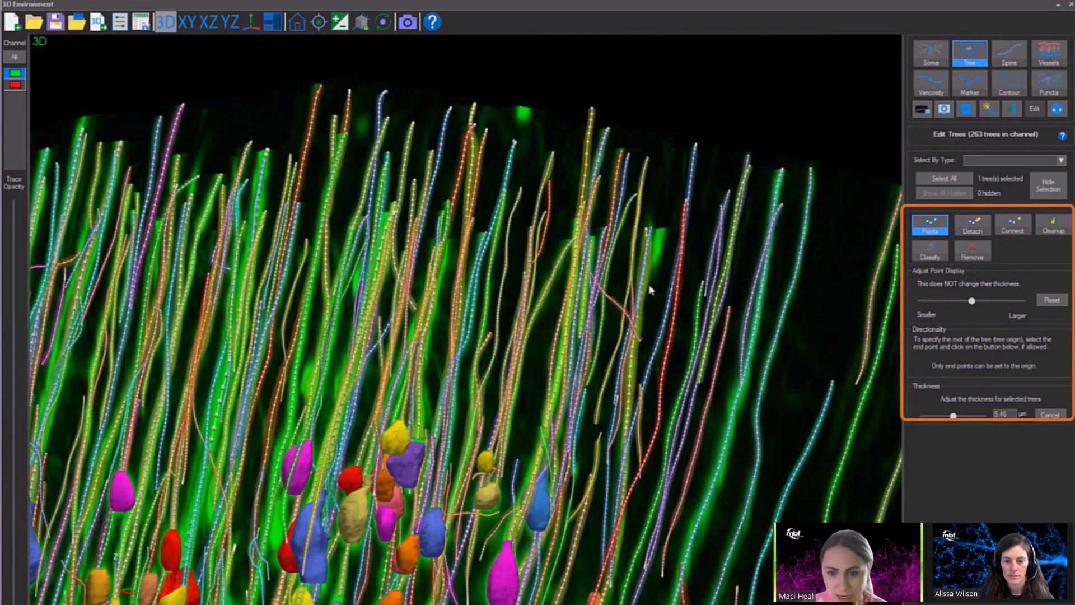
right_click_drag(650, 290, 562, 291)
scroll(641, 297, "up", 5)
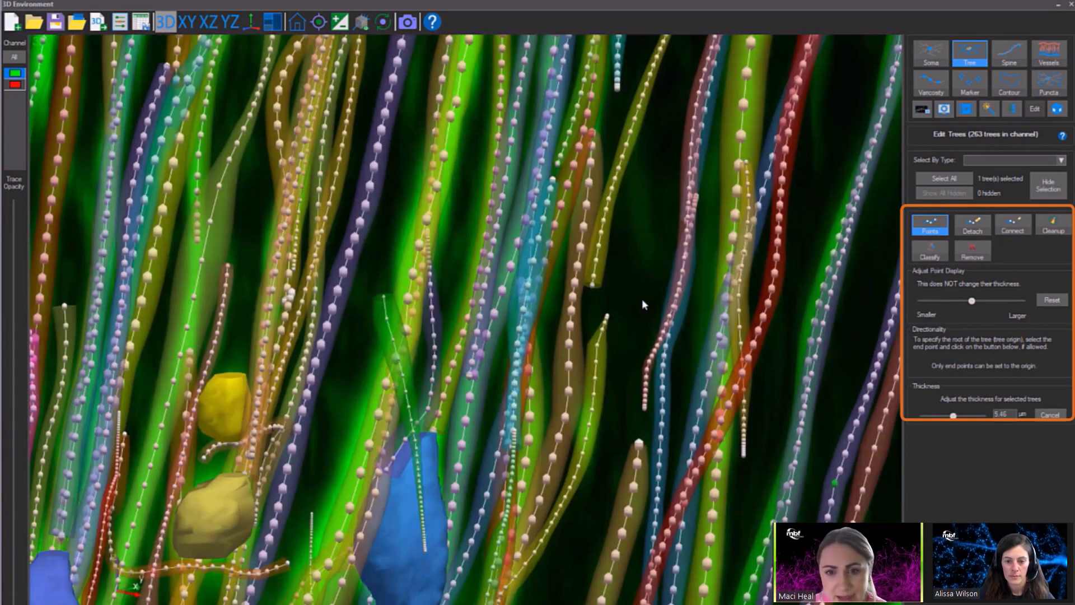
left_click_drag(642, 298, 859, 288)
left_click(609, 318, "ctrl")
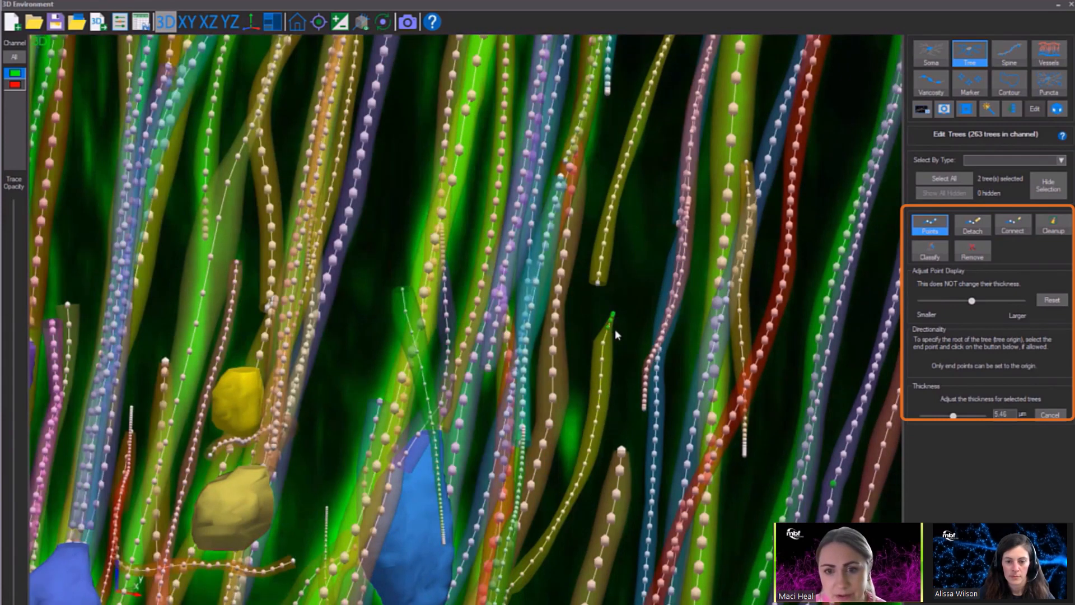
left_click(978, 258)
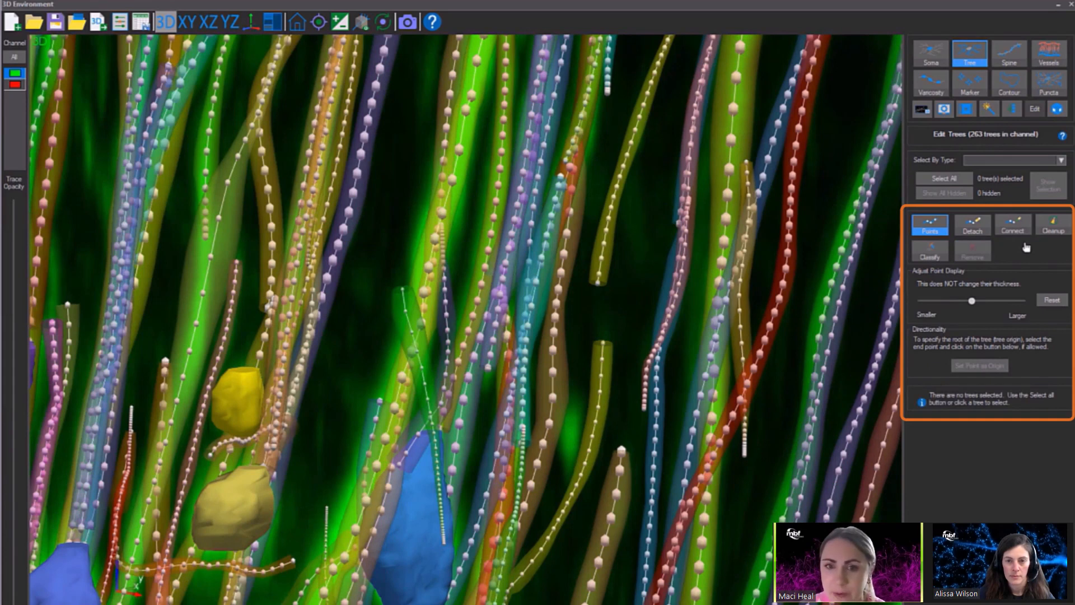
Connect the trimmed yellow trace to the end of the trace directly above it.
left_click(1014, 225)
left_click_drag(603, 345, 599, 286)
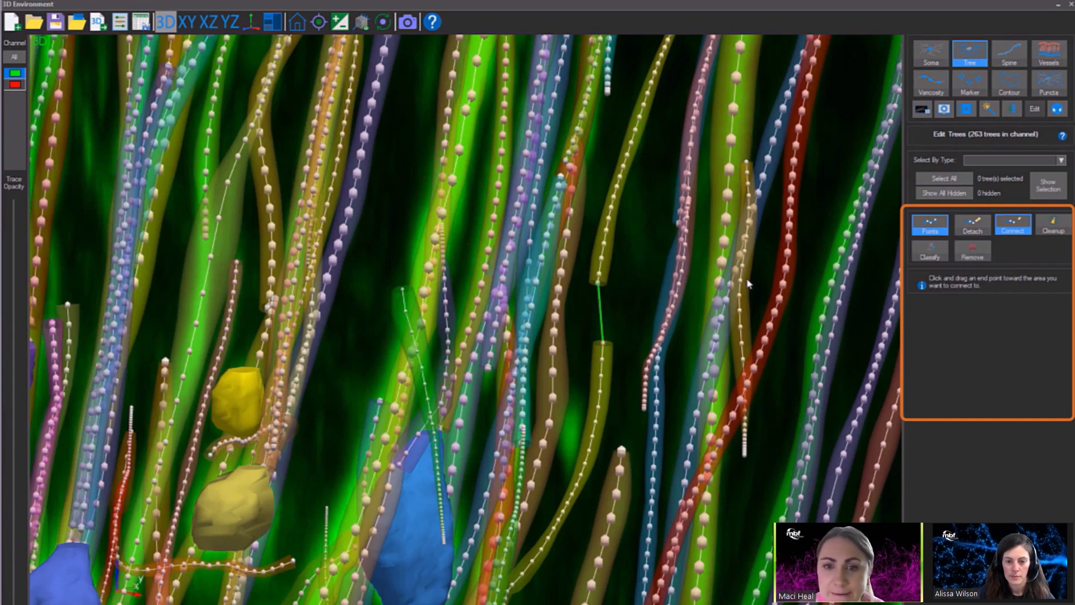
left_click(1019, 232)
left_click(1014, 226)
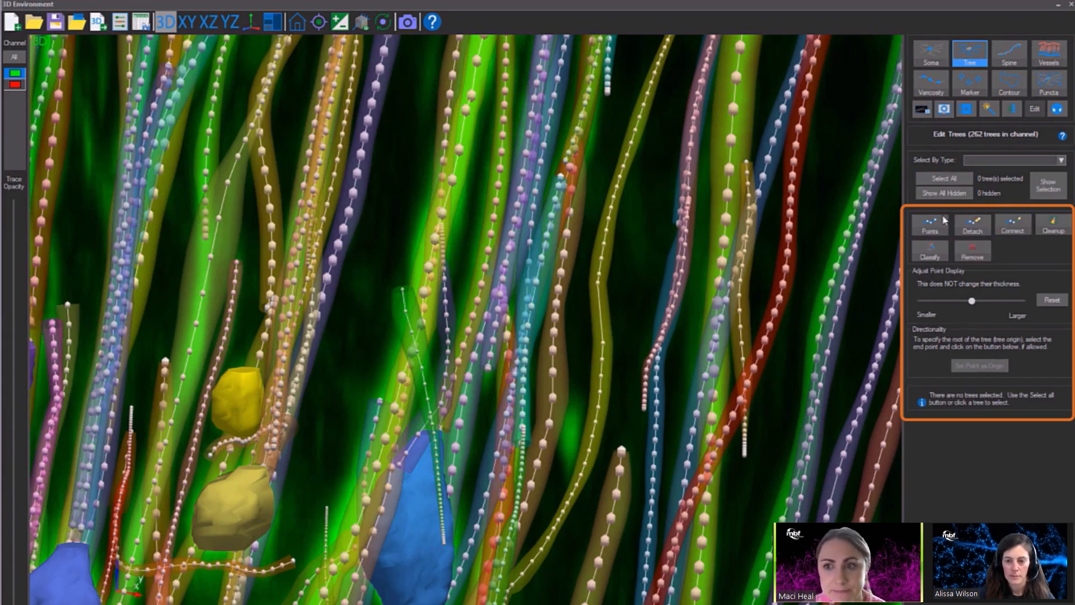
Hide the tree points and view the solid traces of the whole subvolume from the side.
scroll(800, 236, "down", 5)
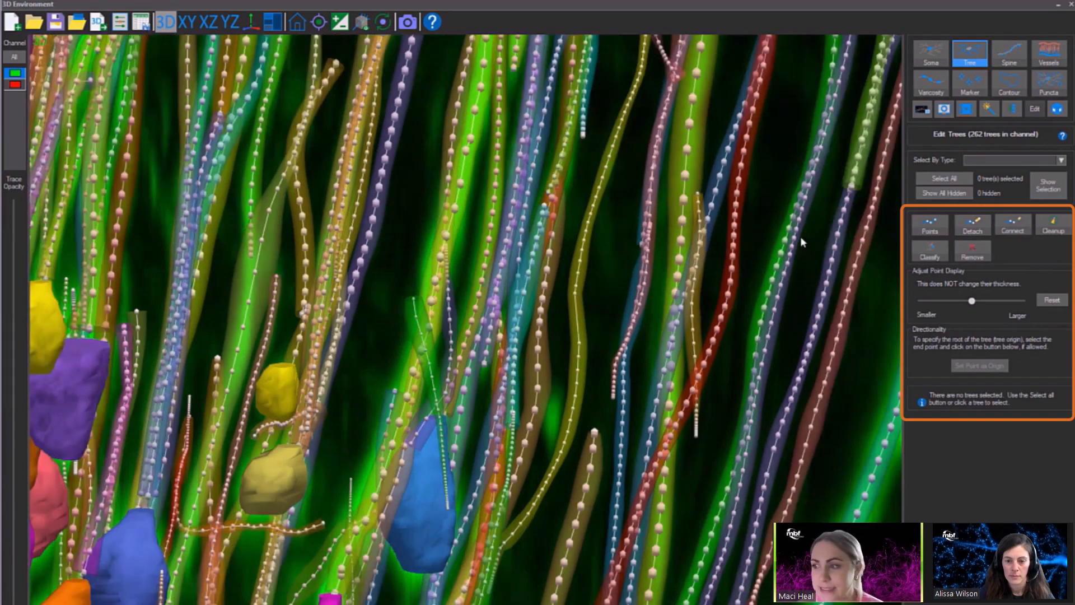
scroll(800, 234, "down", 5)
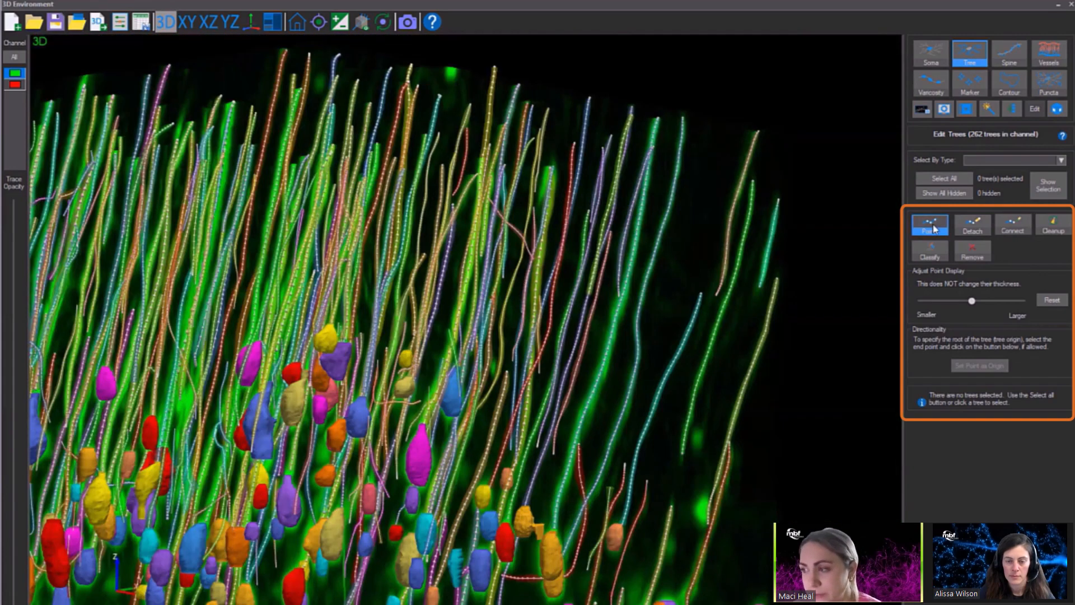
left_click(945, 226)
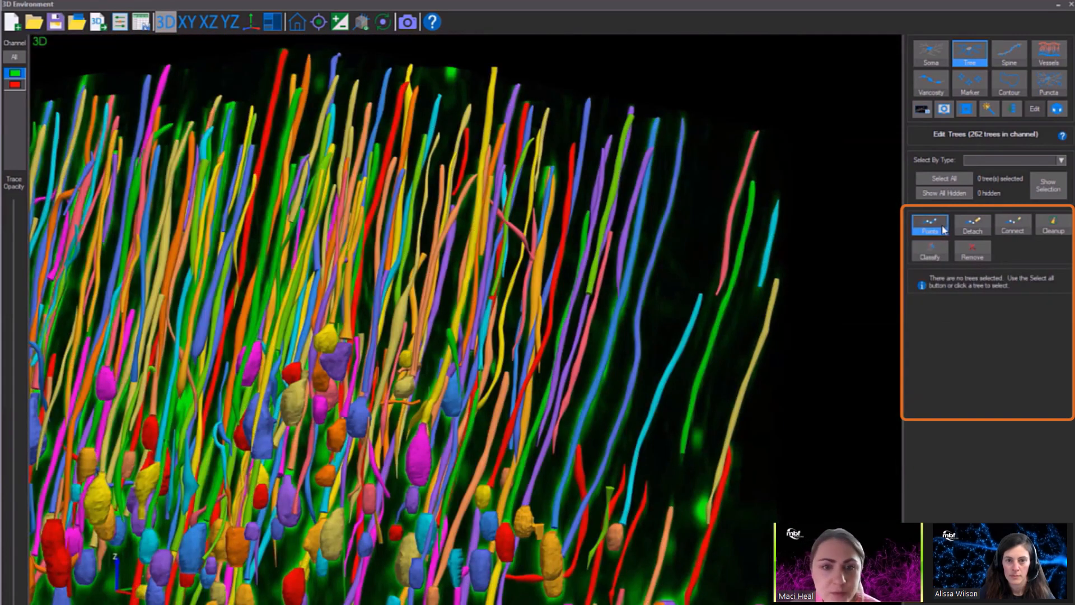
scroll(826, 268, "down", 5)
left_click_drag(715, 338, 504, 363)
mouse_move(670, 362)
left_mouse_down()
mouse_move(699, 354)
mouse_move(715, 432)
mouse_move(710, 420)
left_mouse_up()
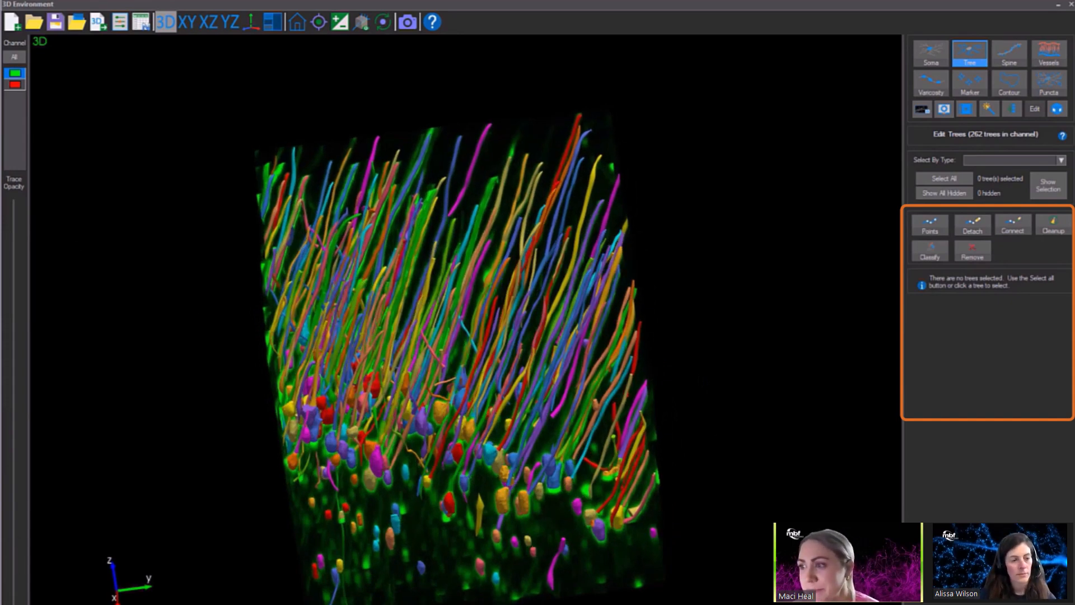
Raise the trace opacity to its maximum to show the vessel traces together with the trees.
left_click_drag(17, 566, 25, 201)
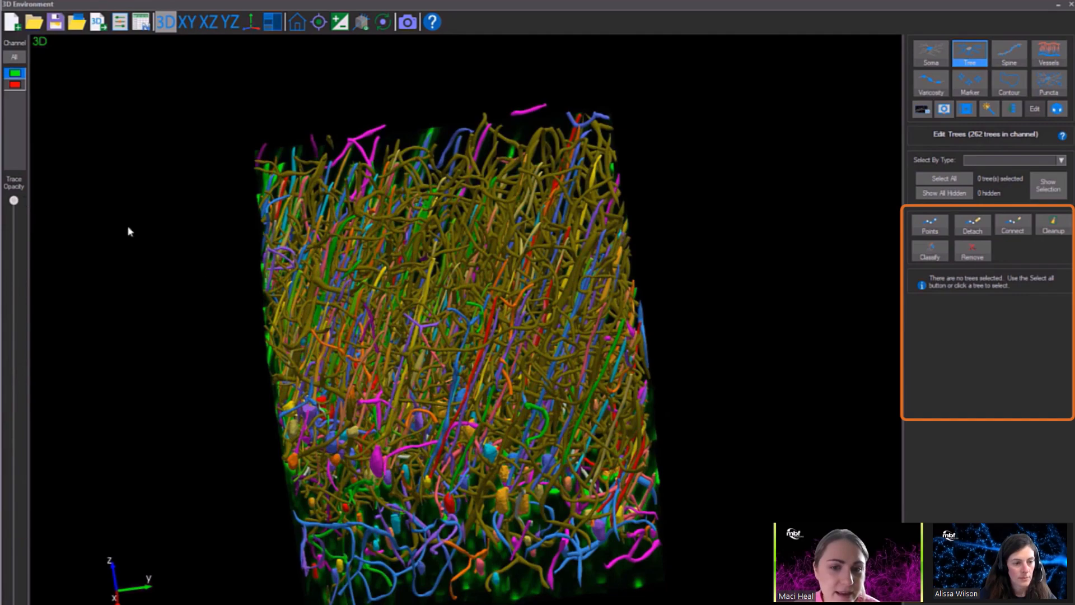
left_click_drag(222, 289, 548, 234)
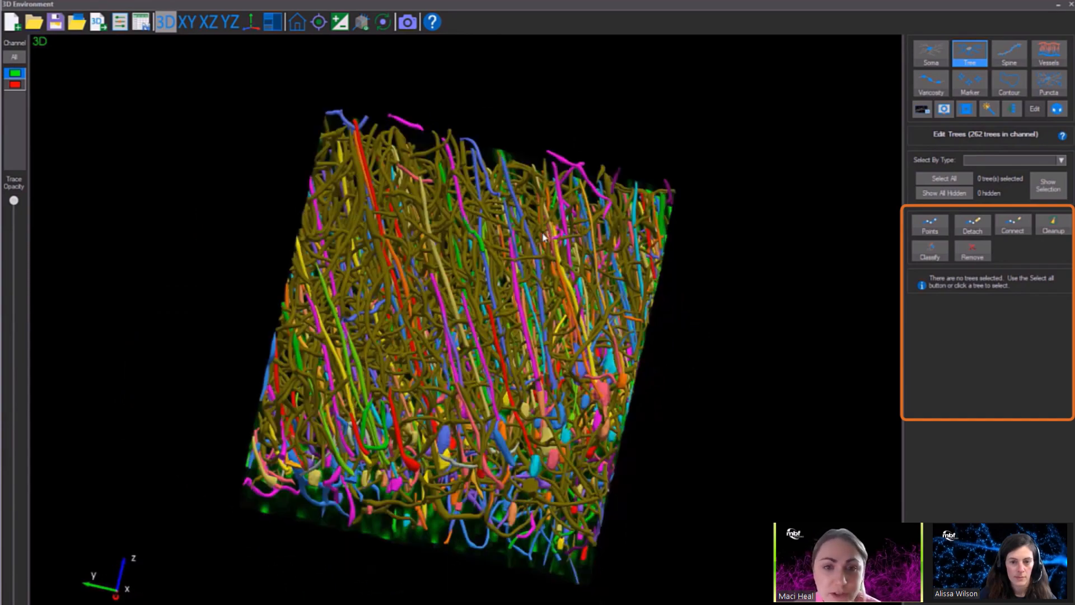
scroll(543, 236, "up", 3)
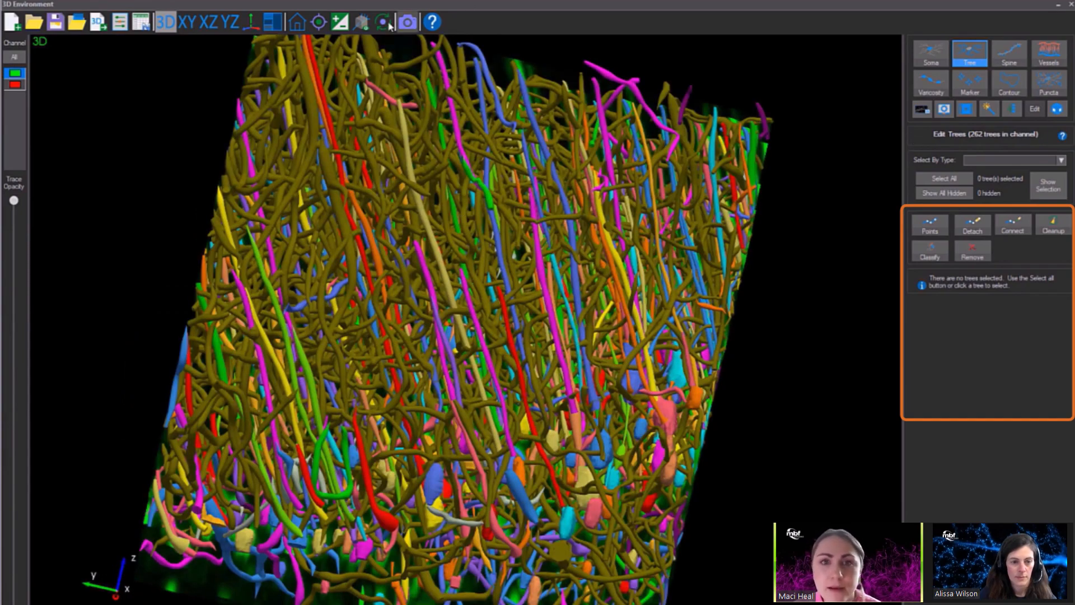
Color all the trees in the green channel turquoise.
left_click(946, 180)
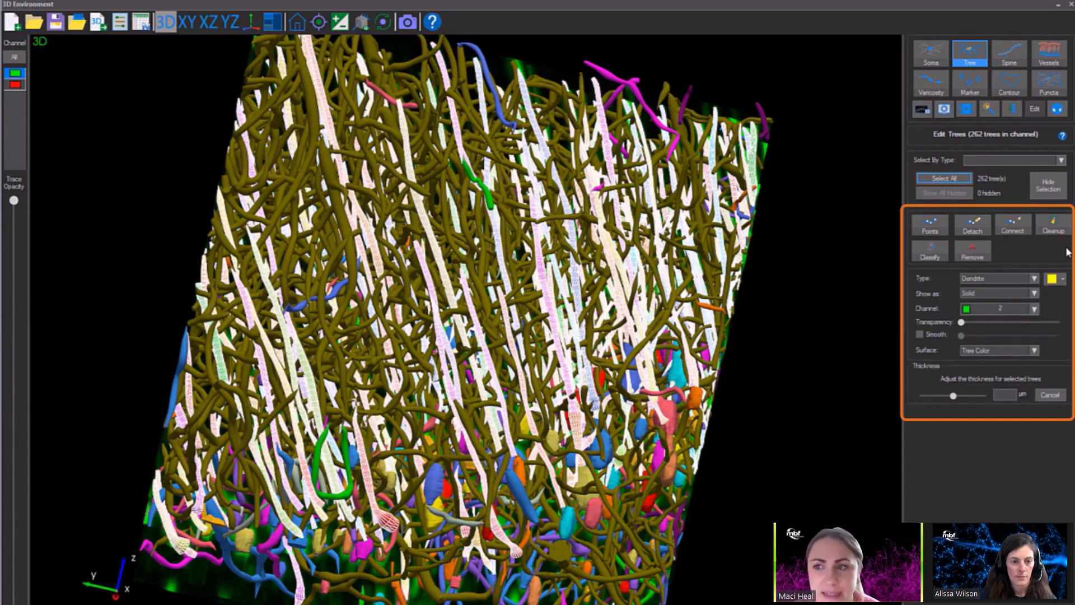
left_click(1062, 278)
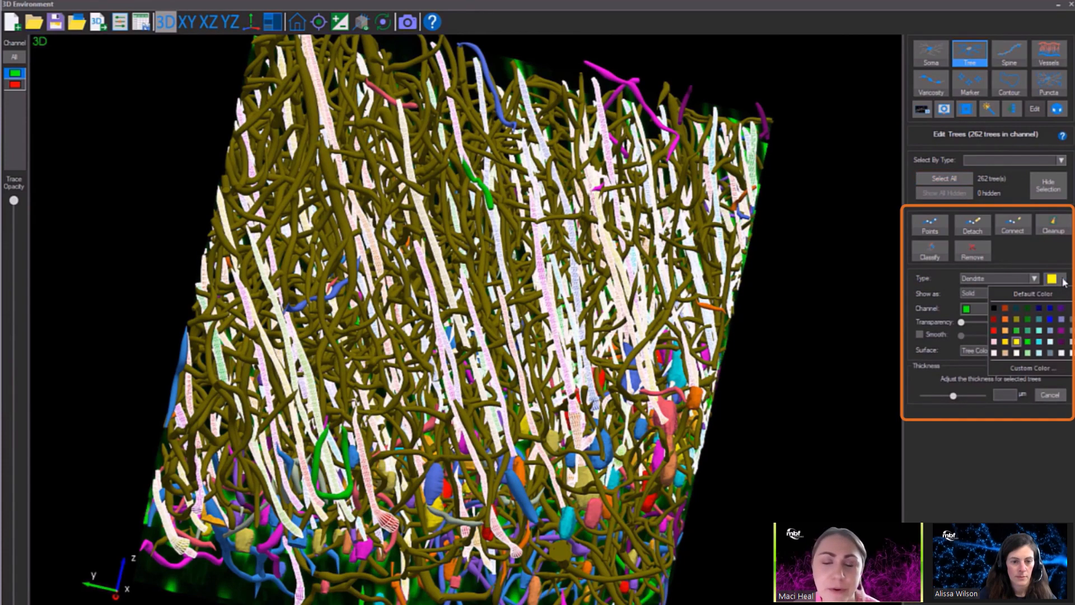
left_click(1038, 345)
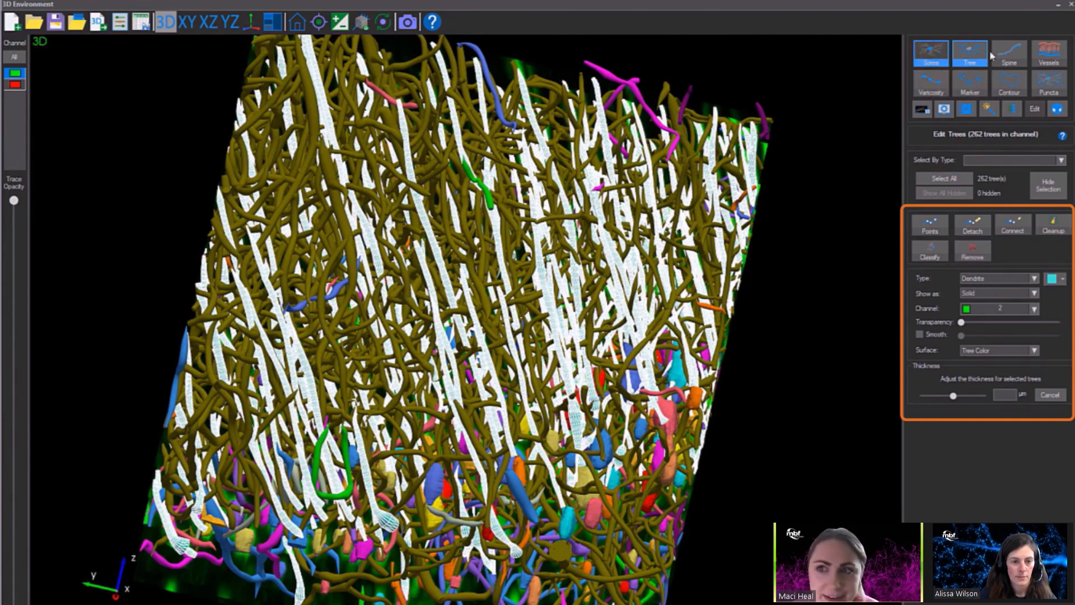
Color all the somas in the green channel purple and clear the selection.
left_click(1036, 110)
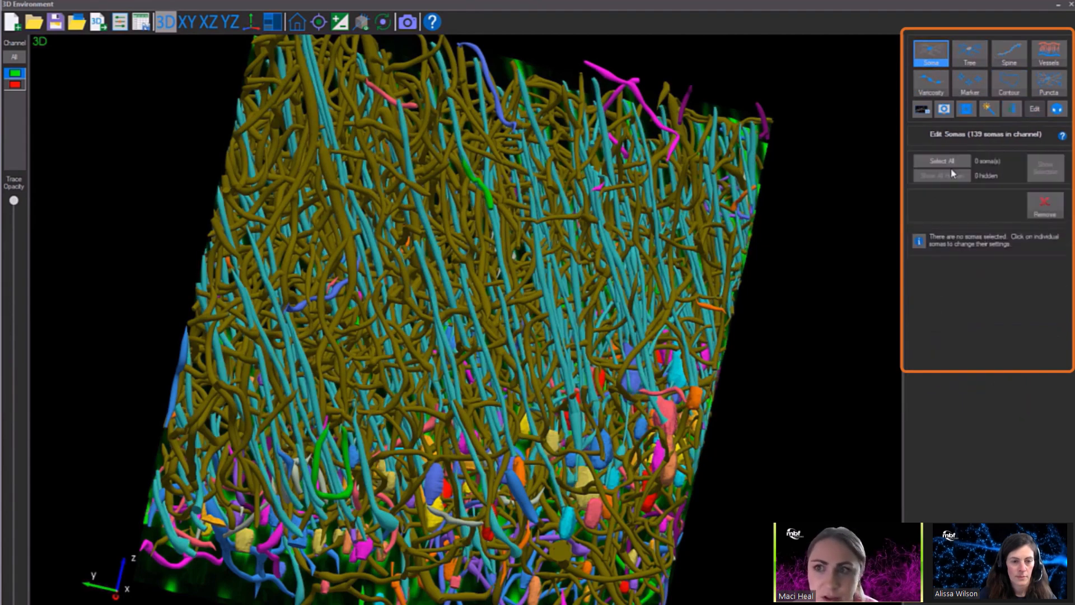
left_click(946, 162)
left_click(1058, 239)
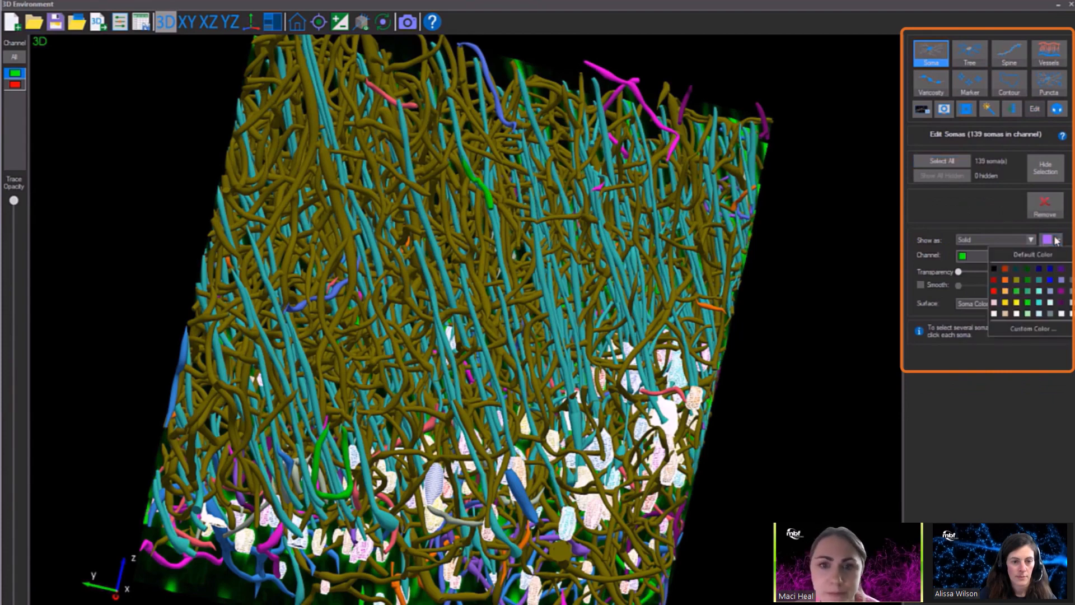
left_click(1061, 292)
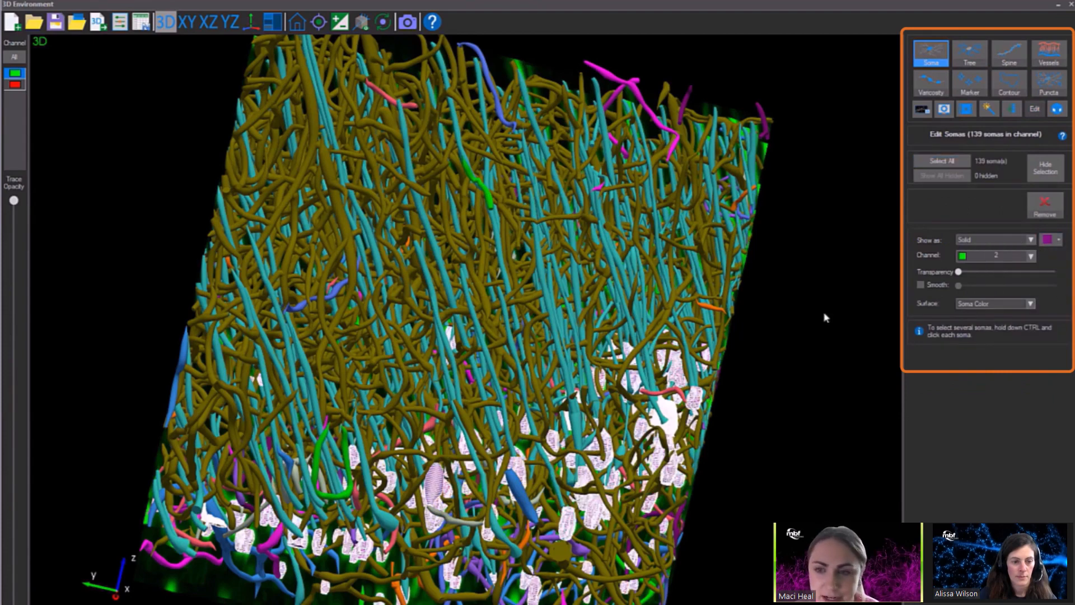
left_click(830, 321)
left_click_drag(830, 322, 763, 316)
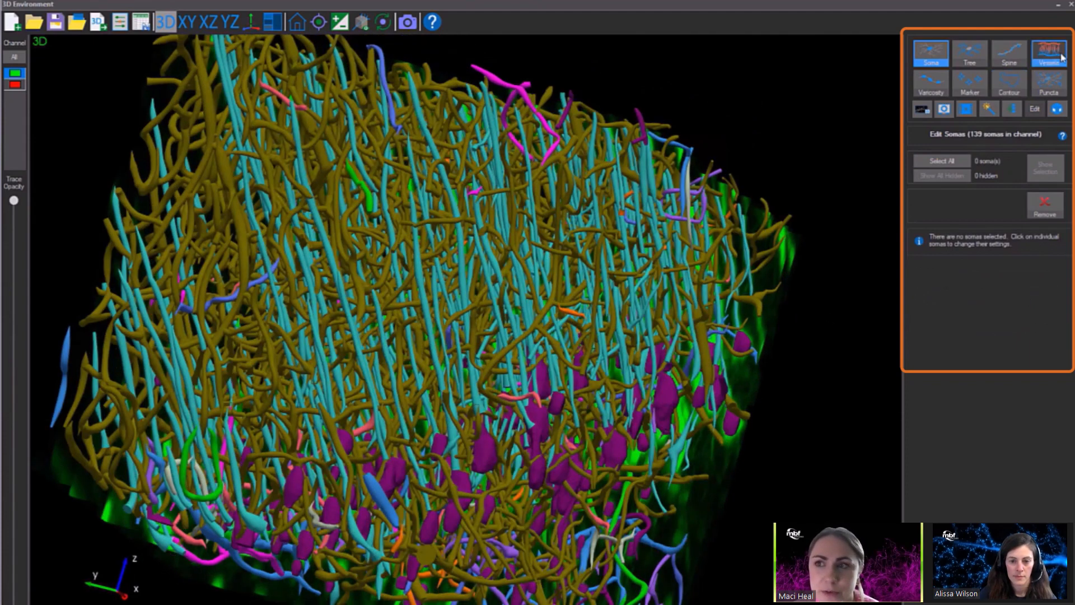
Switch to the Vessels tool and try to open vessel editing while the green channel is active.
left_click(1049, 53)
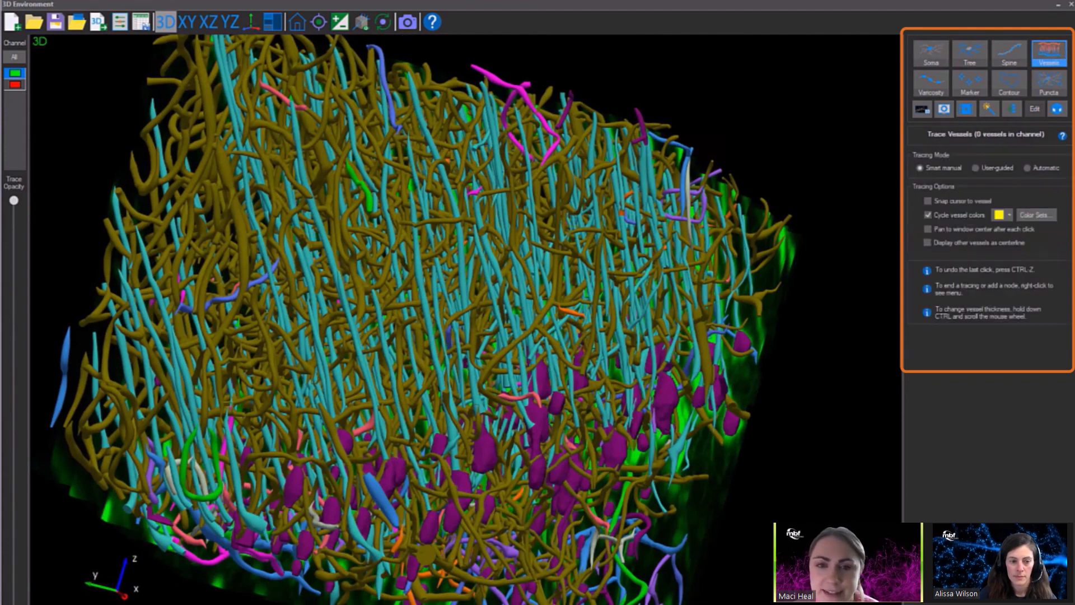
left_click(1034, 109)
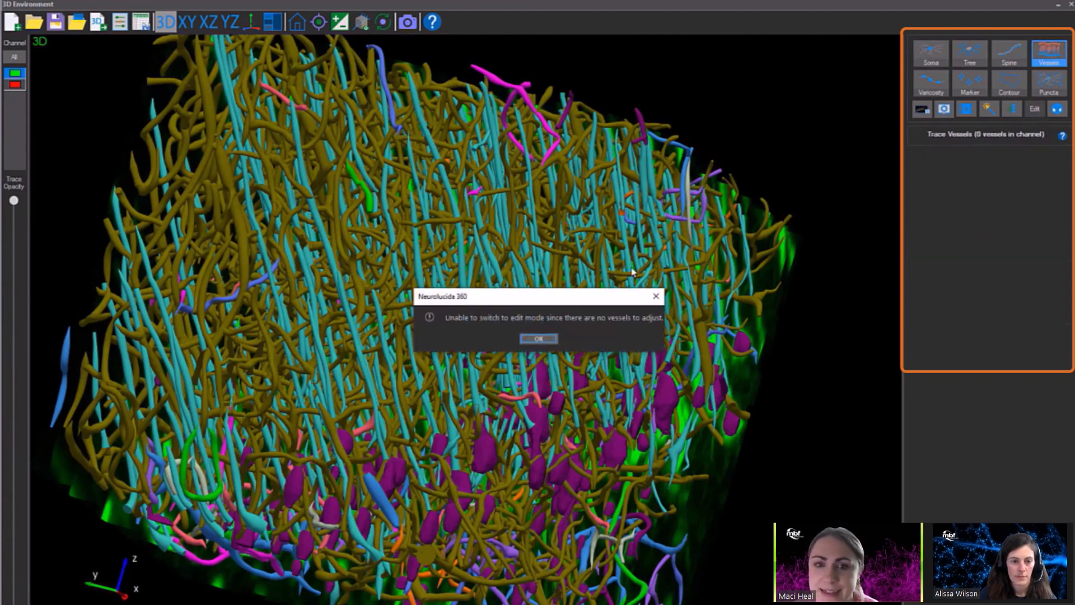
left_click(556, 338)
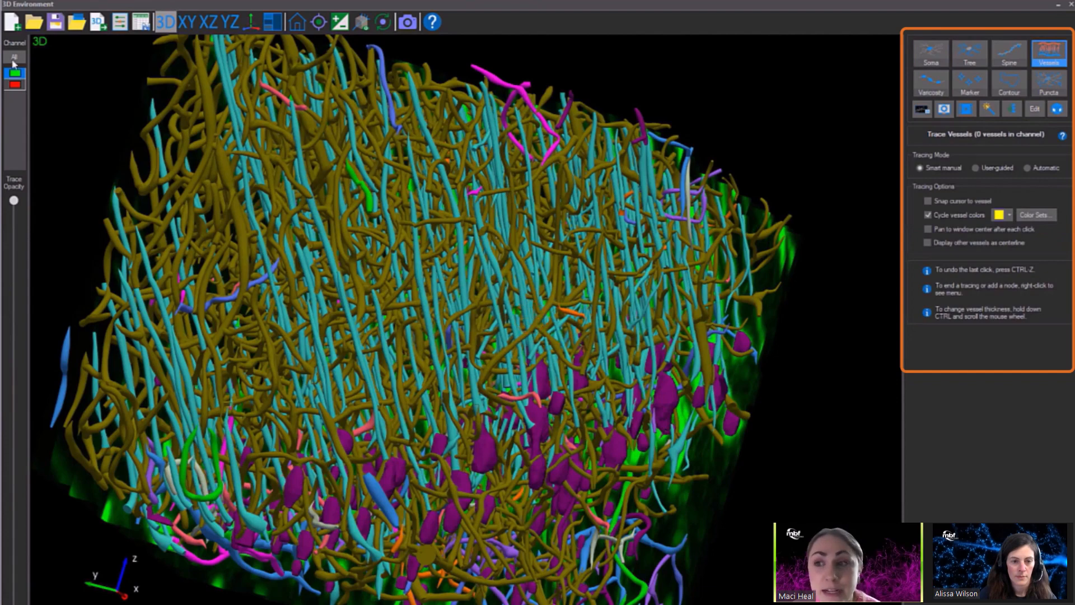
Color all the vessels in the red channel yellow, clear the selection and save the tracing.
left_click(16, 86)
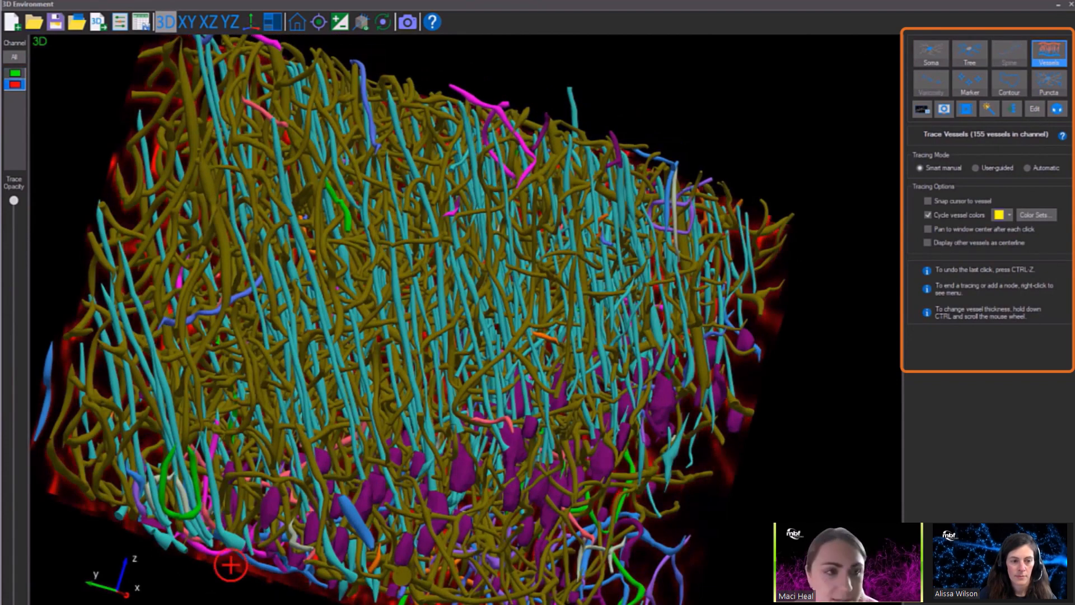
left_click(1036, 110)
left_click(935, 161)
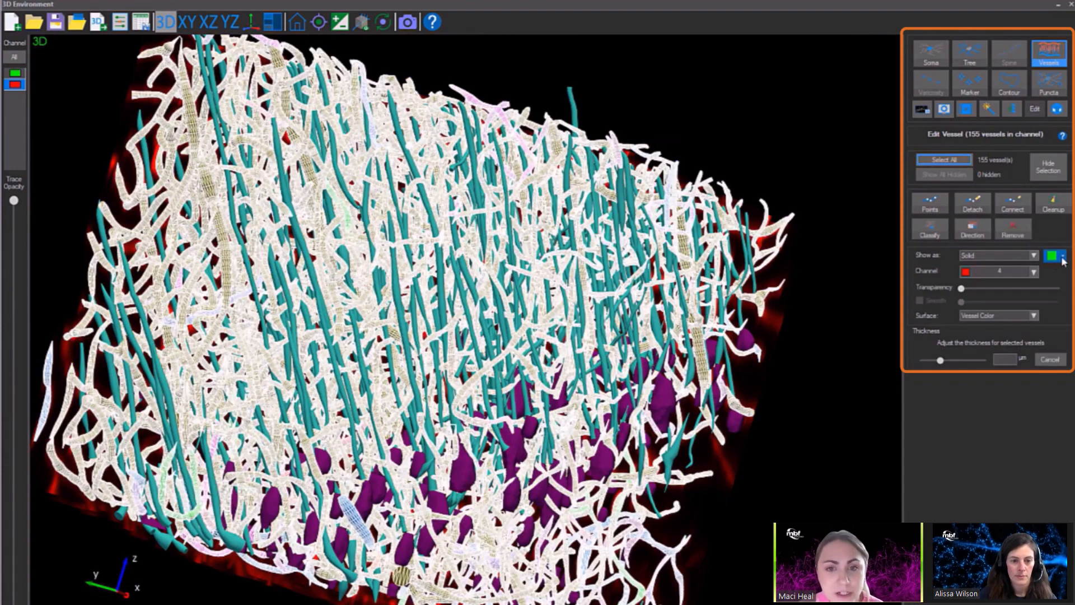
left_click(1054, 256)
left_click(1016, 319)
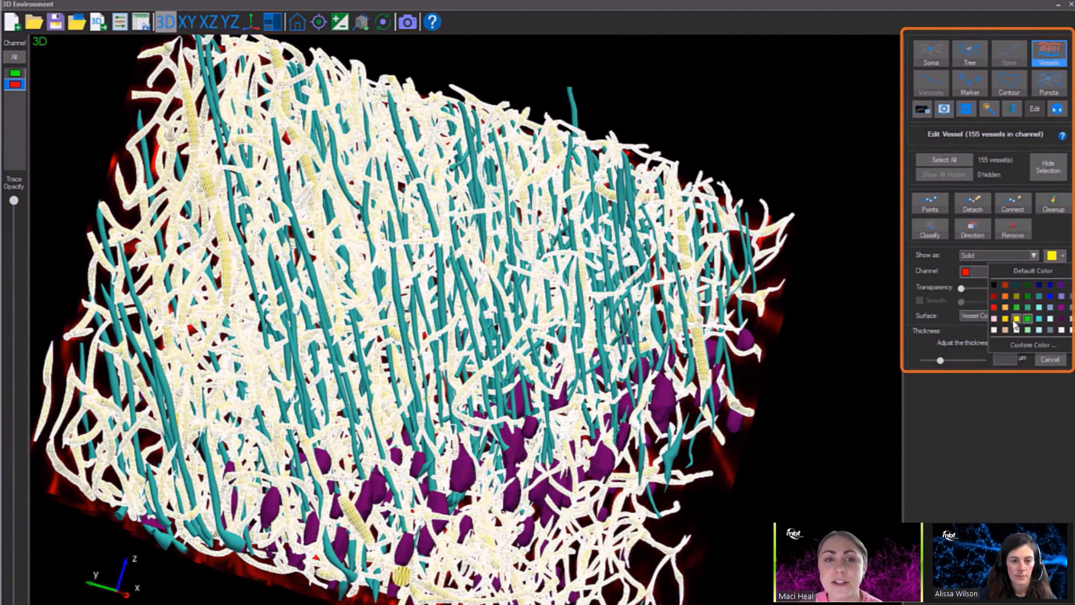
left_click(799, 149)
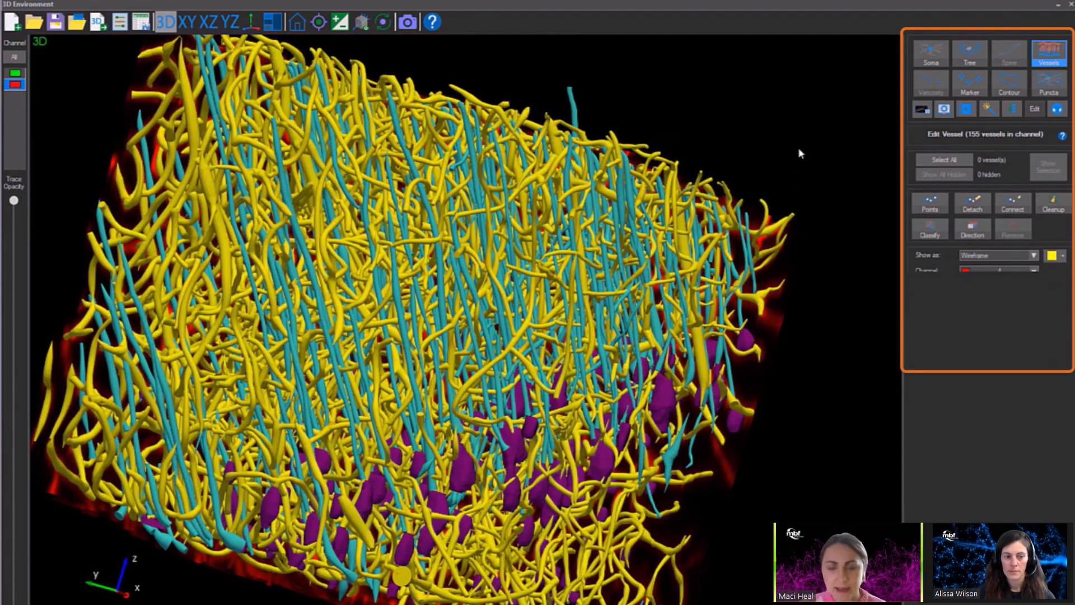
left_click_drag(799, 149, 888, 151)
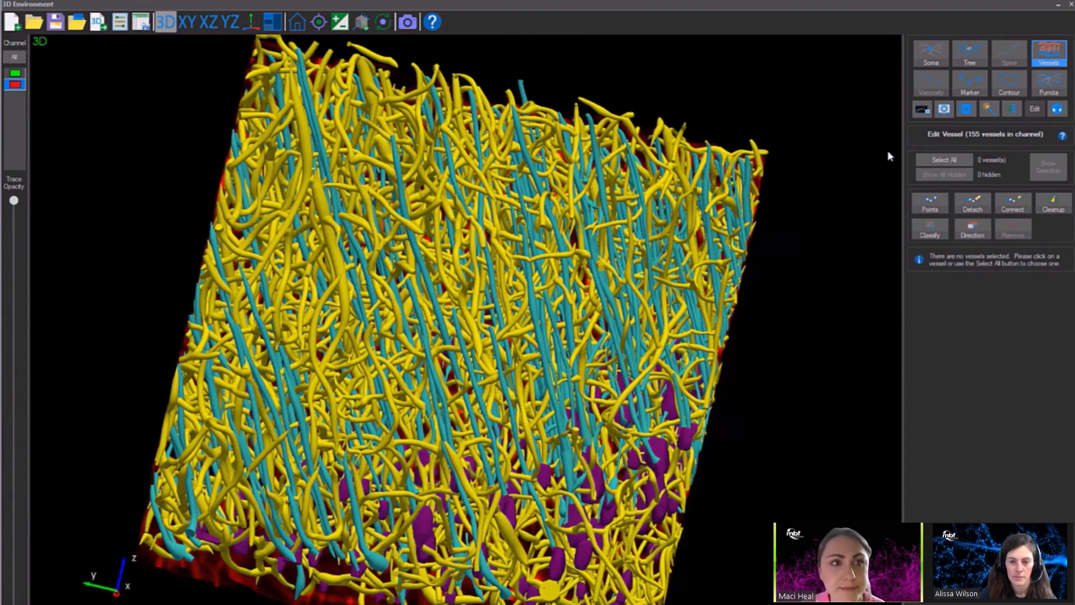
left_click(55, 24)
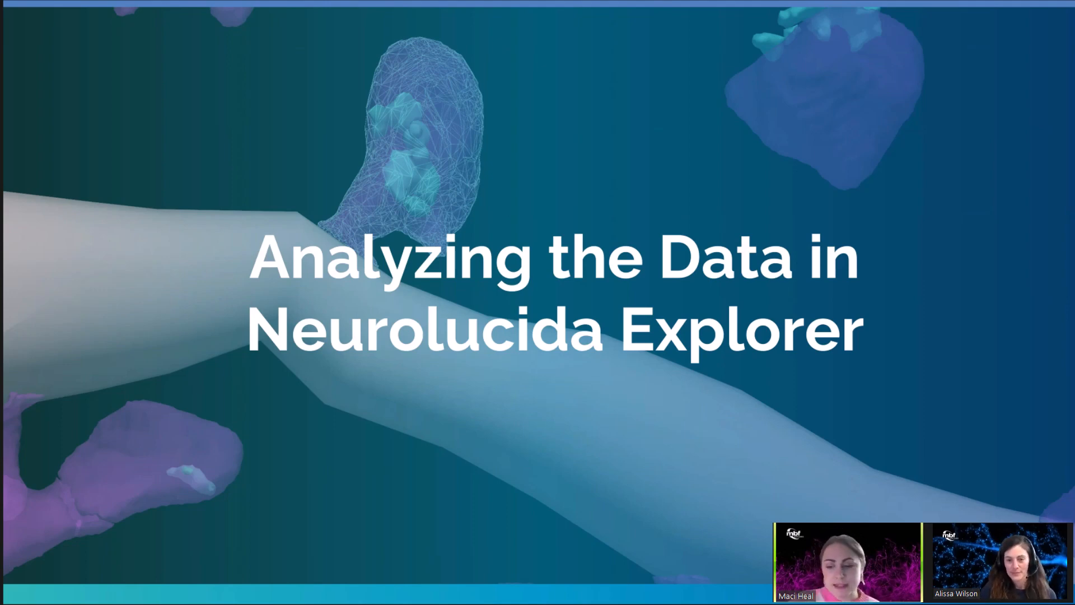
Switch to Neurolucida Explorer and show the list of traced structures for Webinar.xml.
key("alt+Tab")
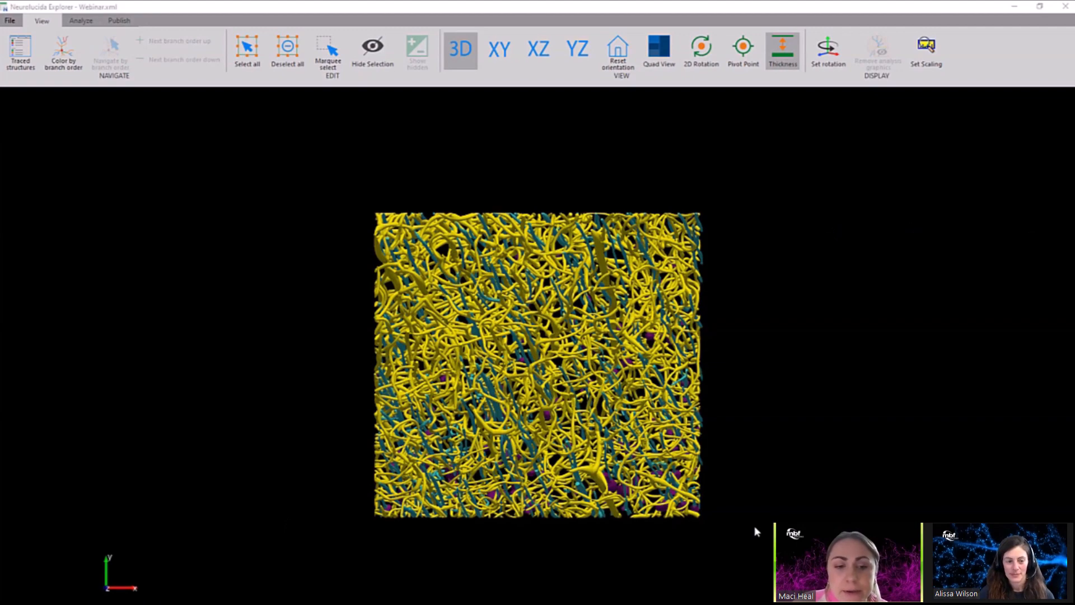
left_click_drag(754, 543, 699, 319)
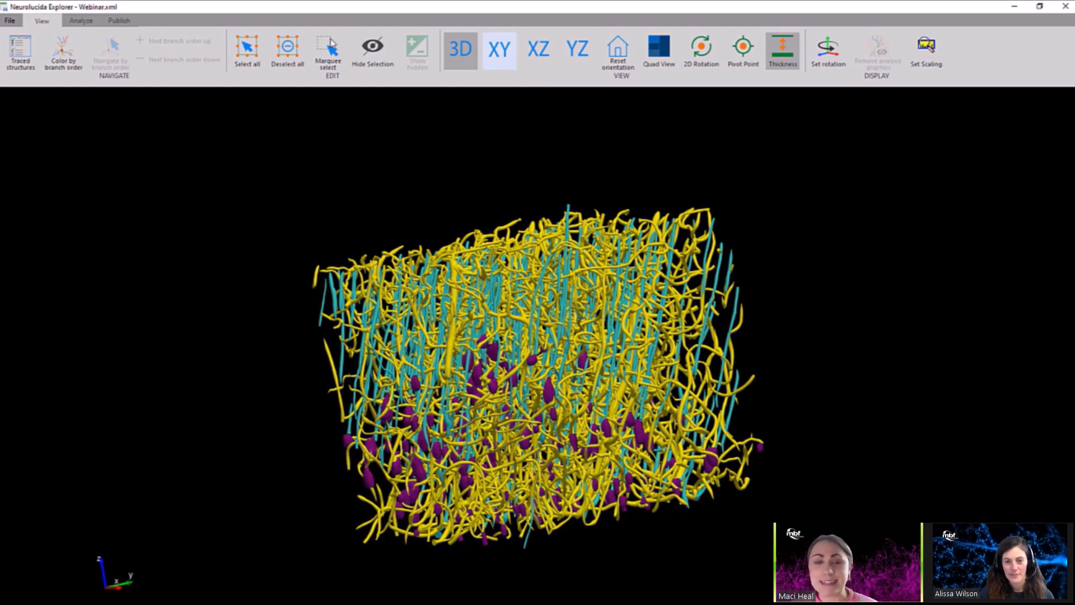
left_click(20, 52)
mouse_move(170, 147)
left_mouse_down()
mouse_move(173, 580)
mouse_move(170, 472)
mouse_move(200, 130)
left_mouse_up()
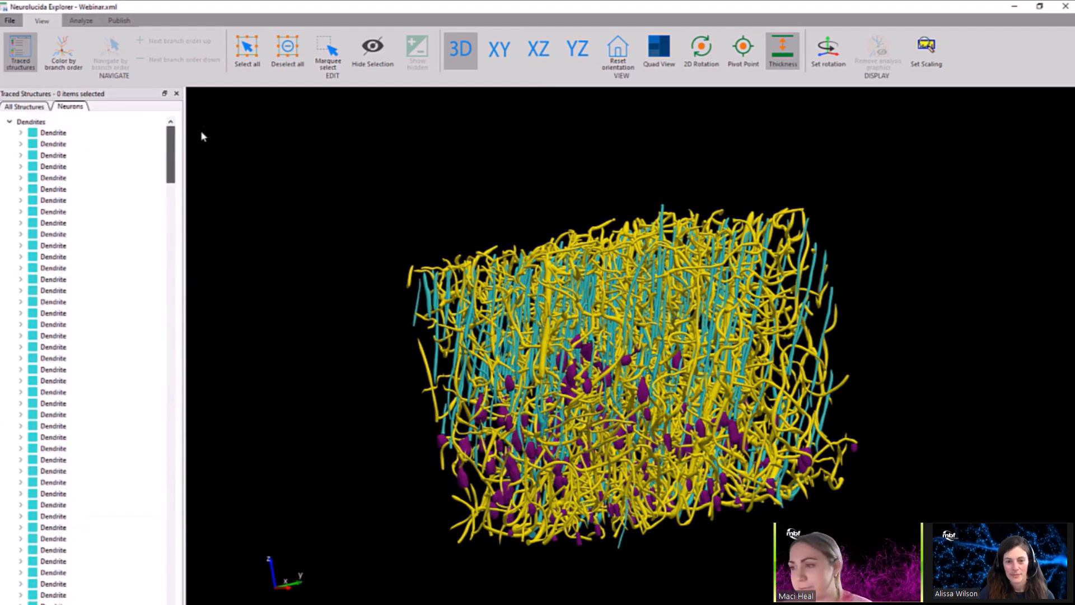
Collapse the groups in the list of all structures and select all the Directed Networks.
left_click(30, 107)
left_click(9, 123)
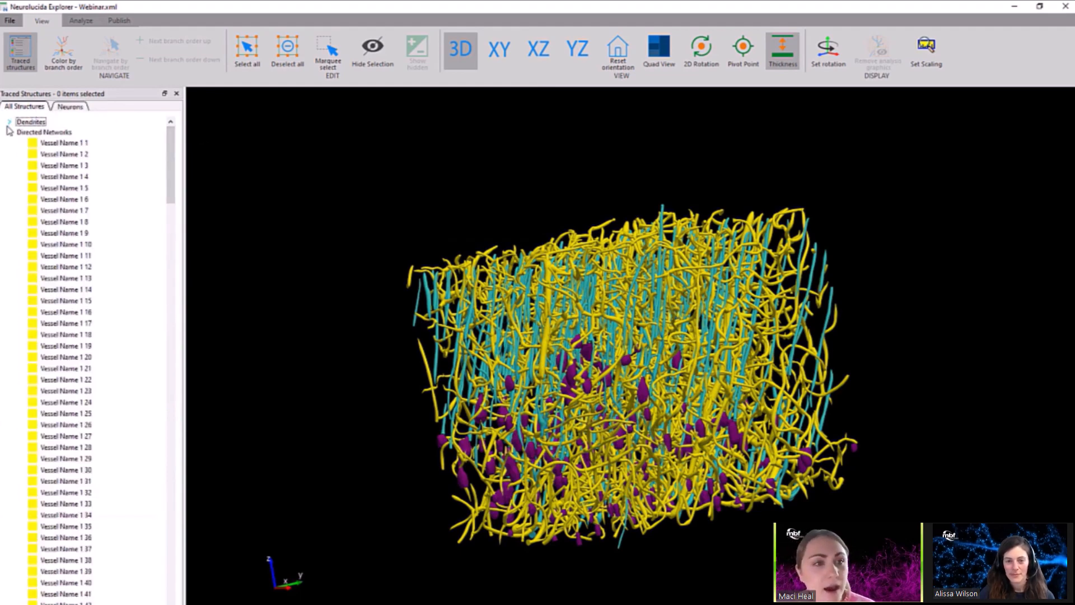
left_click(8, 132)
left_click(9, 142)
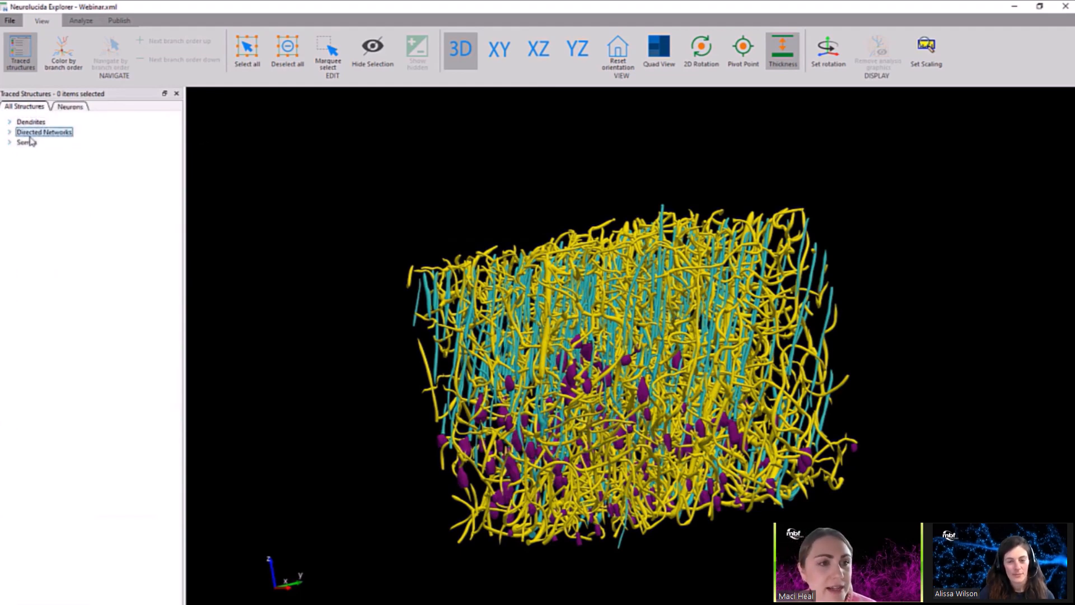
Open the network analysis for the selected vessels and review its anastomoses, contiguous segments, binned segments, segment details and nodes options.
left_click(80, 21)
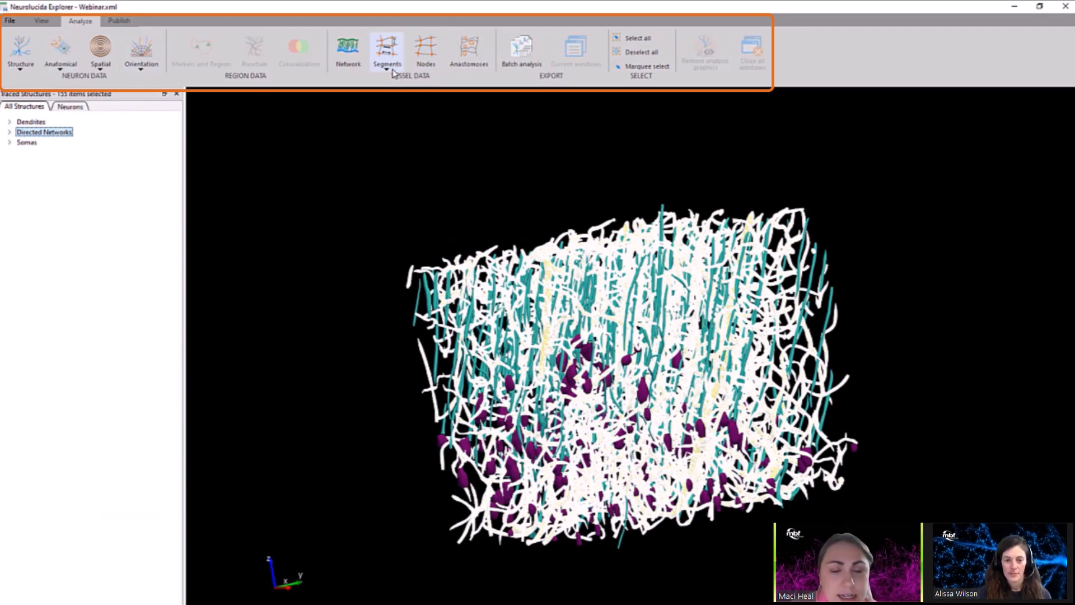
left_click(350, 53)
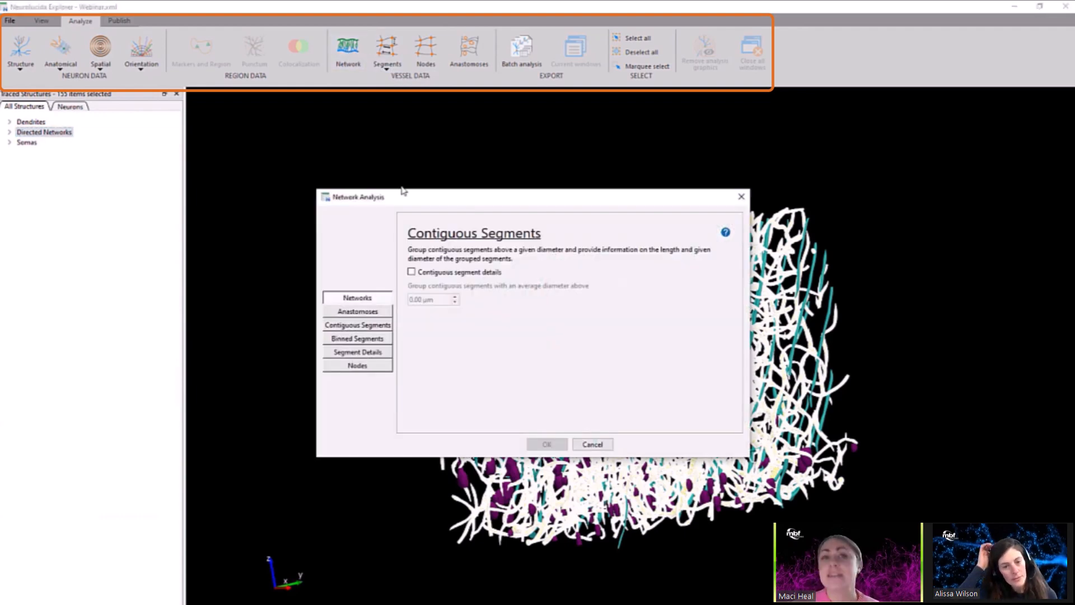
left_click(371, 314)
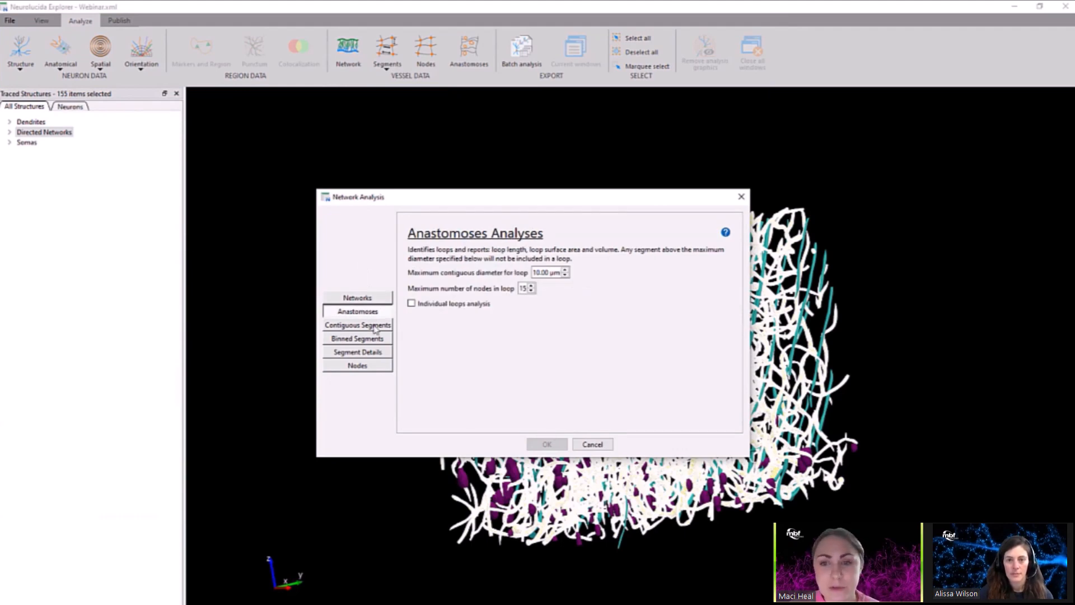
left_click(375, 328)
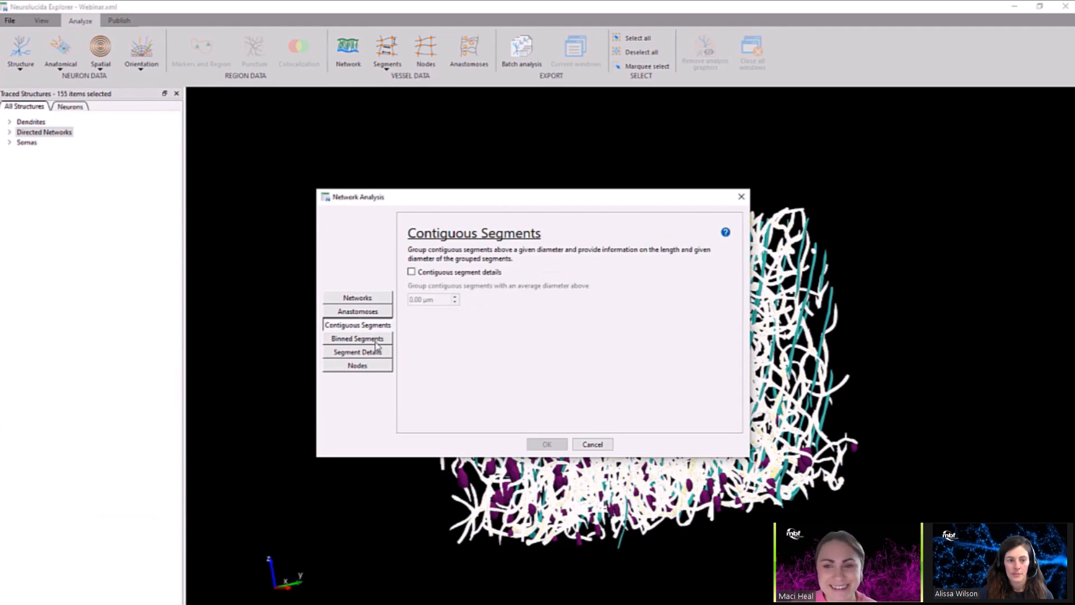
left_click(376, 344)
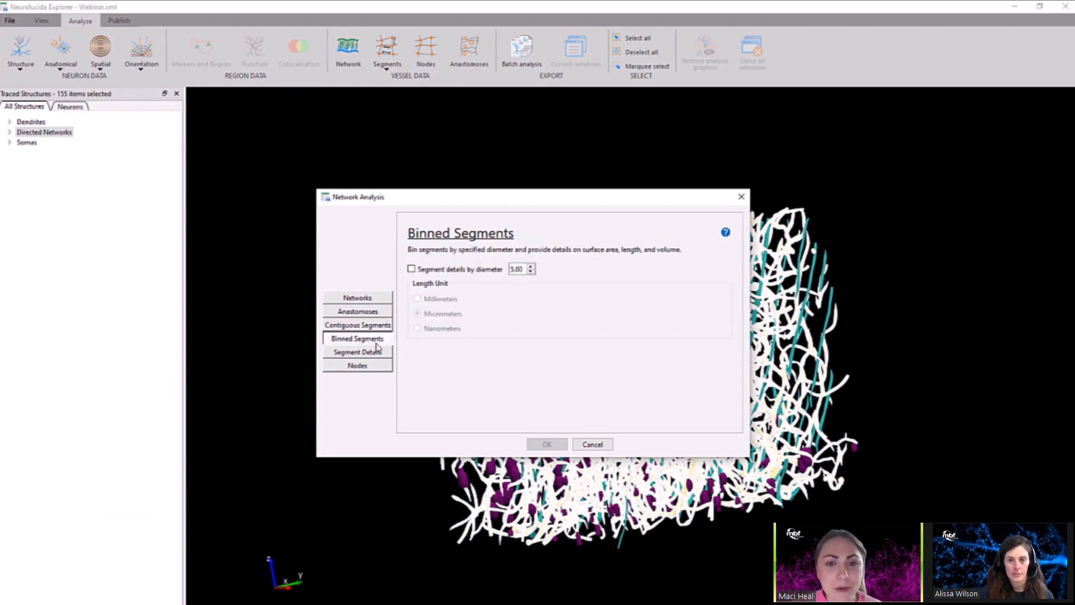
left_click(379, 355)
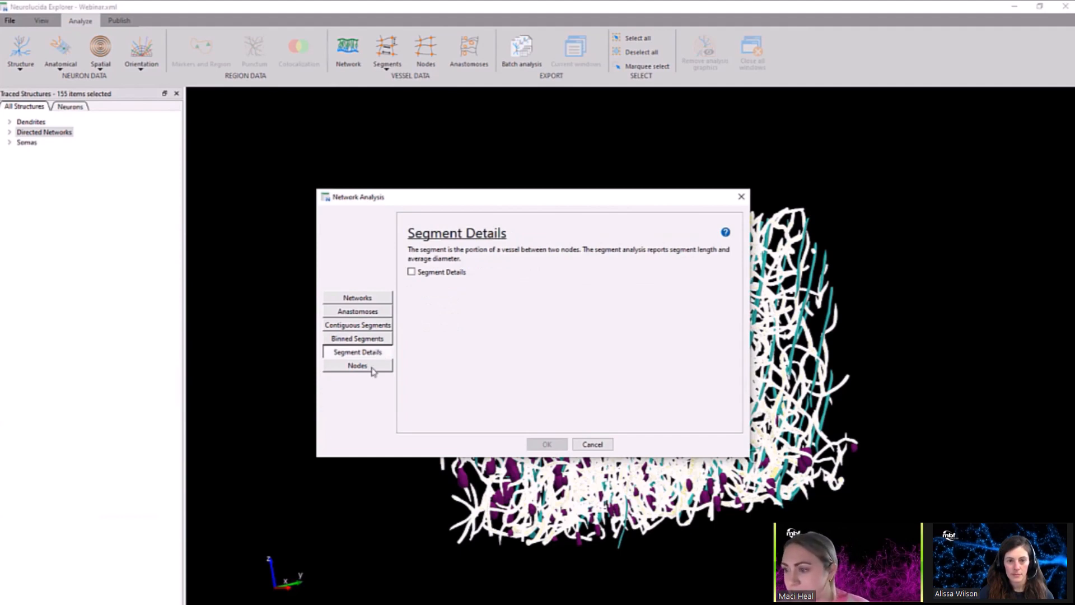
left_click(373, 369)
left_click(378, 354)
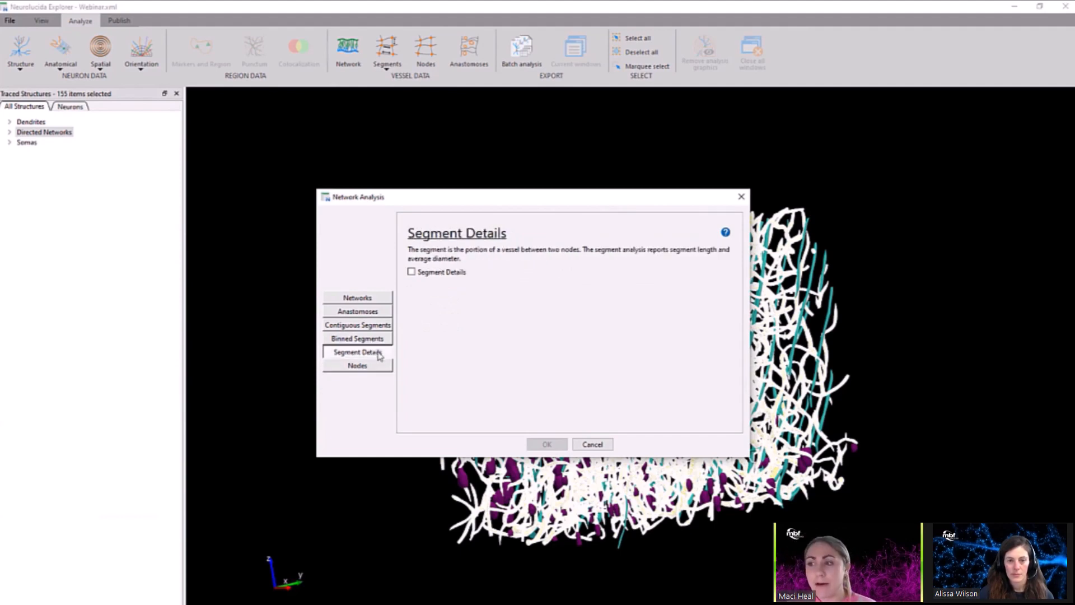
left_click(373, 369)
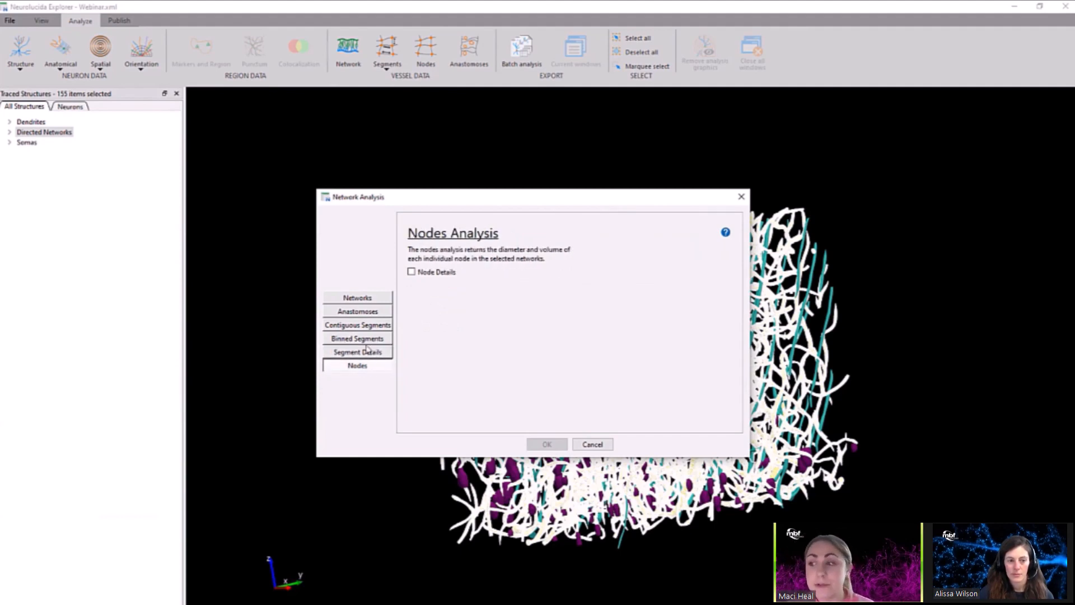
Run the network analysis with individual loops analysis and segment details binned by a diameter of 2 in micrometers.
left_click(368, 314)
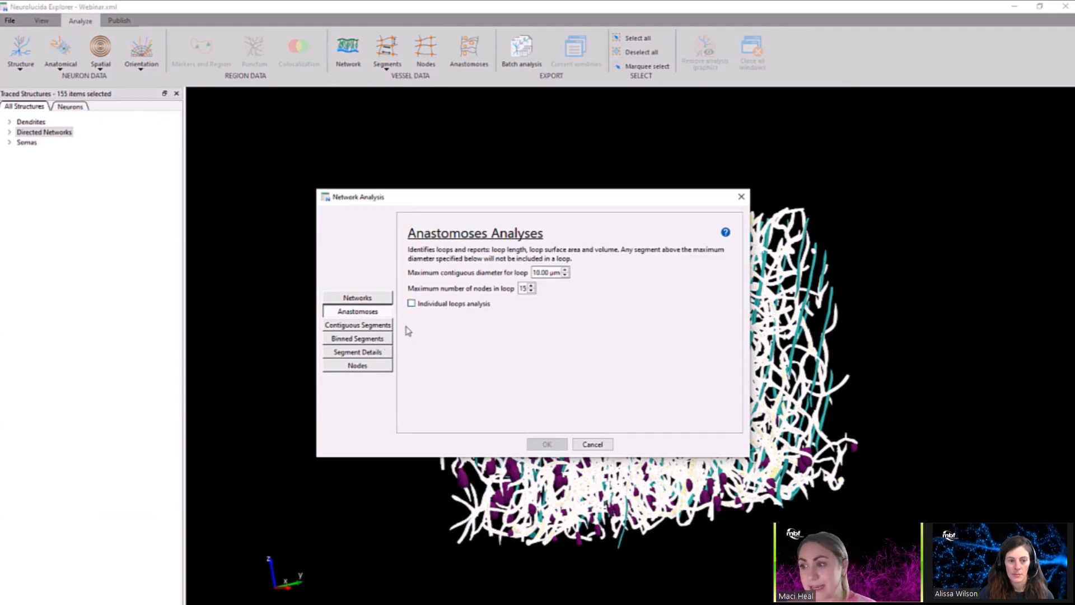
left_click(411, 303)
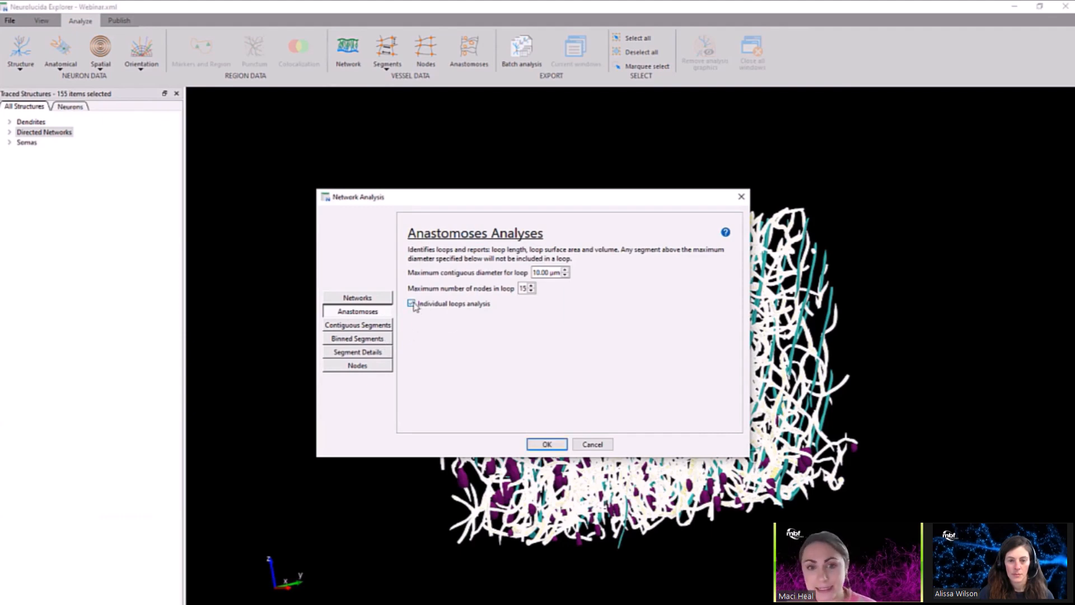
left_click(365, 339)
left_click(411, 269)
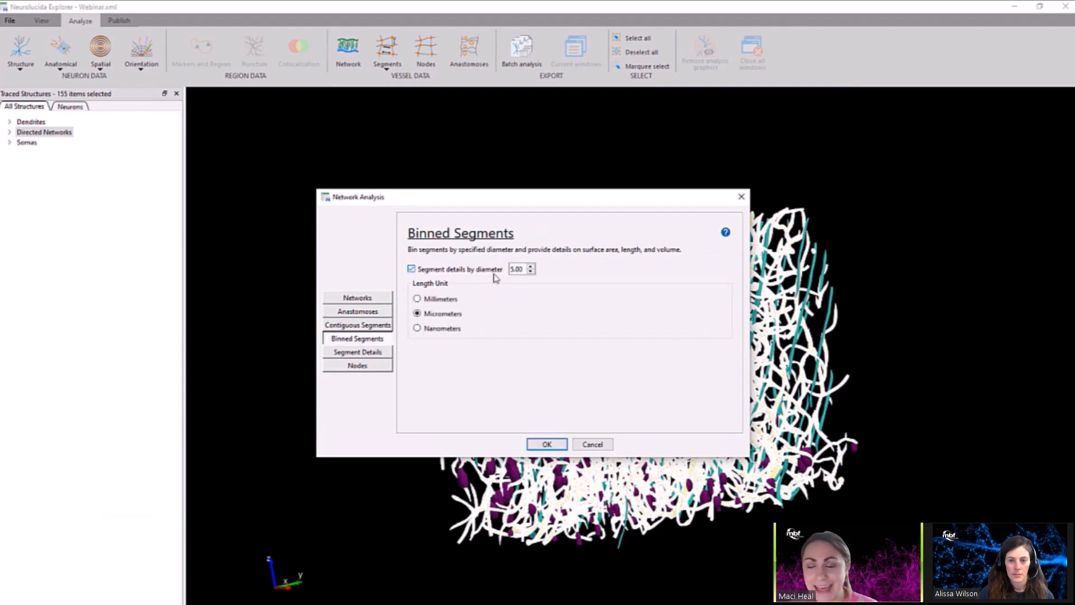
left_click_drag(523, 269, 497, 266)
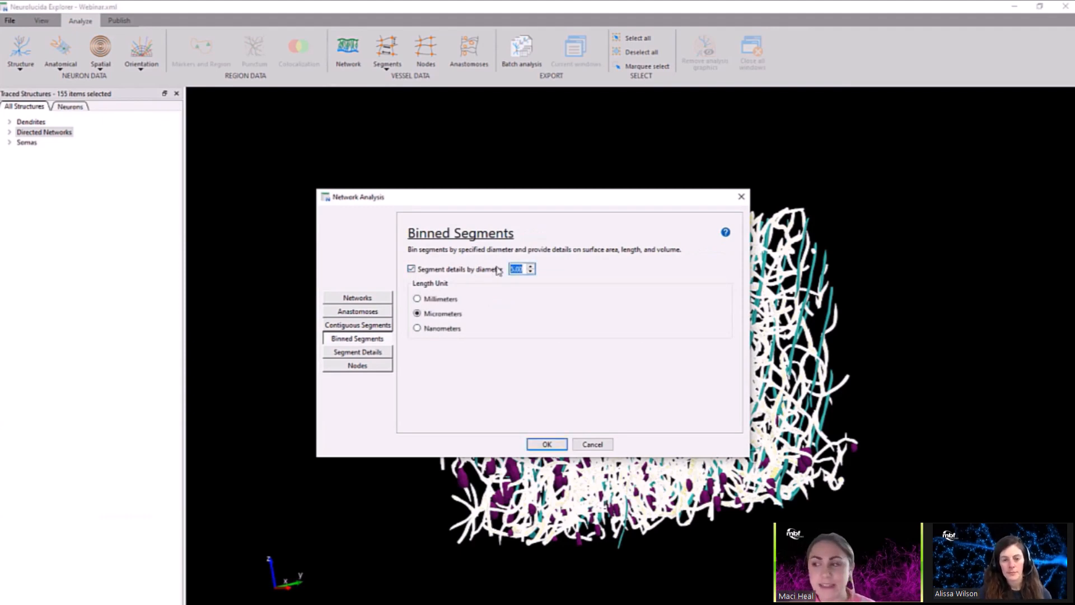
type("2")
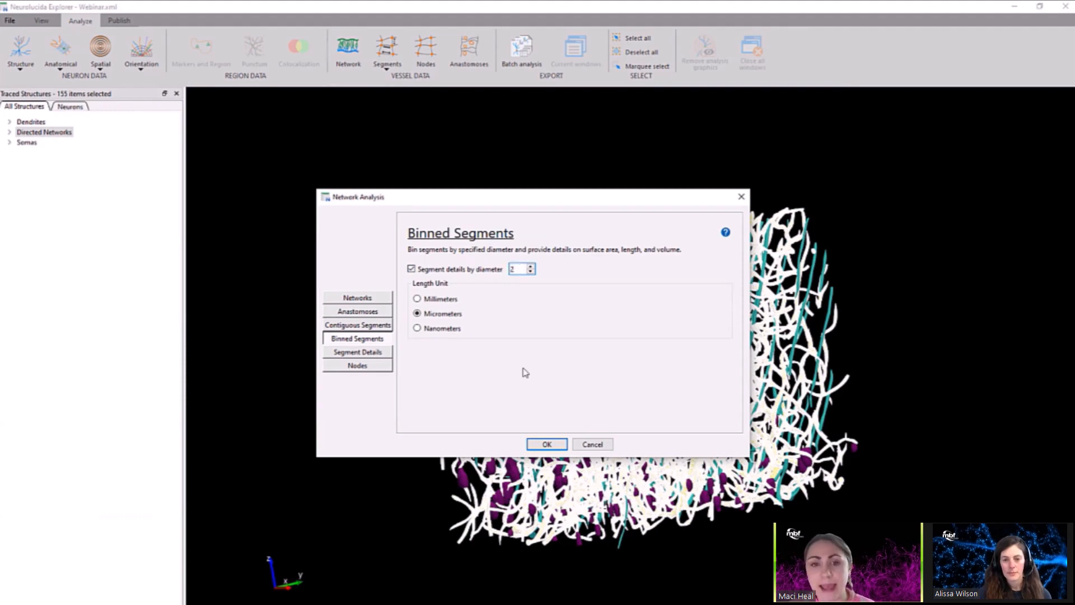
left_click(546, 444)
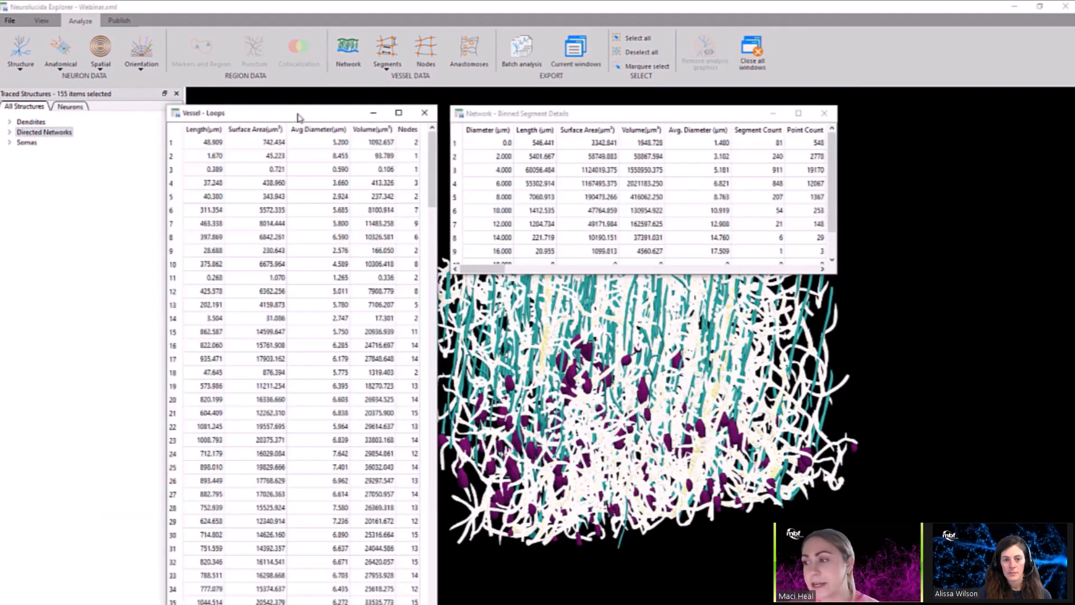
Move the Binned Segment Details table and the 3D model so that the tables no longer cover the traced vessels.
mouse_move(439, 169)
left_mouse_down()
mouse_move(472, 169)
mouse_move(440, 169)
left_mouse_up()
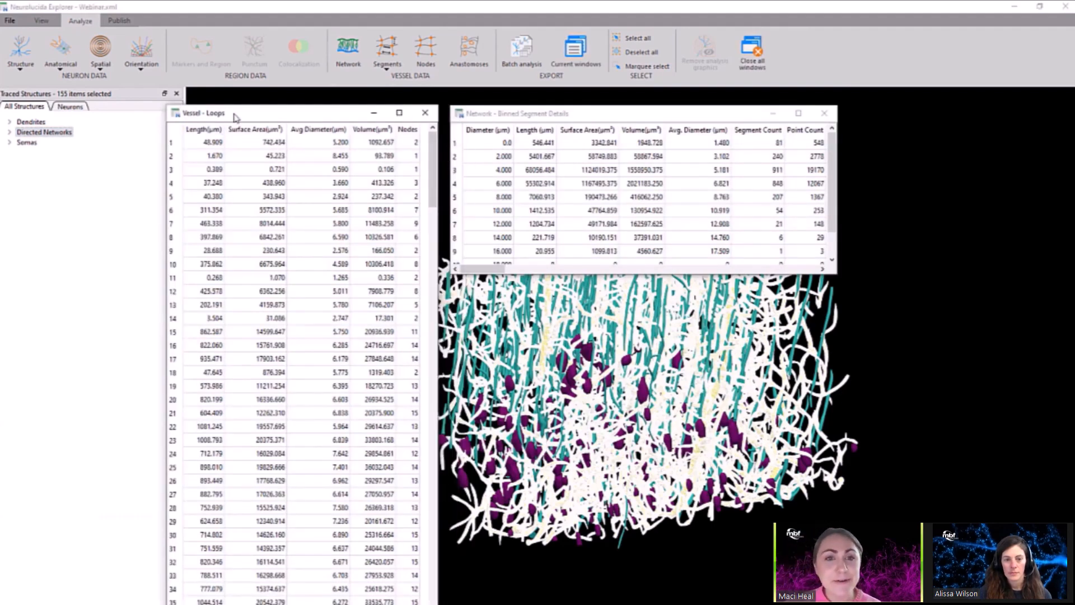
left_click(507, 115)
left_click_drag(505, 91, 509, 51)
middle_click_drag(896, 309, 944, 321)
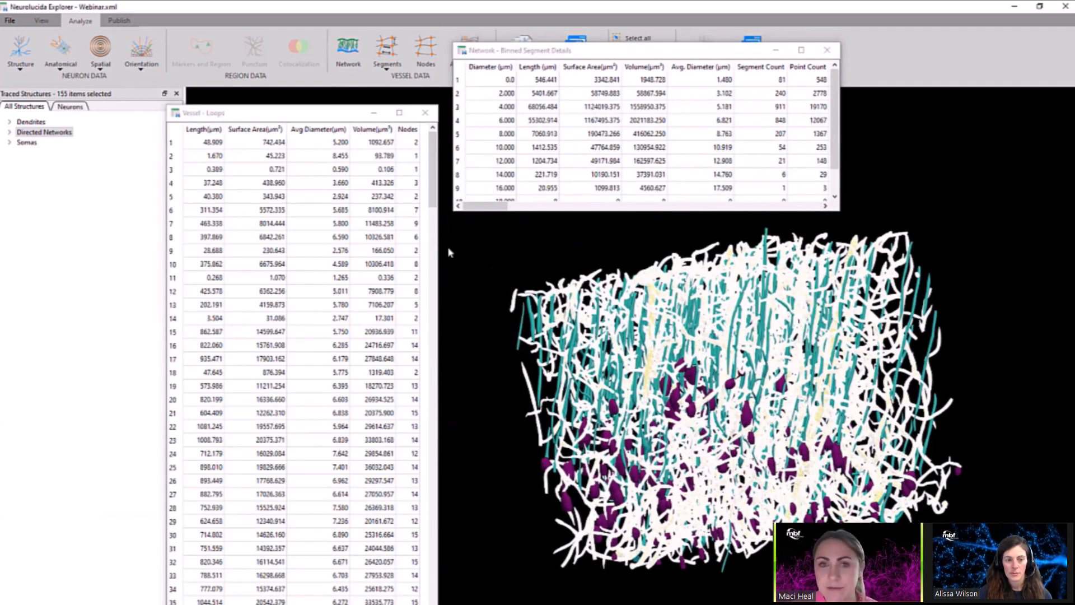
Highlight vessel loops 6, 15 and 21 one after another in the 3D model from the Loops table.
left_click(207, 214)
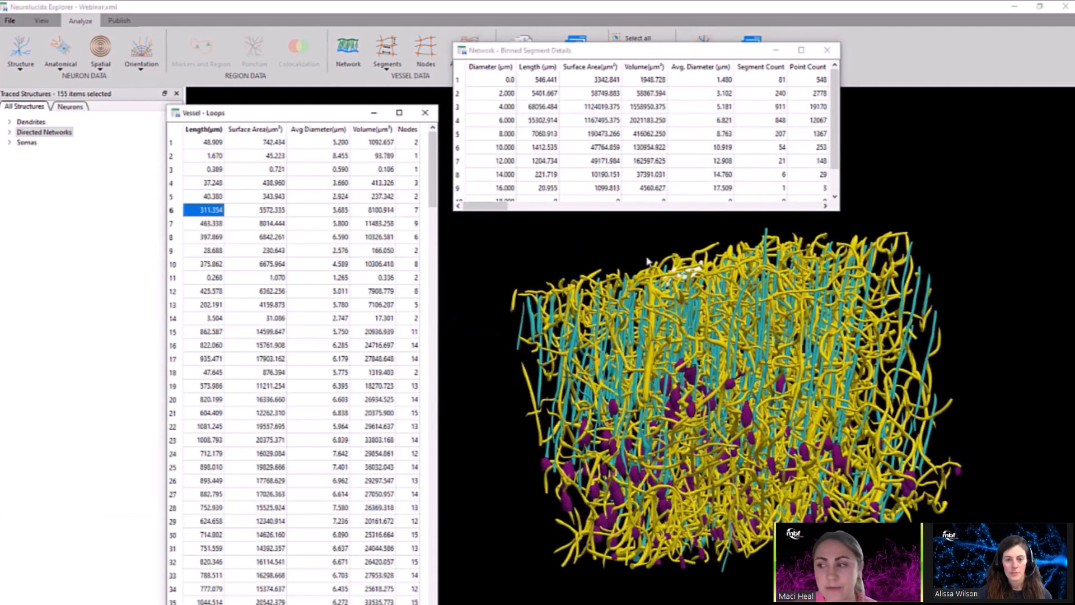
left_click_drag(647, 258, 692, 363)
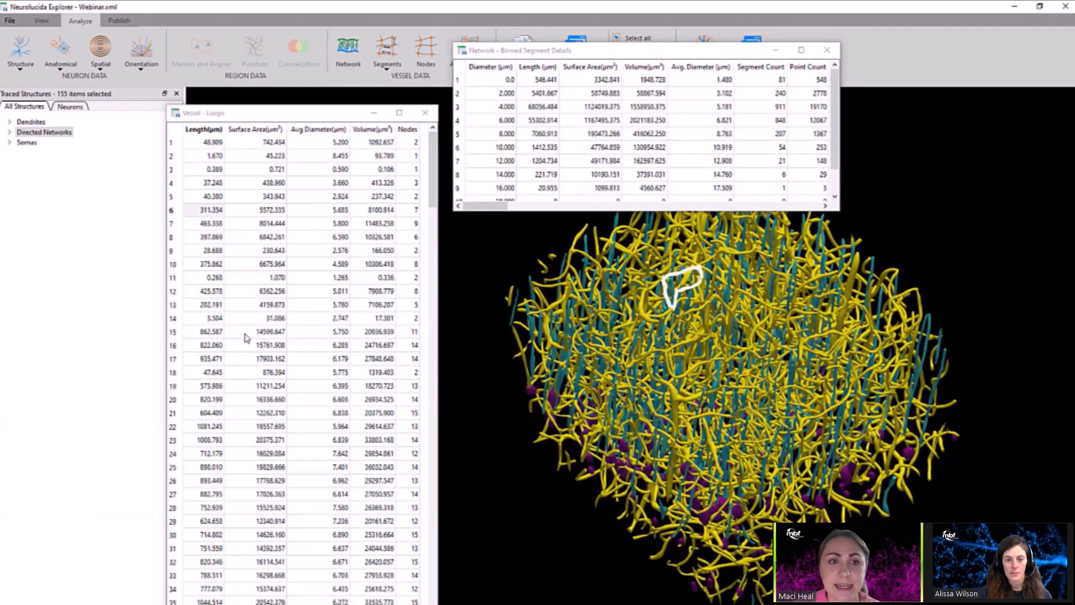
left_click(252, 332)
left_click(598, 341)
mouse_move(598, 342)
left_mouse_down()
mouse_move(542, 244)
mouse_move(563, 308)
mouse_move(594, 339)
left_mouse_up()
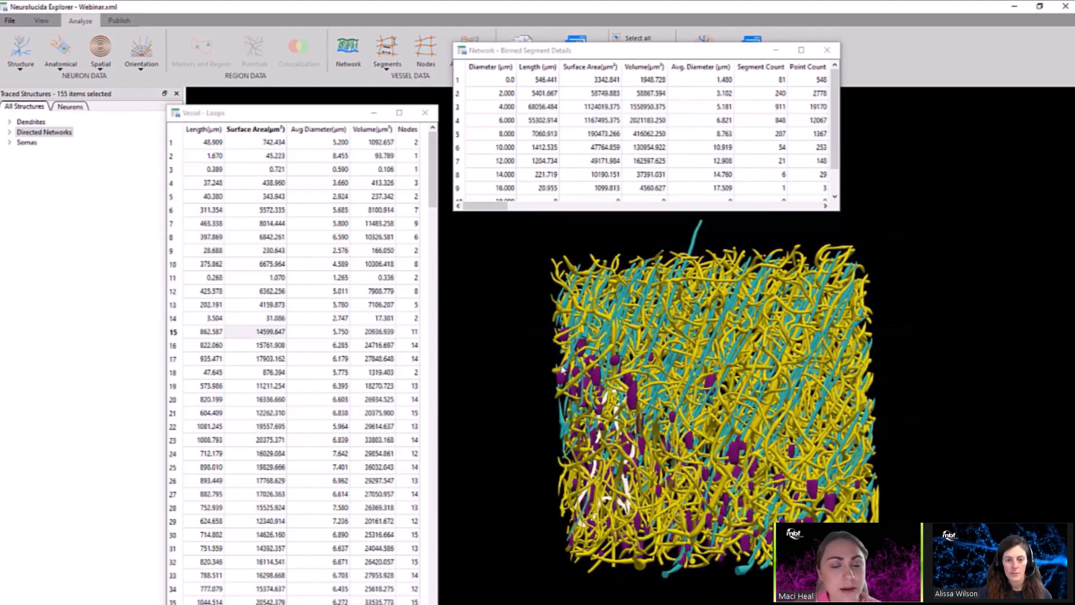
left_click(204, 412)
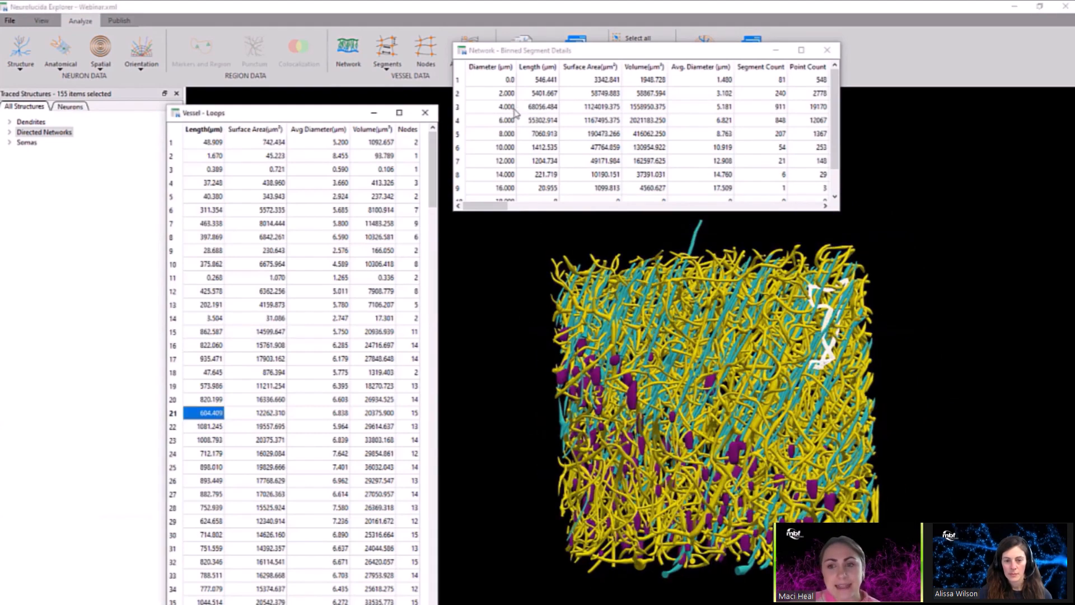
Sort the vessel loops by number of nodes in descending order and highlight the first three loops in turn.
right_click(412, 129)
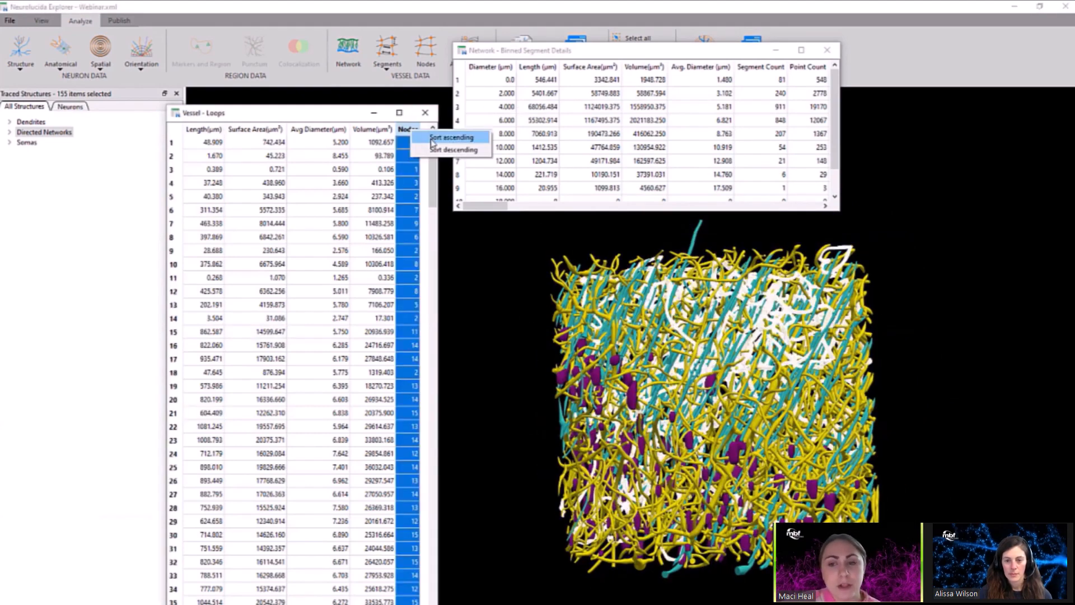
left_click(435, 149)
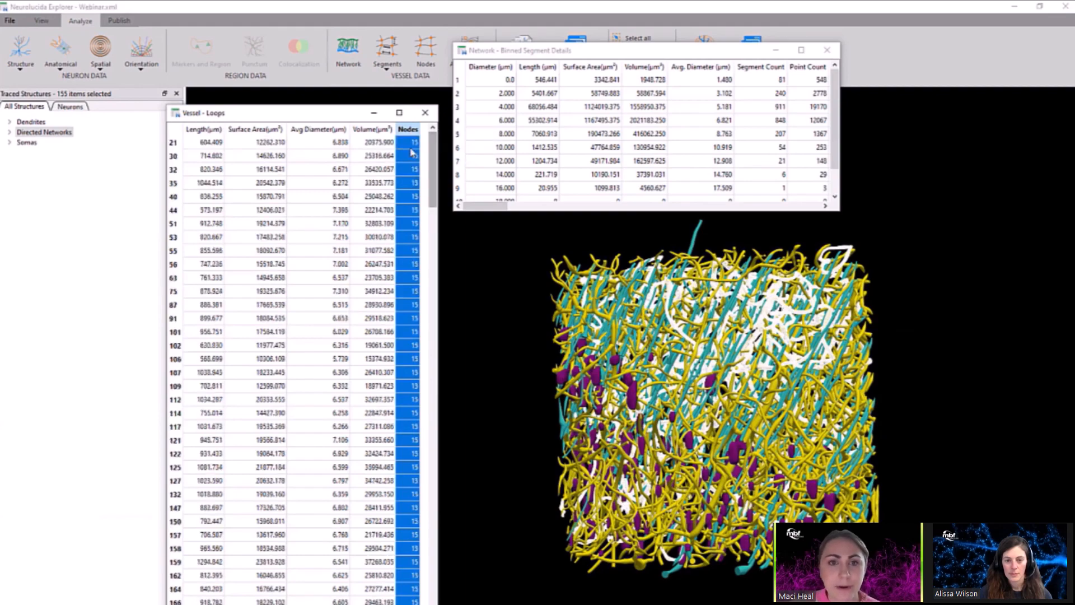
left_click(411, 148)
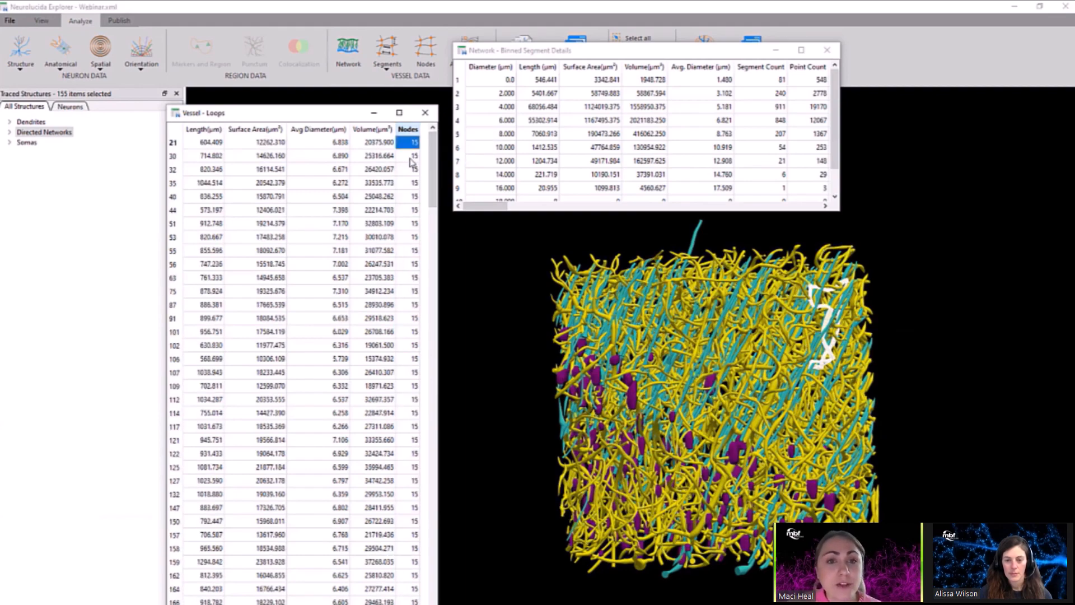
left_click(412, 159)
left_click(410, 173)
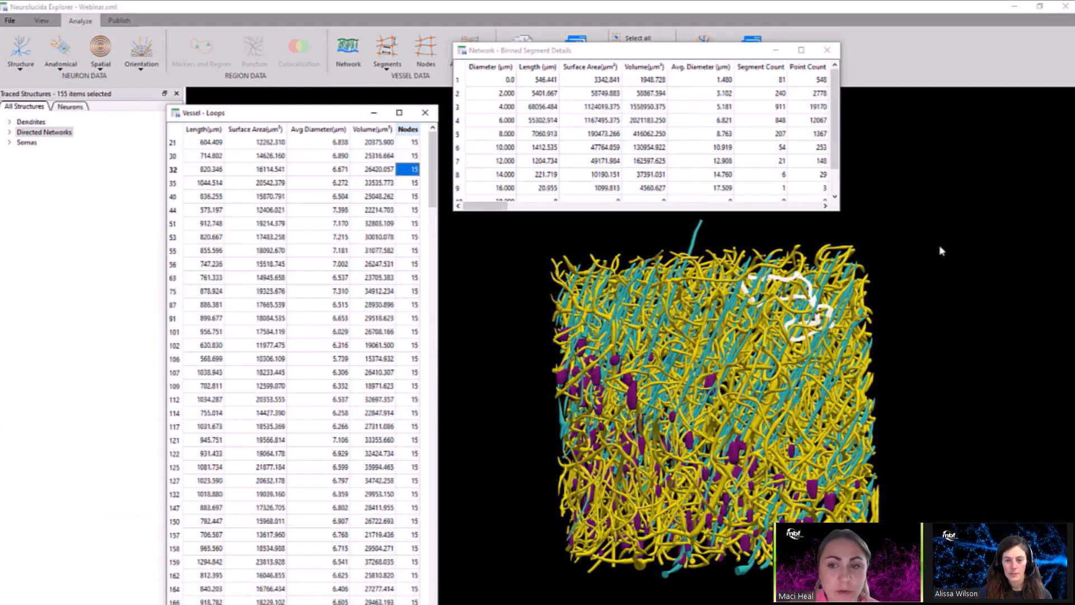
Highlight the vessel segments of the 2 µm and 4 µm diameter bins in turn in the 3D model.
left_click_drag(939, 245, 842, 350)
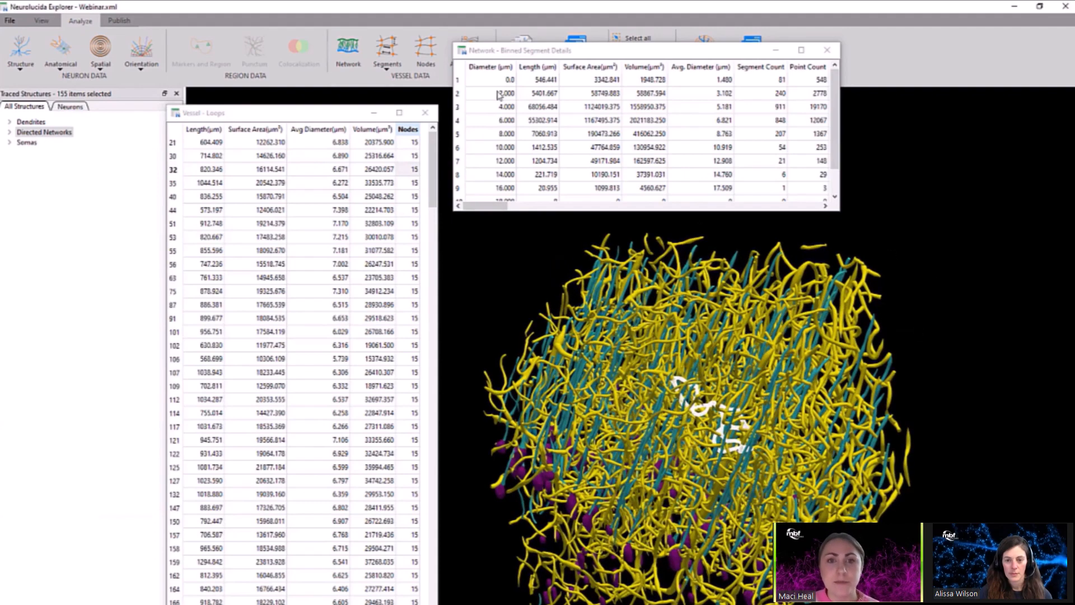
left_click(465, 92)
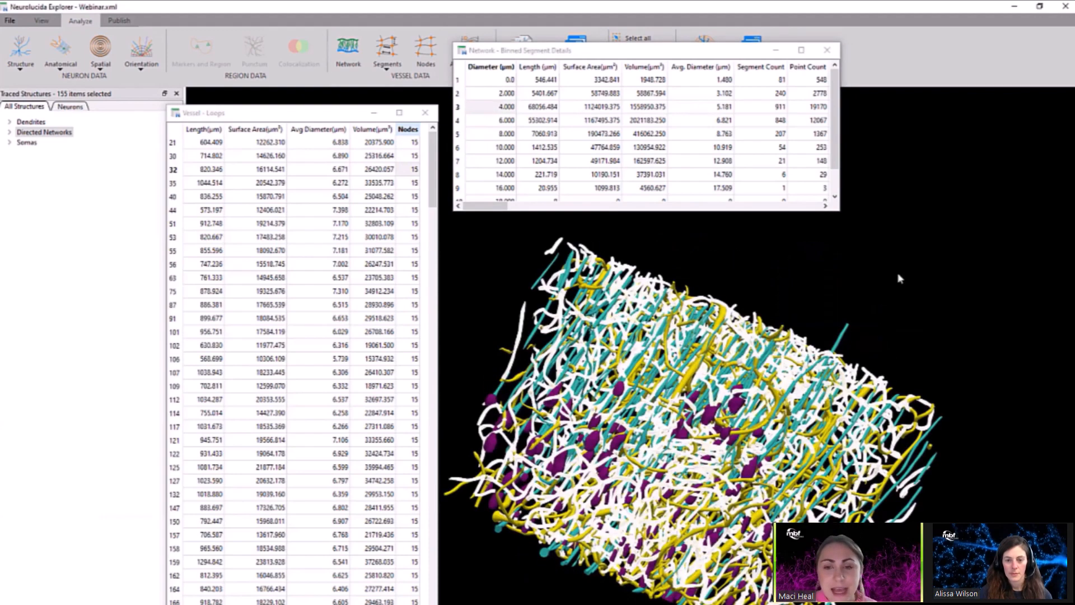
left_click_drag(899, 276, 644, 324)
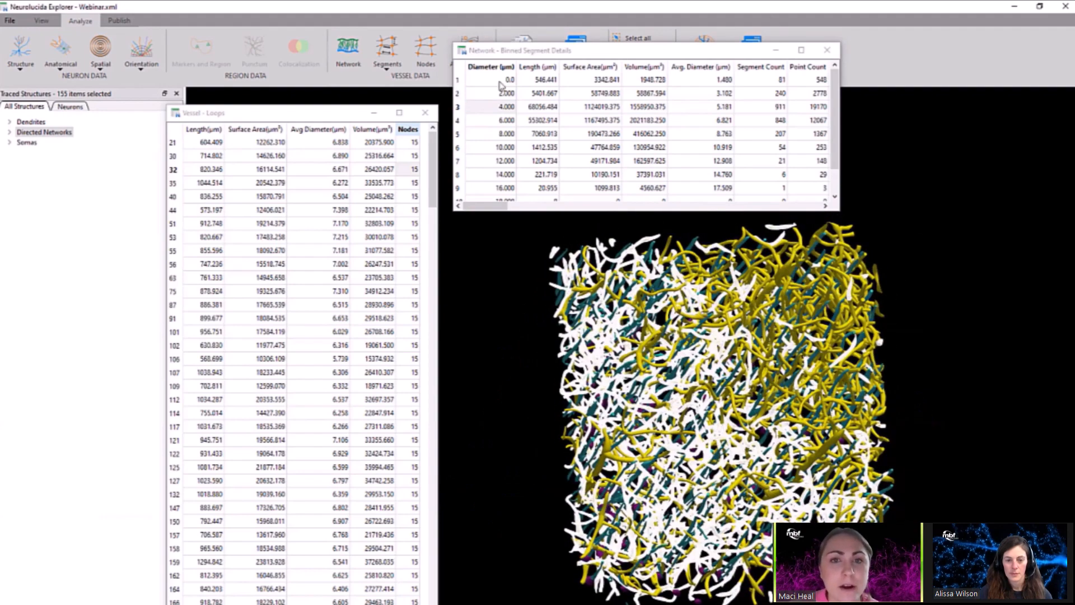
Close the Binned Segment Details and Loops tables and remove the analysis graphics from the 3D model.
left_click(827, 50)
left_click(425, 112)
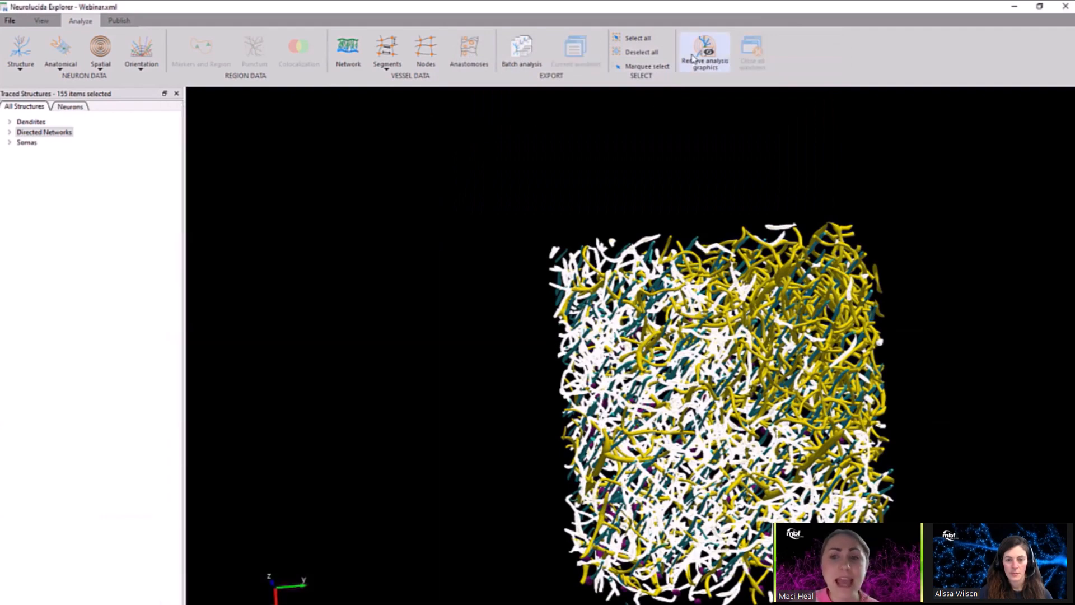
left_click(692, 58)
Select all dendrites and somas and open the Branched Structure Analysis for them.
left_click_drag(909, 343, 775, 259)
scroll(775, 260, "up", 2)
left_click(27, 143)
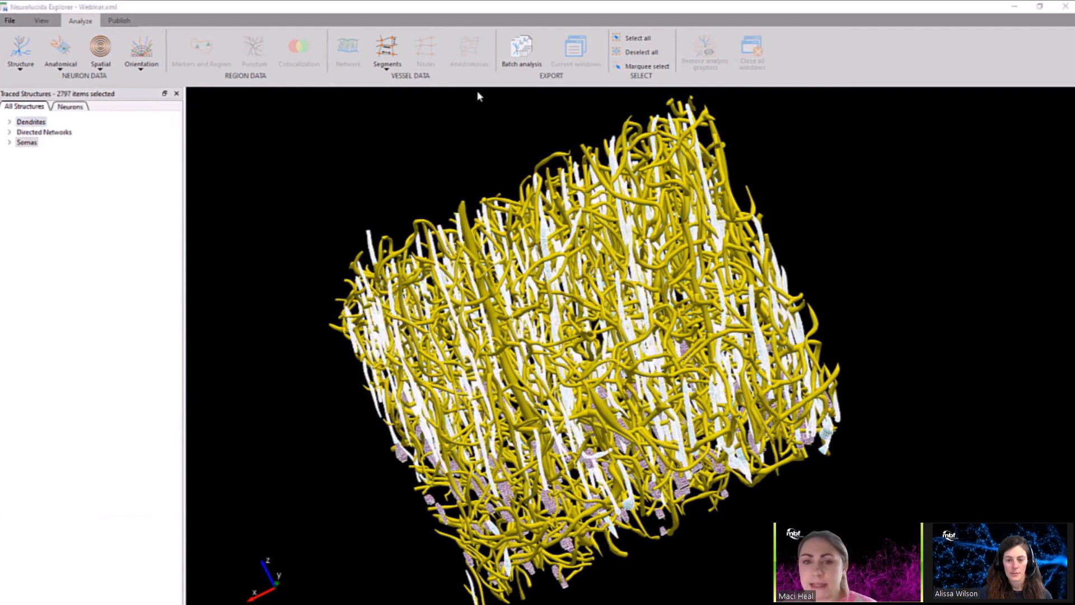
left_click(31, 68)
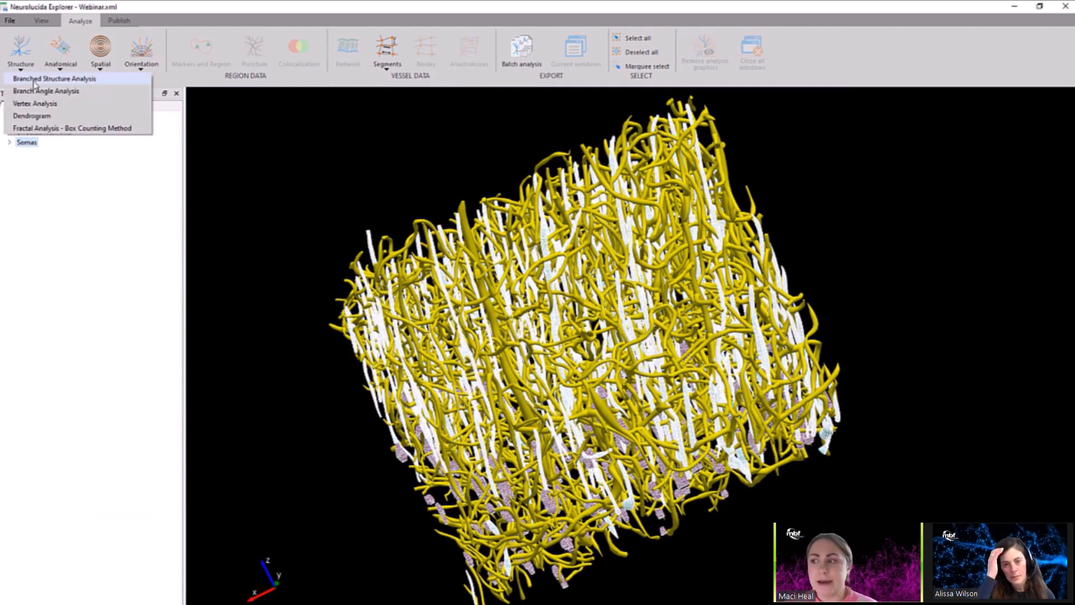
left_click(55, 79)
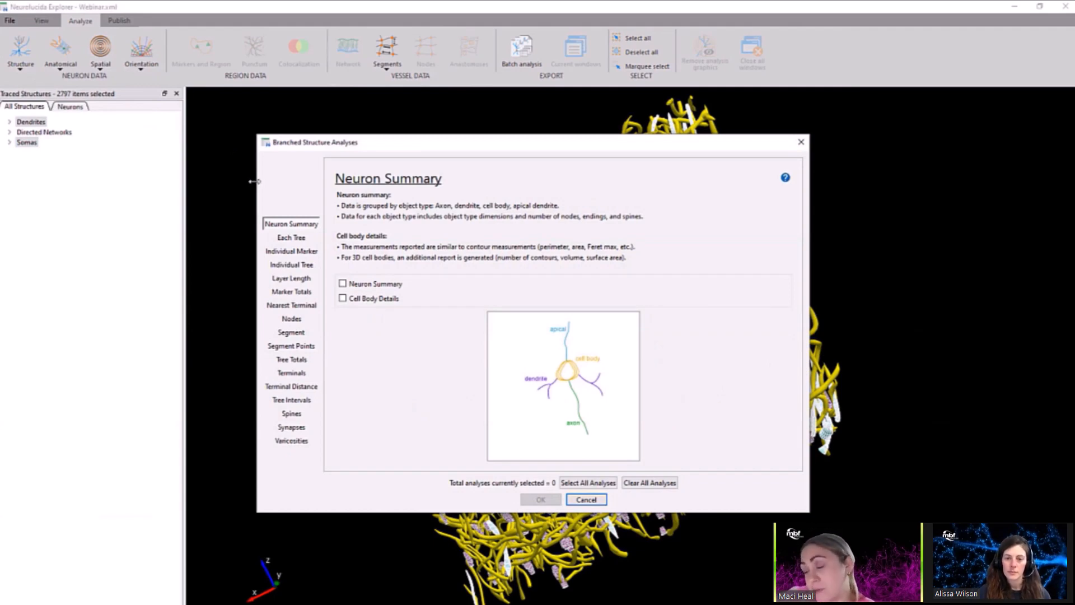
Look through the Each Tree, Segment and Tree Totals analyses, and run only the Neuron Summary analysis.
left_click(299, 240)
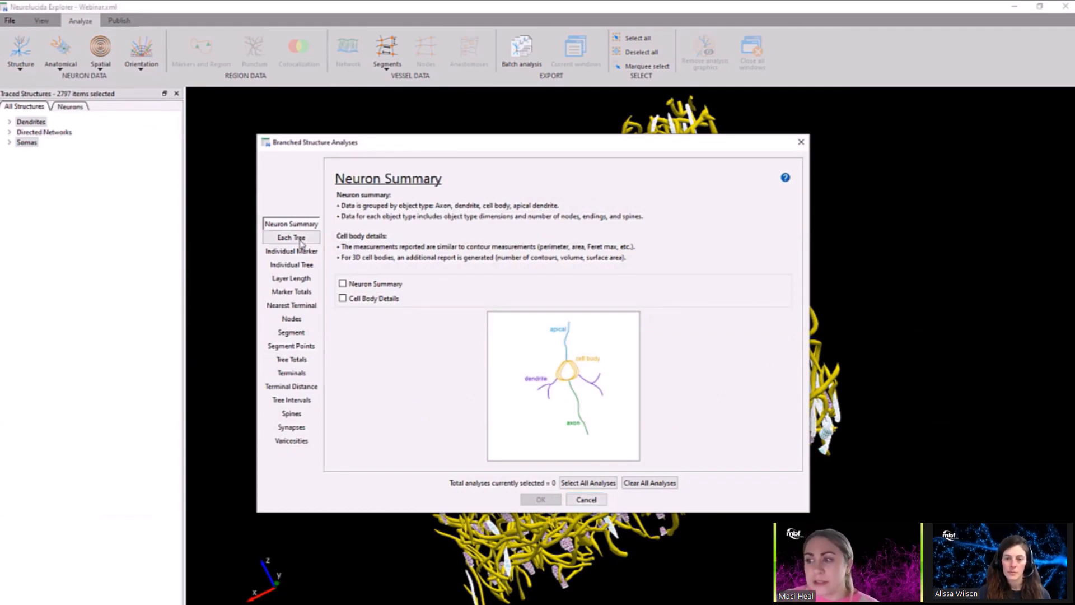
left_click(297, 336)
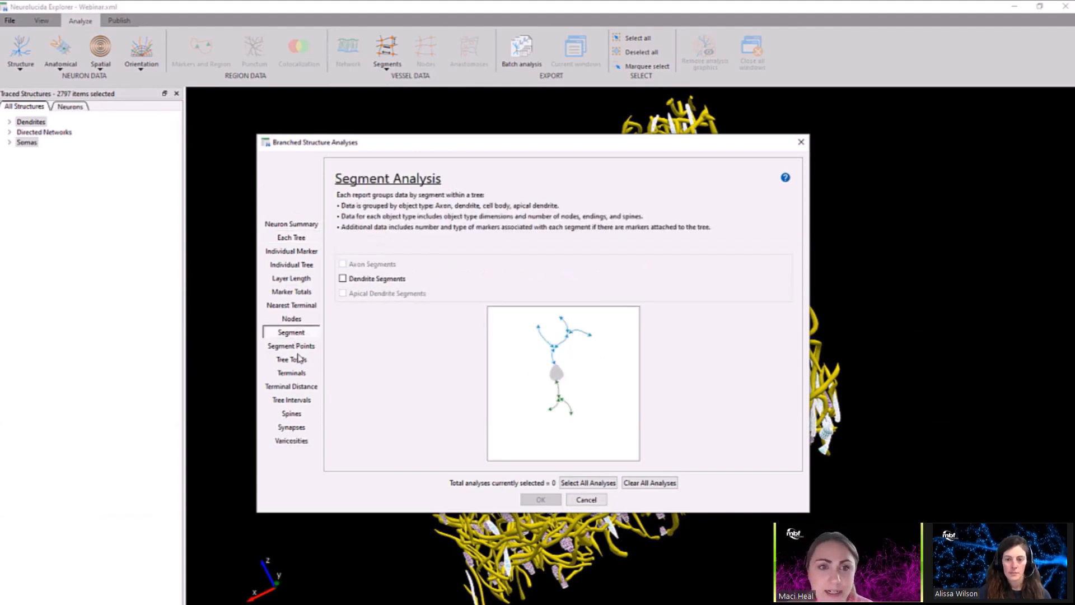
left_click(301, 362)
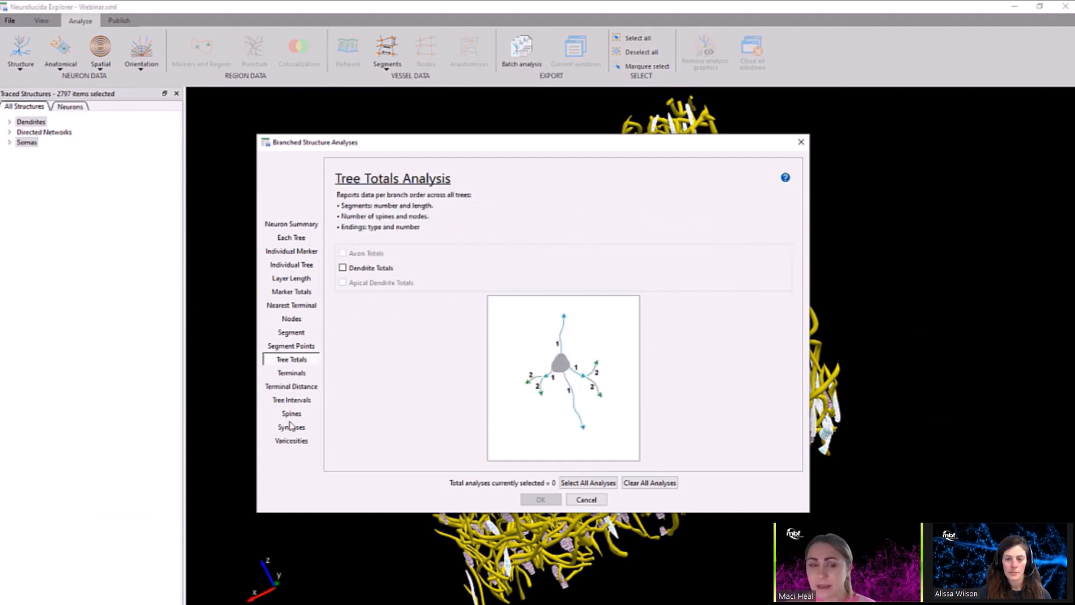
left_click(291, 226)
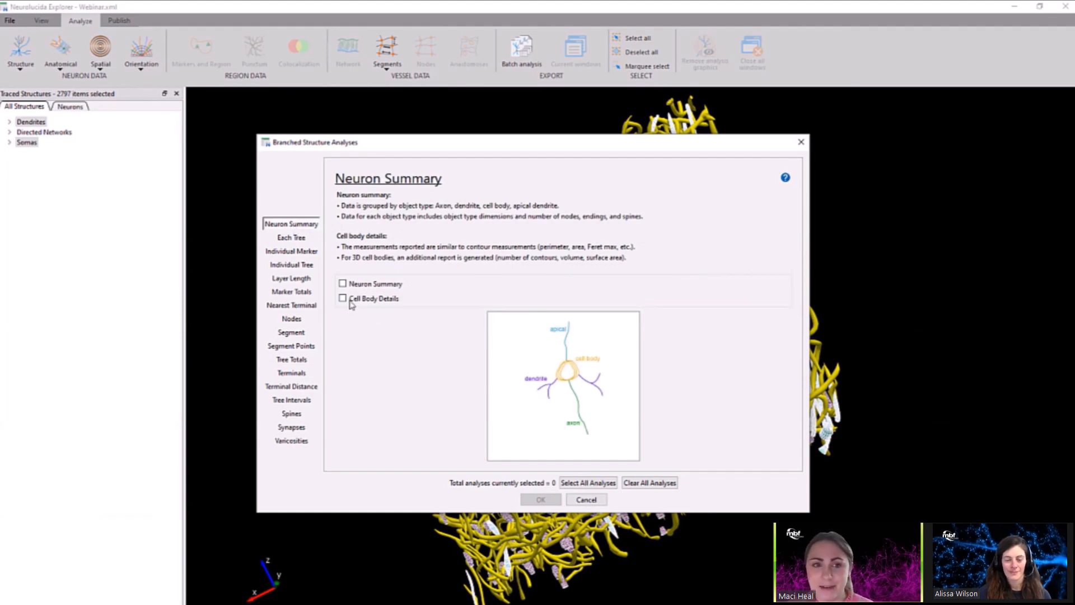
left_click(343, 284)
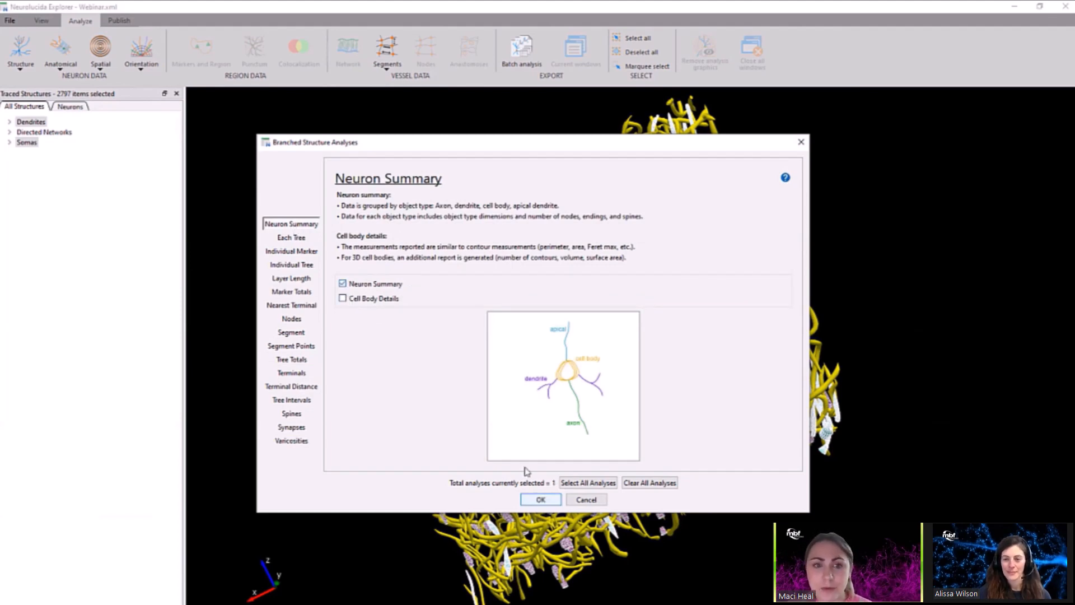
left_click(552, 503)
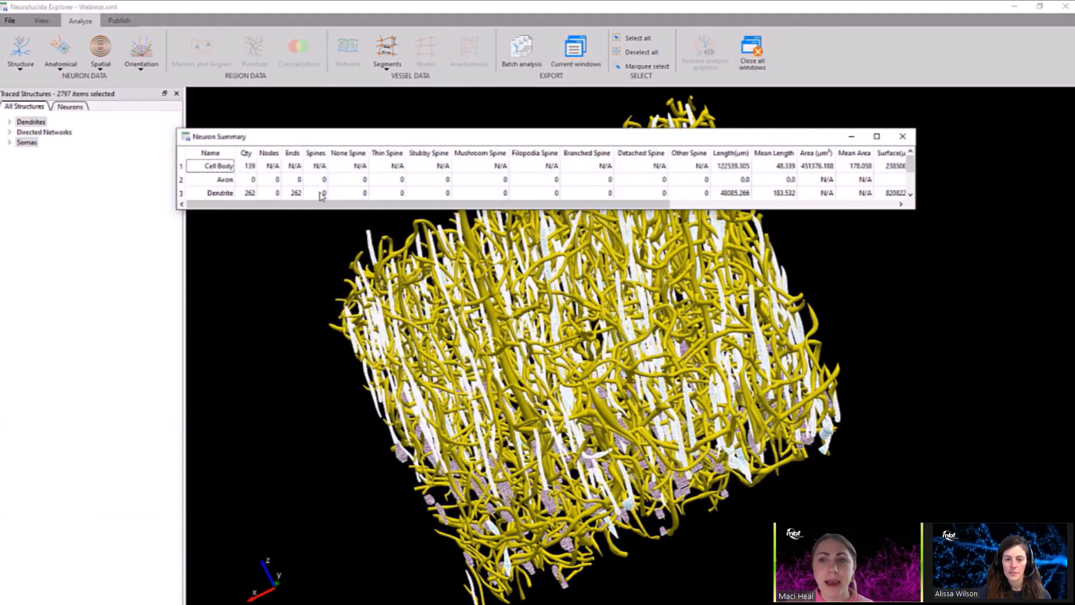
Read the Neuron Summary table across to its volume and complexity columns and close it.
left_click_drag(321, 207, 554, 207)
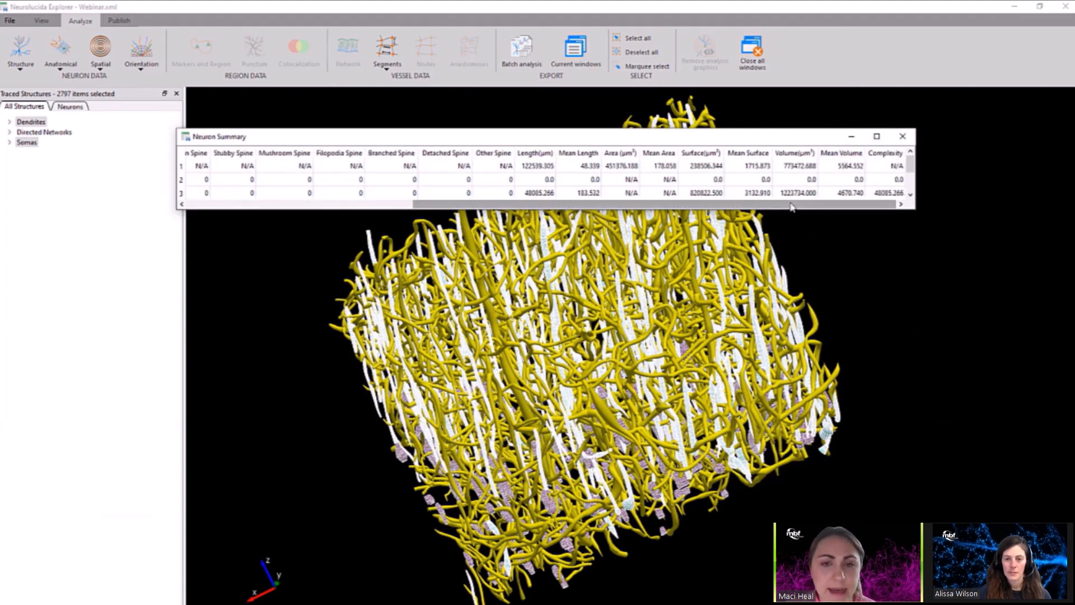
scroll(791, 207, "left", 6)
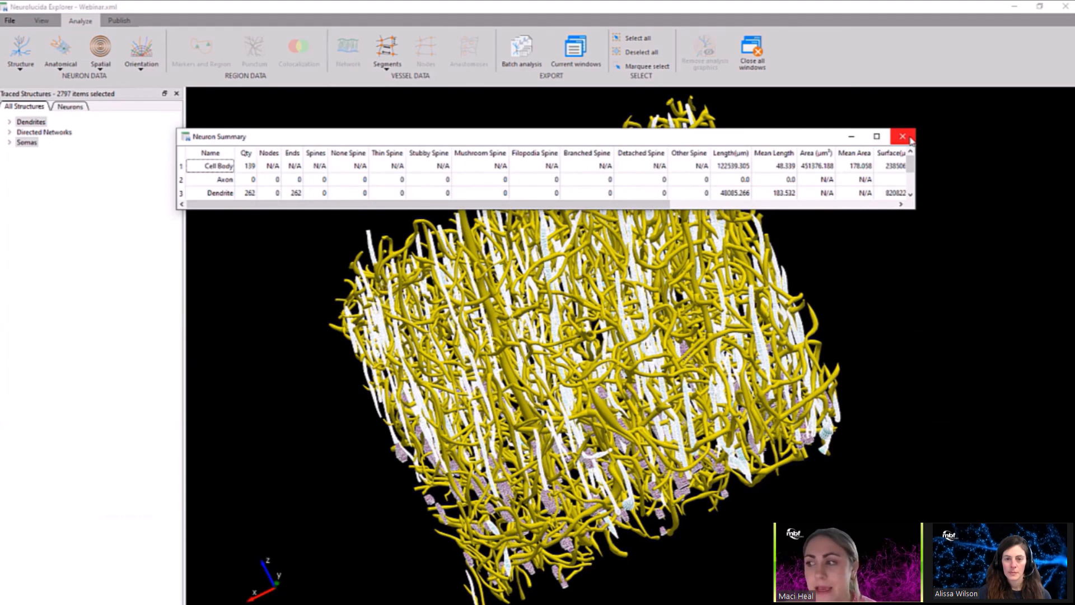
left_click(902, 136)
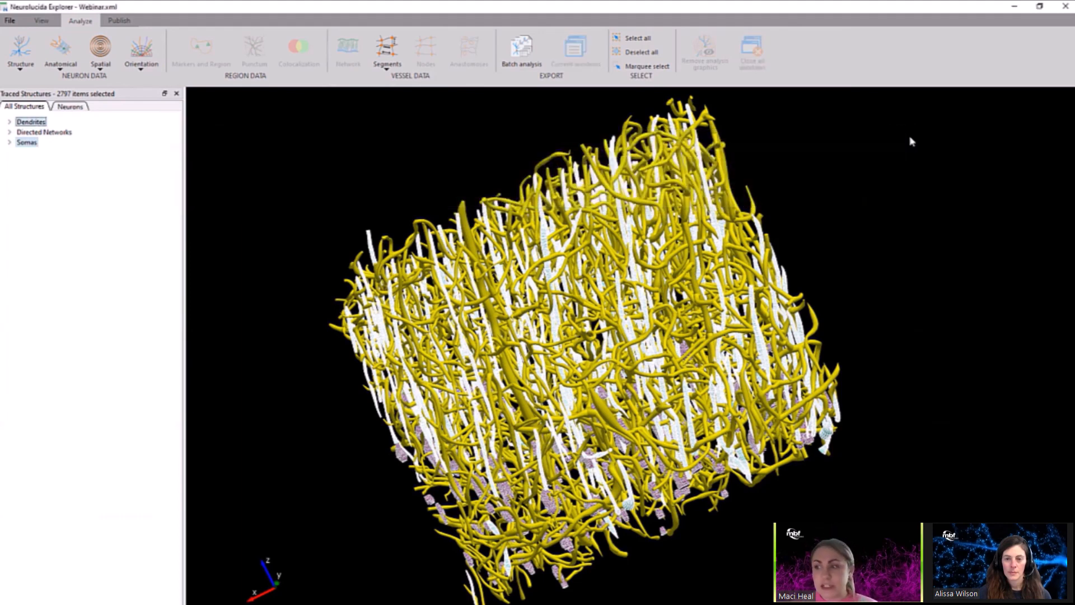
Display a polar histogram for all available branched structures without the fan-in transform, and close it after viewing.
left_click(149, 67)
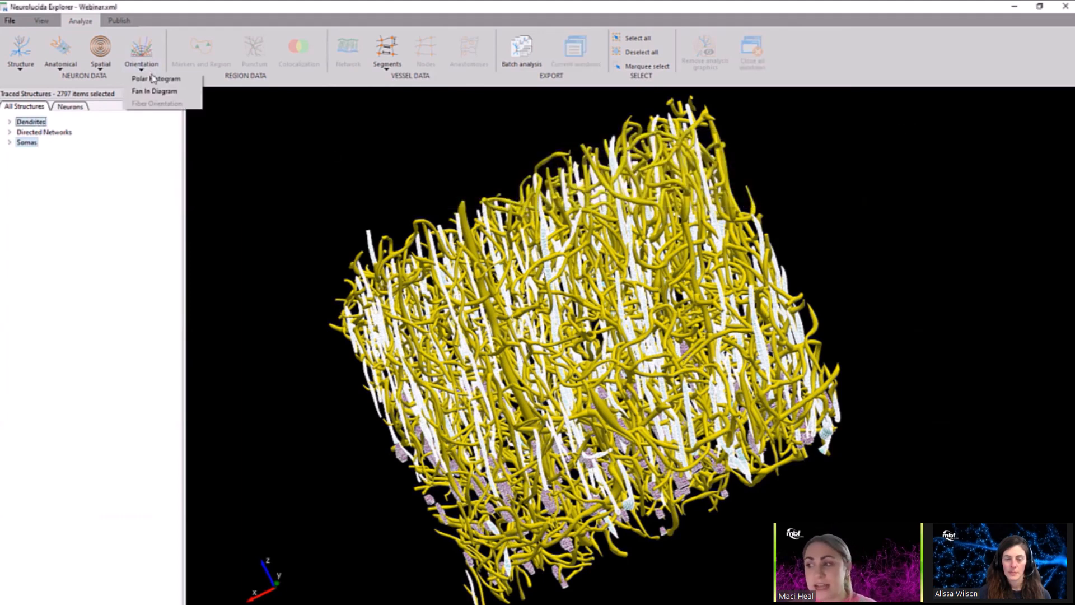
left_click(152, 79)
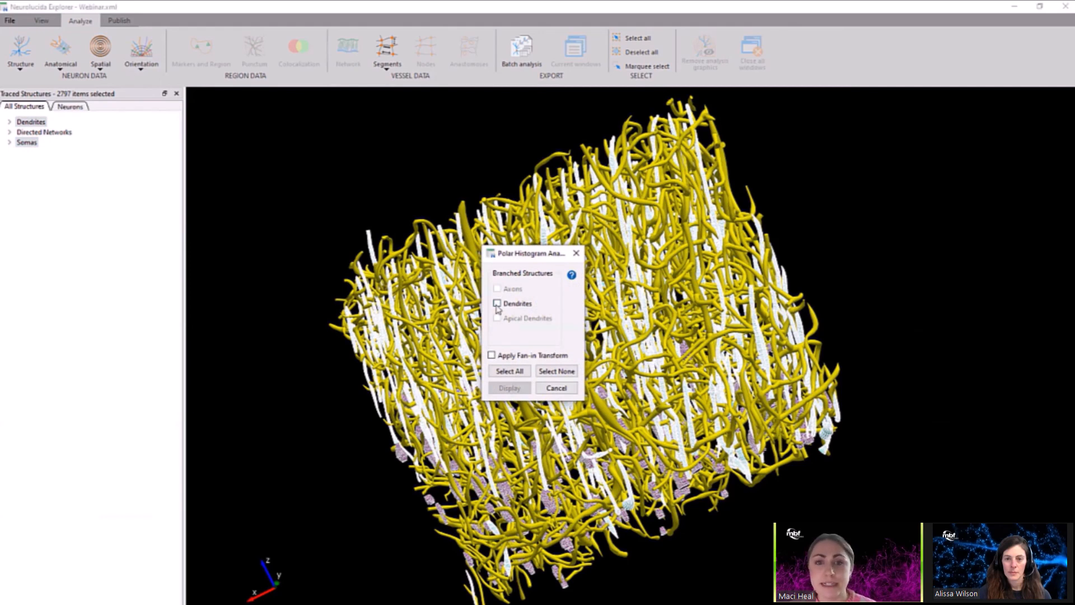
left_click(513, 371)
left_click(510, 387)
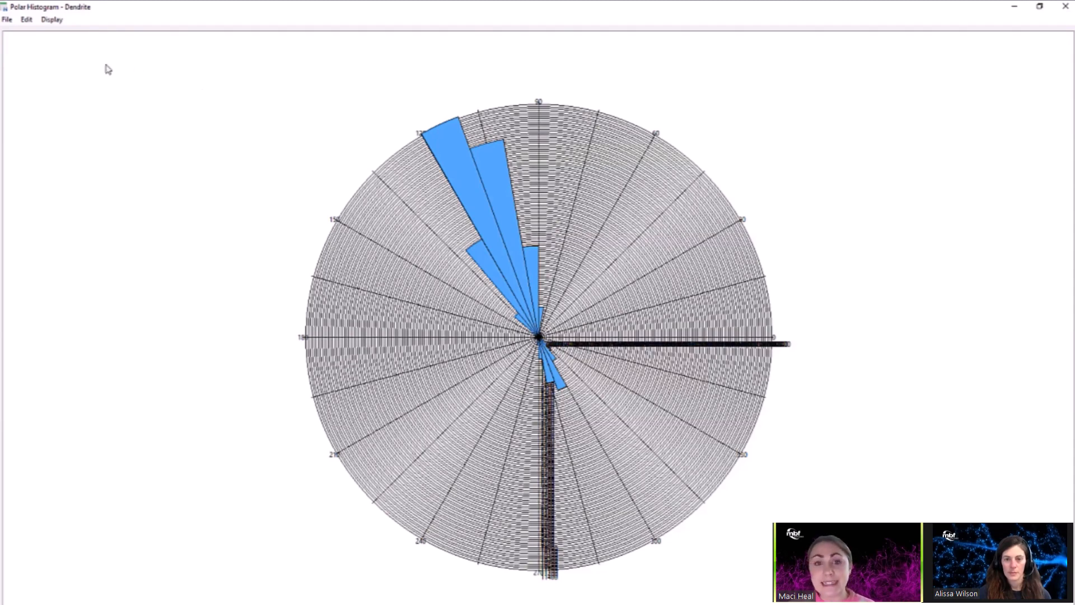
left_click(1063, 6)
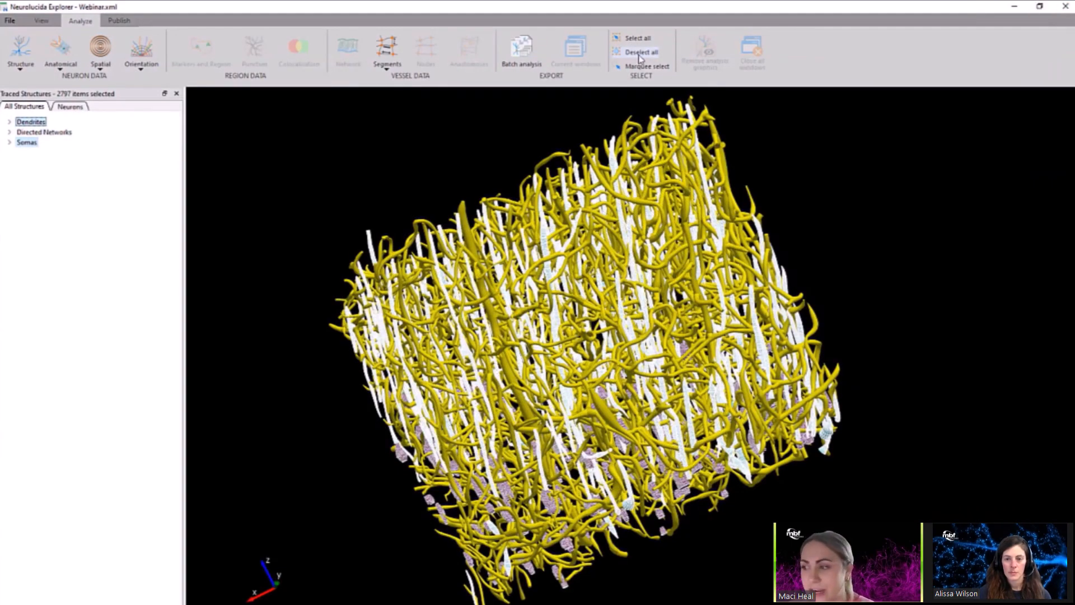
Select only the directed networks and run a Convex Hull 3D analysis on all selected objects with the surface visualized.
left_click(102, 67)
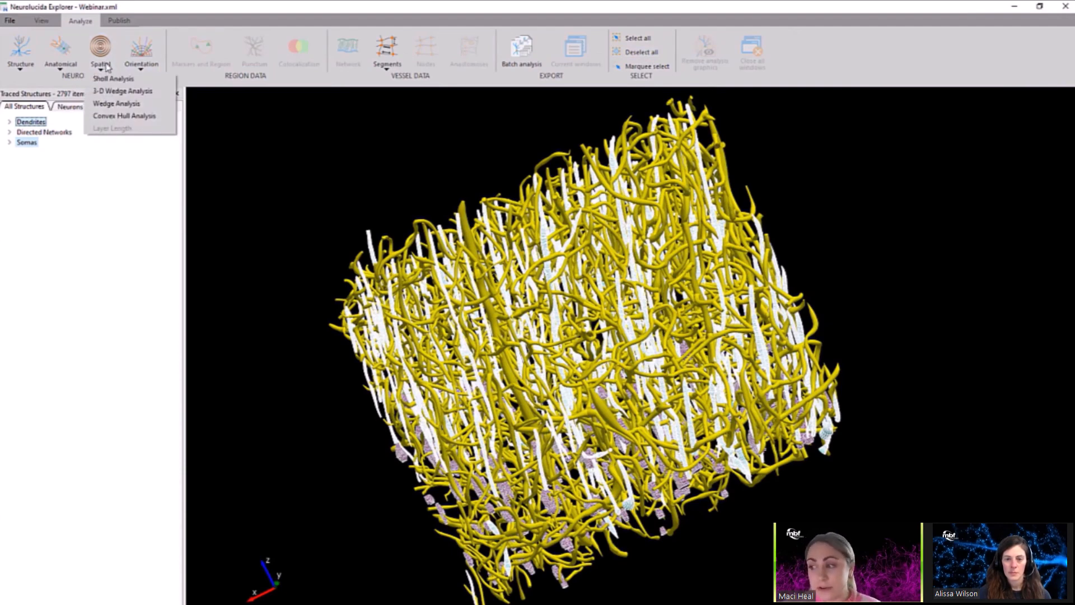
left_click(272, 146)
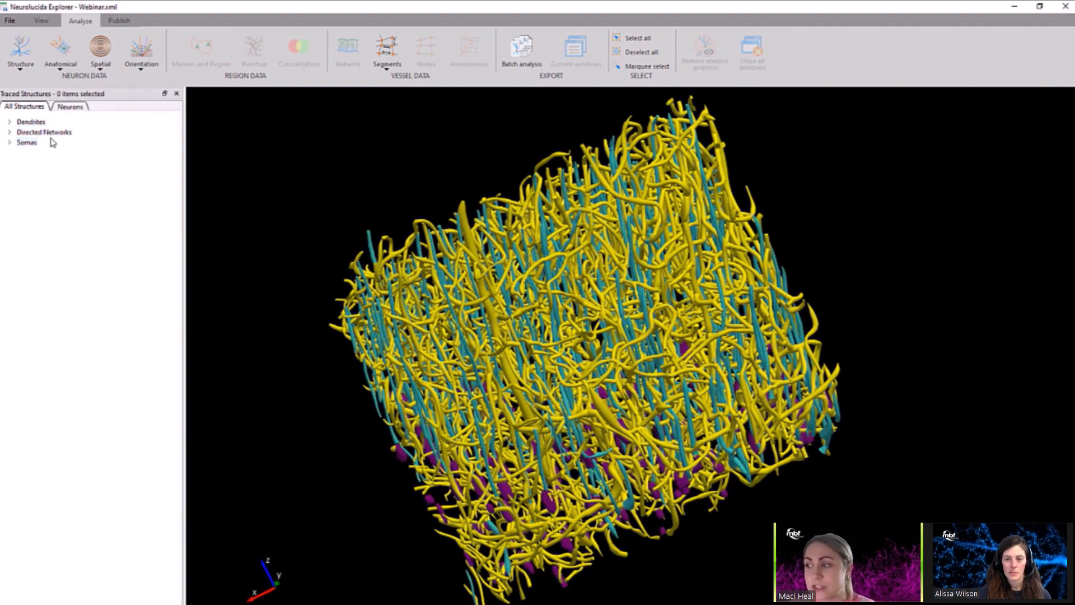
left_click(52, 133)
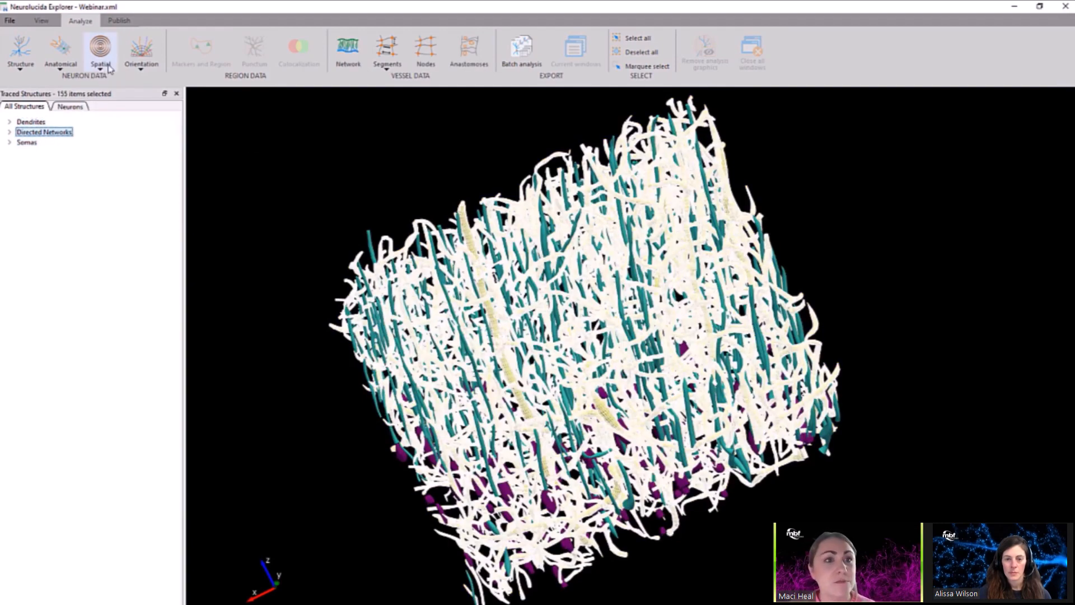
left_click(101, 66)
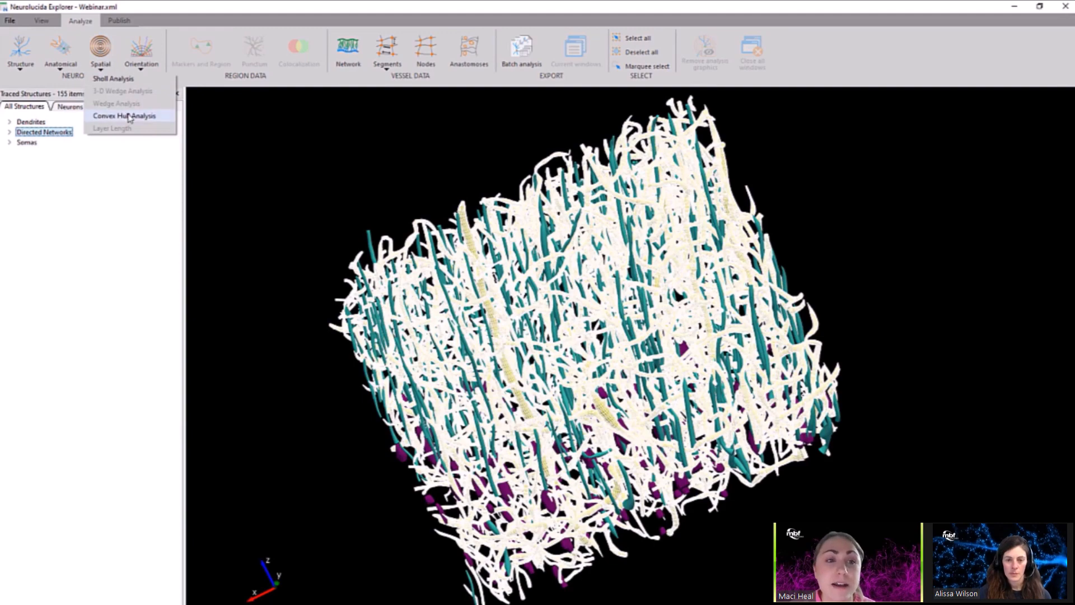
left_click(129, 116)
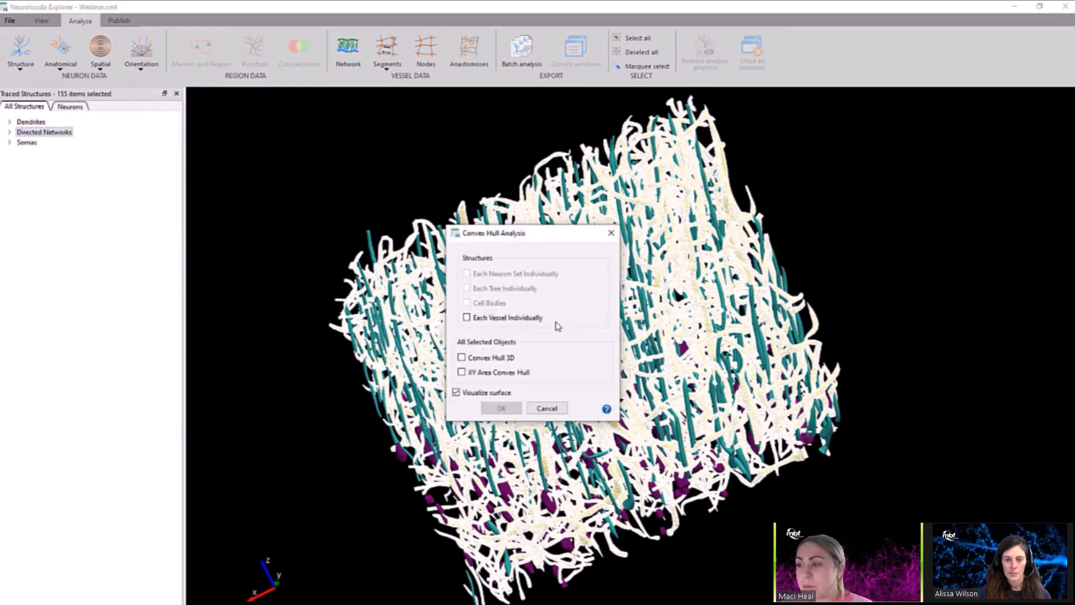
left_click(461, 358)
left_click(501, 408)
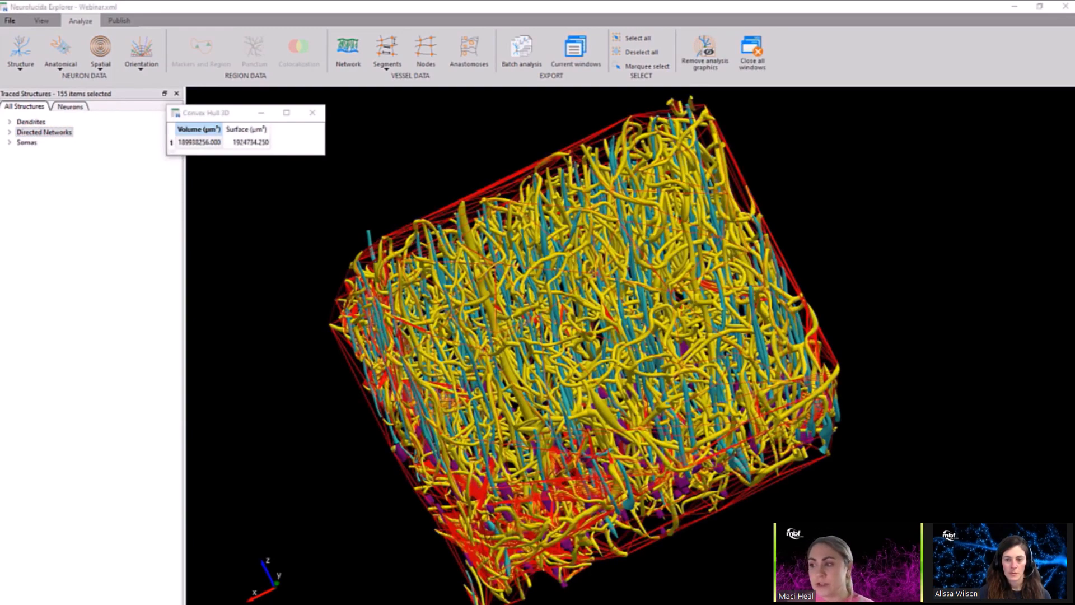
Examine the convex hull around the vessels from several angles and its volume in the Convex Hull 3D table.
left_click_drag(878, 249, 707, 328)
left_click_drag(705, 327, 1016, 260)
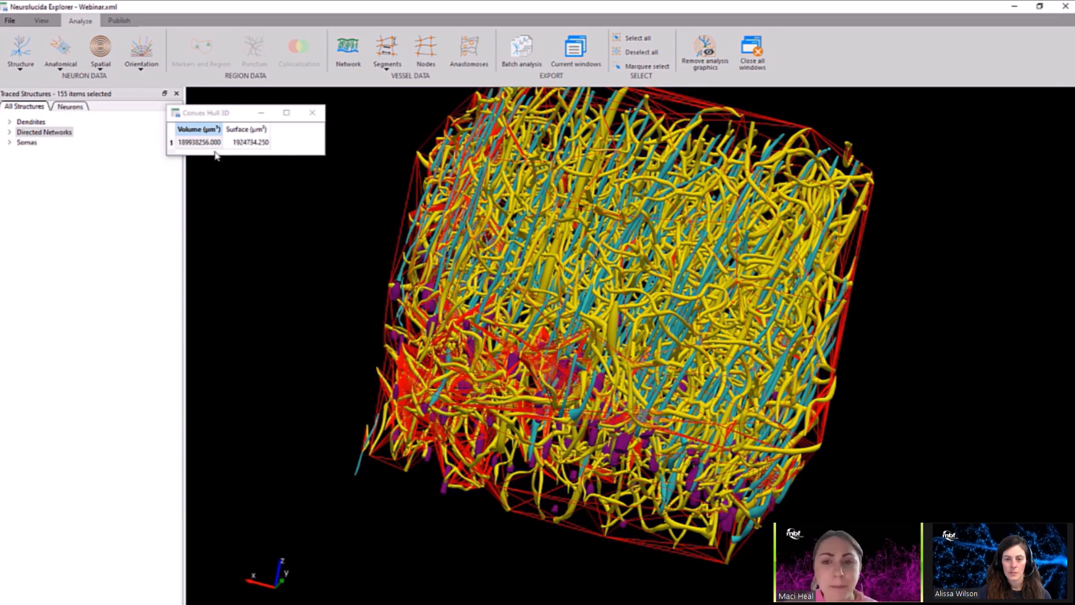
left_click(217, 121)
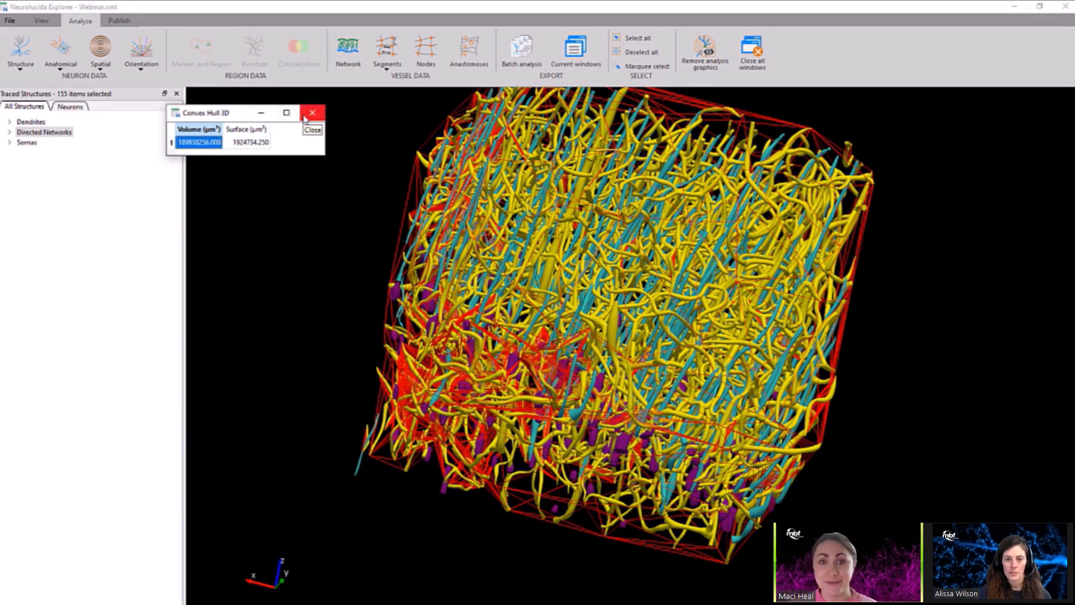
Open Webinar.xml from the recent files.
left_click(10, 21)
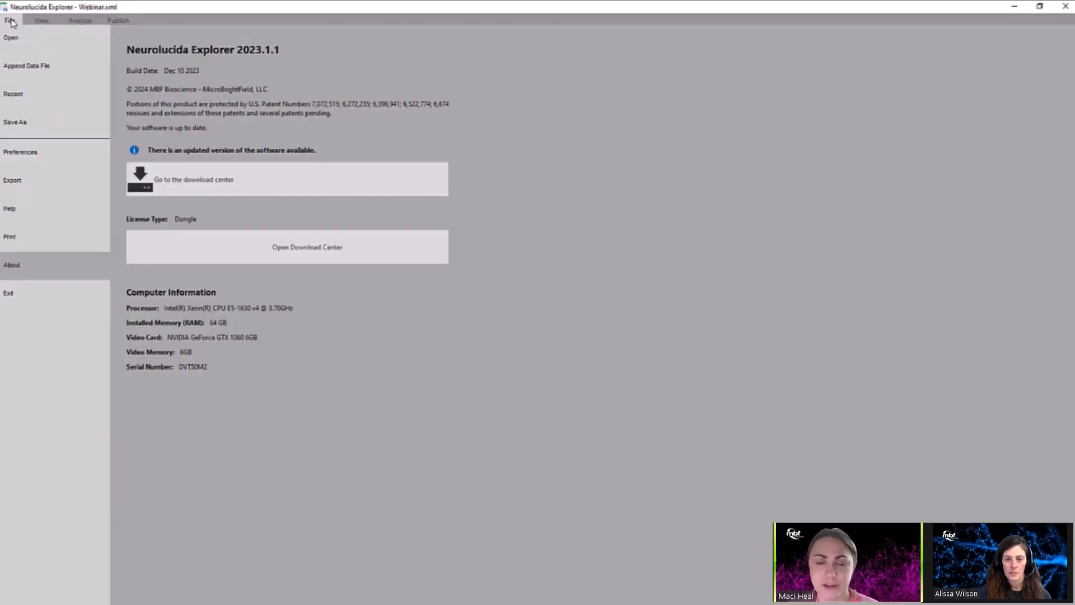
left_click(19, 97)
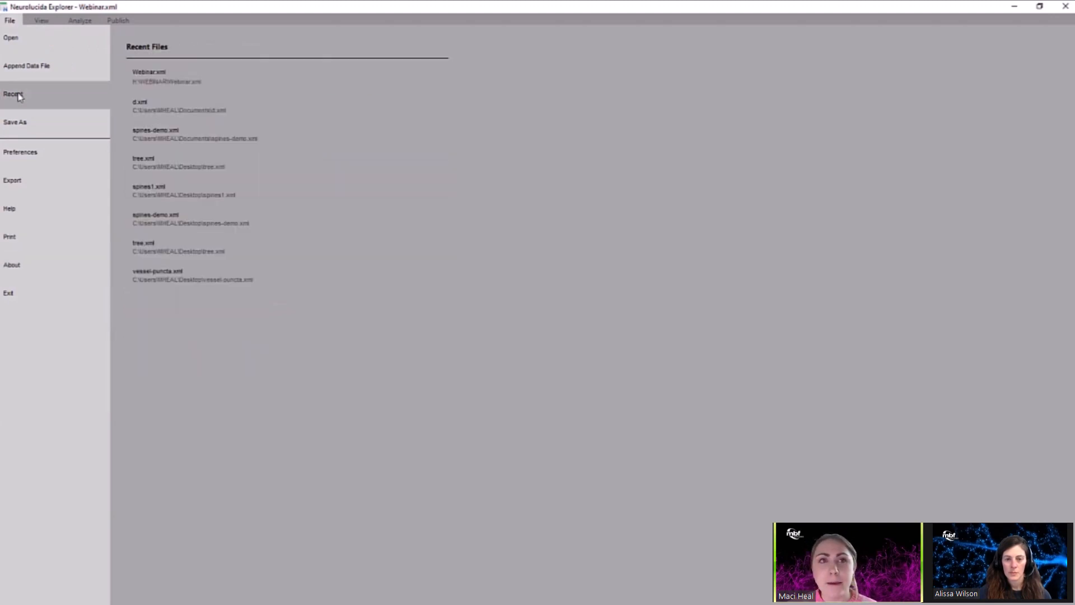
left_click(174, 84)
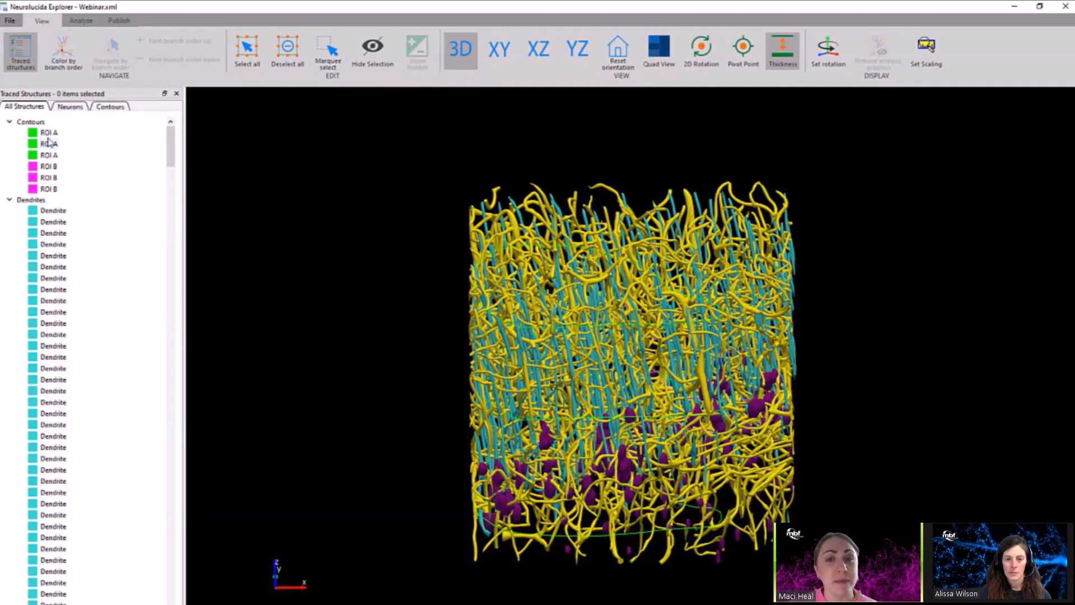
Highlight the ROI A contours and all three ROI B contours in the 3D model to examine where they lie.
left_click(48, 133)
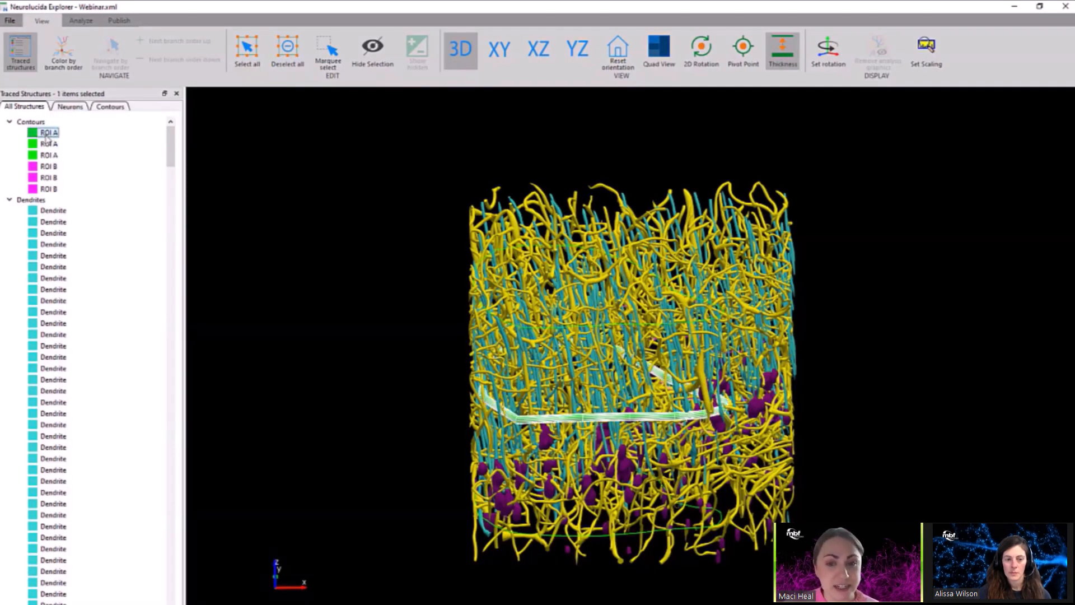
left_click(48, 157, "shift")
left_click_drag(294, 297, 200, 312)
left_click(49, 167)
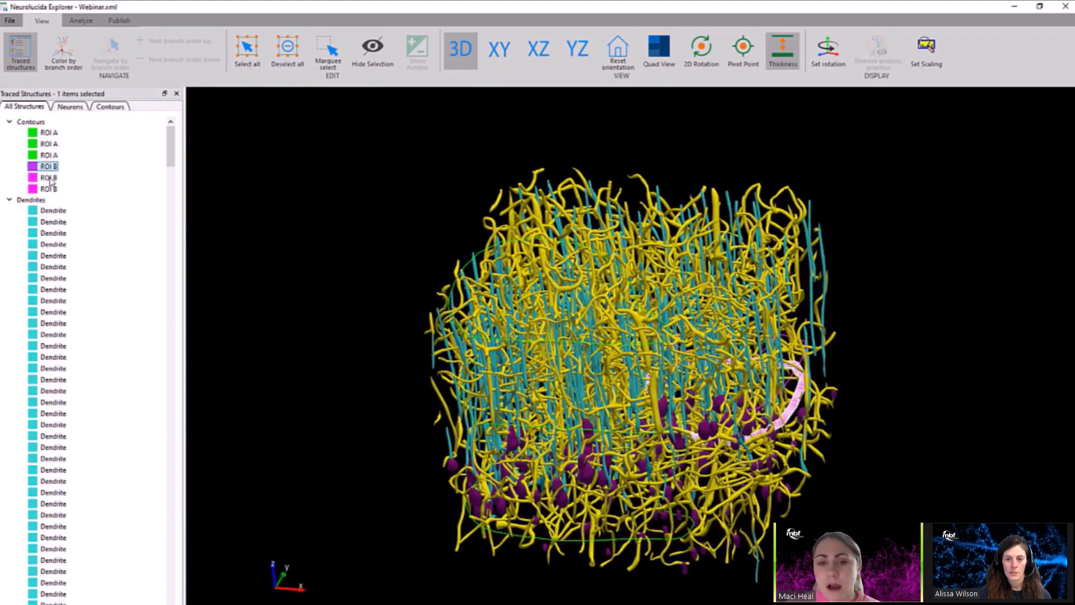
left_click(49, 189, "shift")
left_click_drag(969, 434, 671, 398)
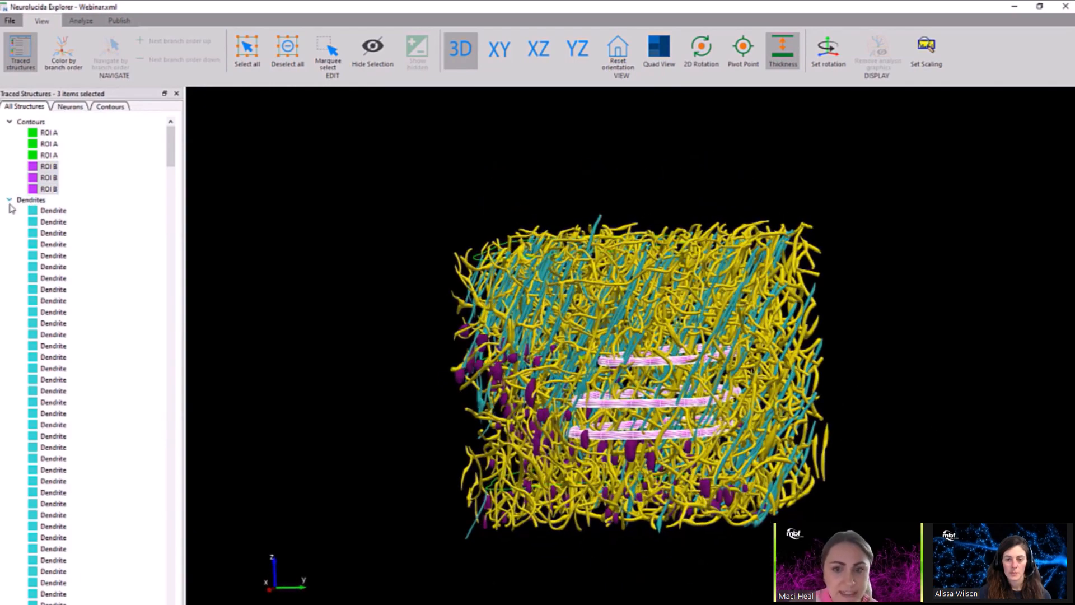
Collapse the dendrite and directed network lists and add both whole groups to the selected ROI B contours.
left_click(9, 200)
left_click(10, 210)
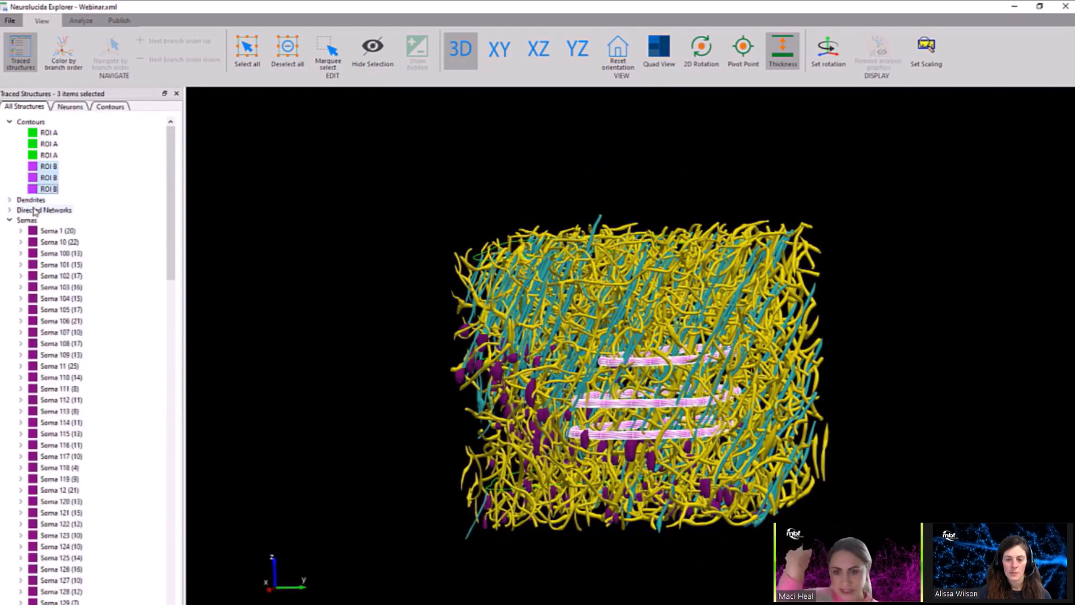
left_click(35, 210)
left_click(33, 201, "ctrl")
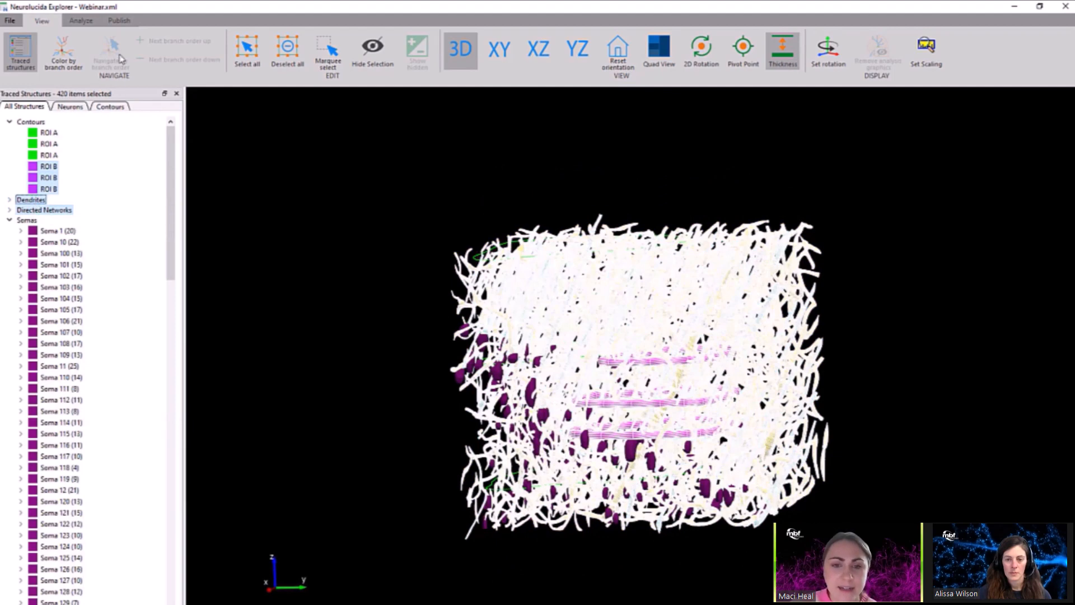
Run a Closed Surface Analysis on the selection for both Dendrites in Closed Surface and Vessels in Closed Surface.
left_click(80, 21)
left_click(101, 56)
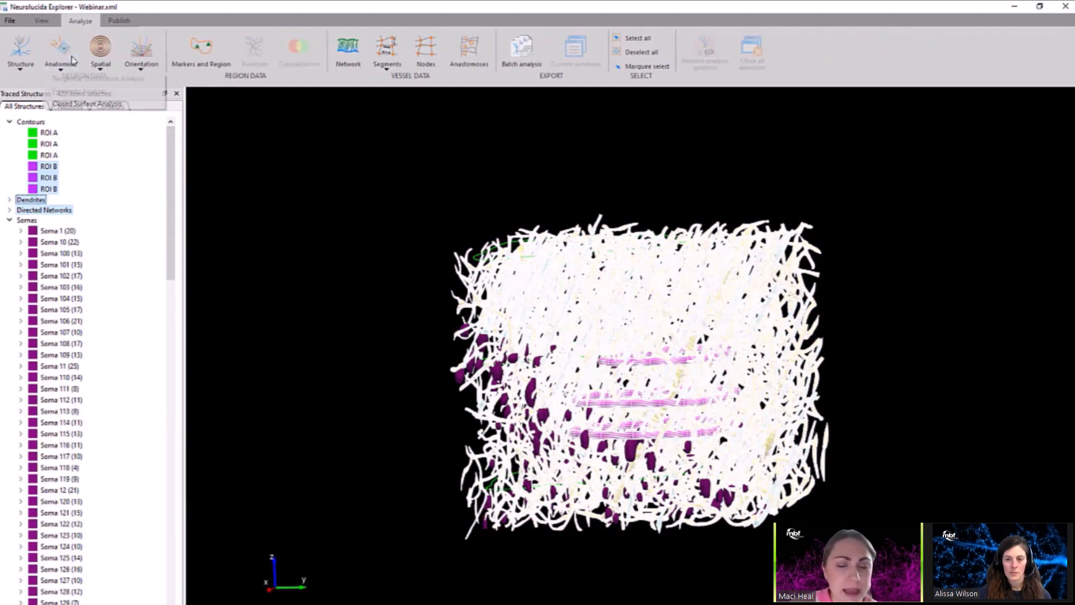
left_click(88, 104)
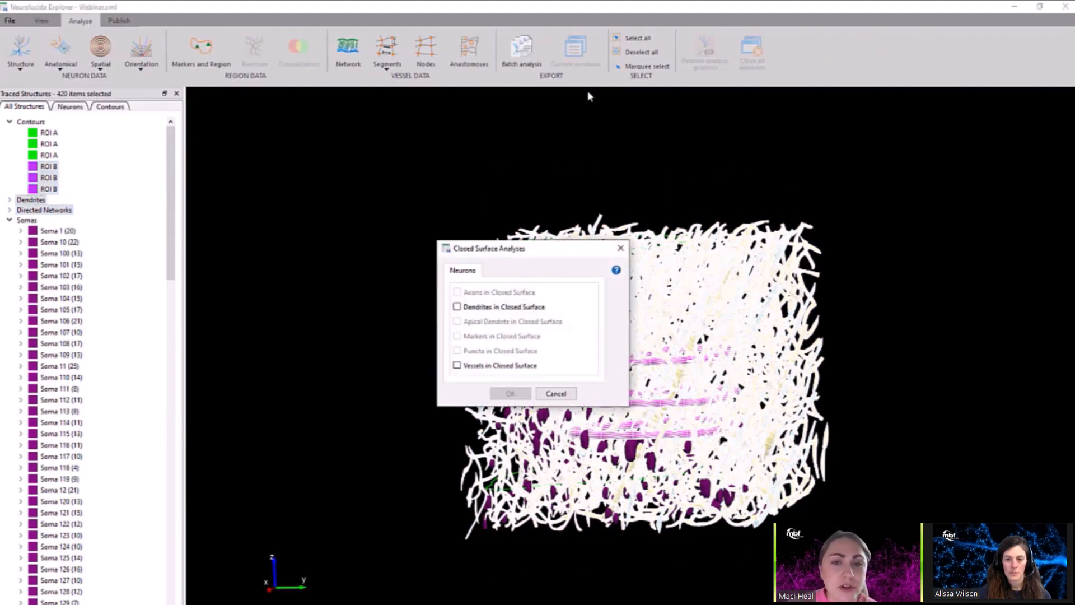
left_click(515, 309)
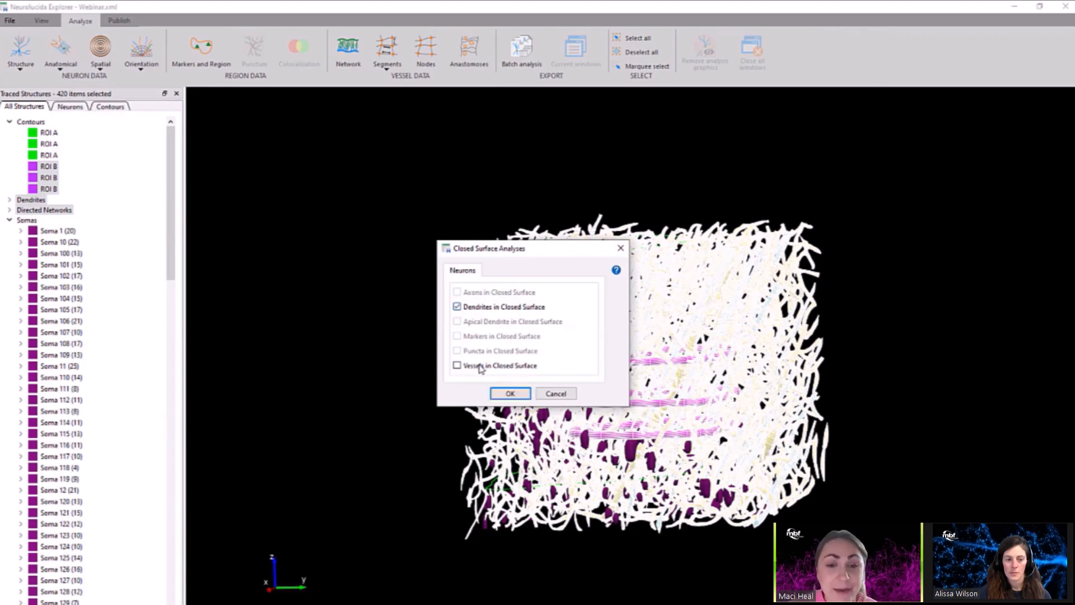
left_click(481, 366)
left_click(510, 394)
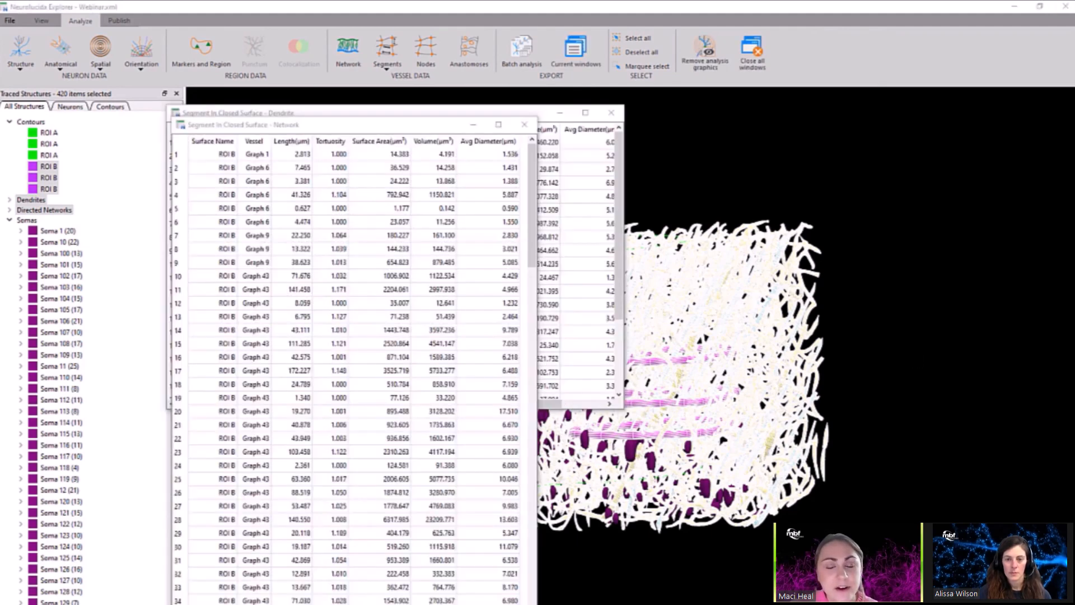
Rearrange and narrow the Network and Dendrite result tables so the 3D model stays in view, with the Network table in front.
left_click_drag(277, 124, 161, 80)
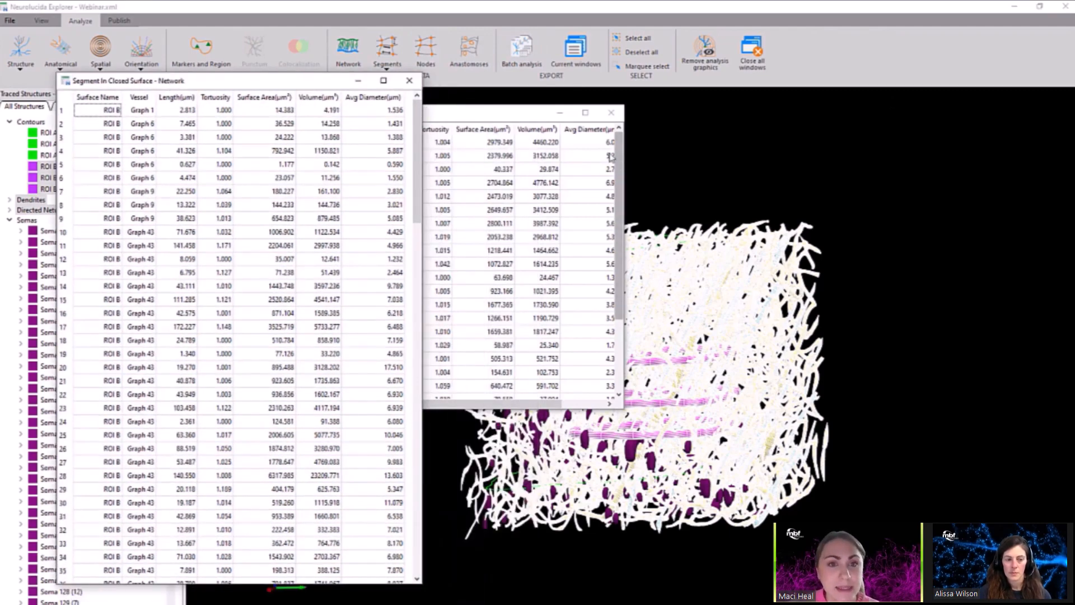
left_click_drag(623, 165, 437, 170)
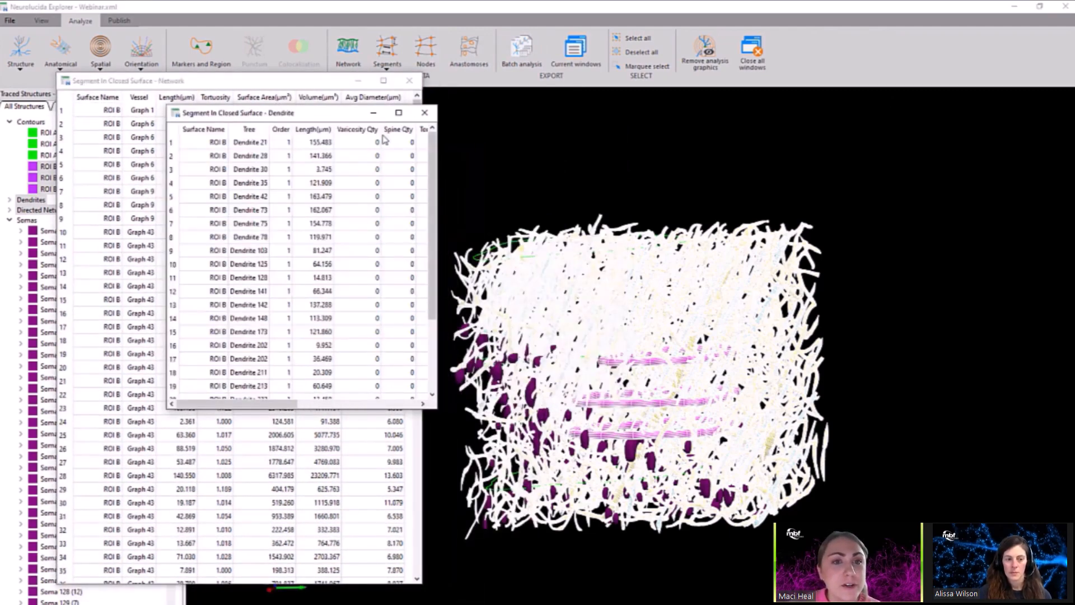
left_click(298, 84)
left_click_drag(603, 174, 716, 158)
left_click(217, 89)
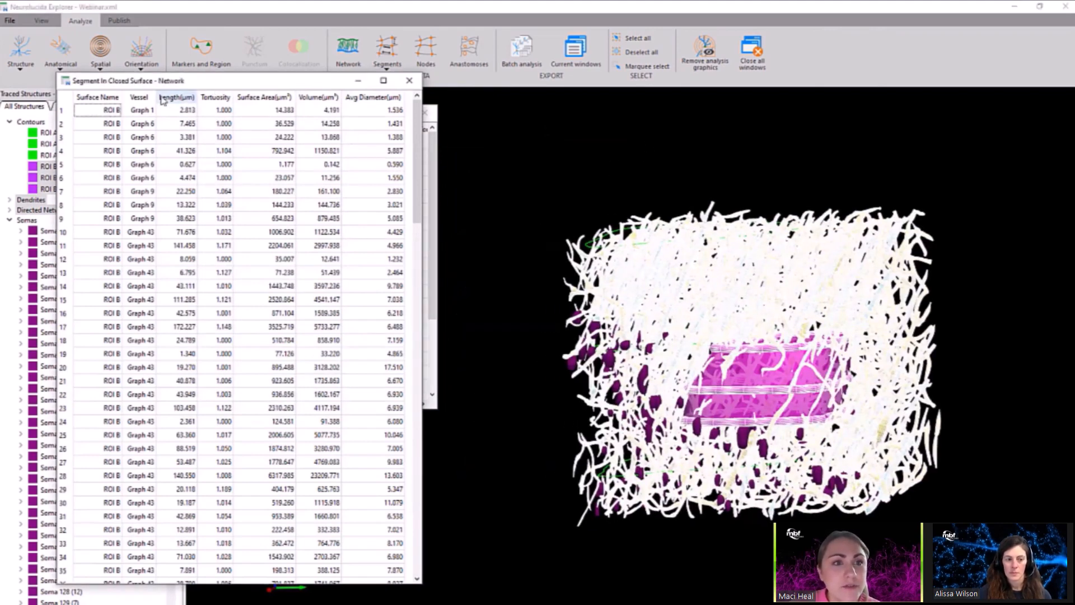
Highlight all vessel segments listed in the Network table and examine them inside the ROI B closed surface from different angles.
left_click(139, 98)
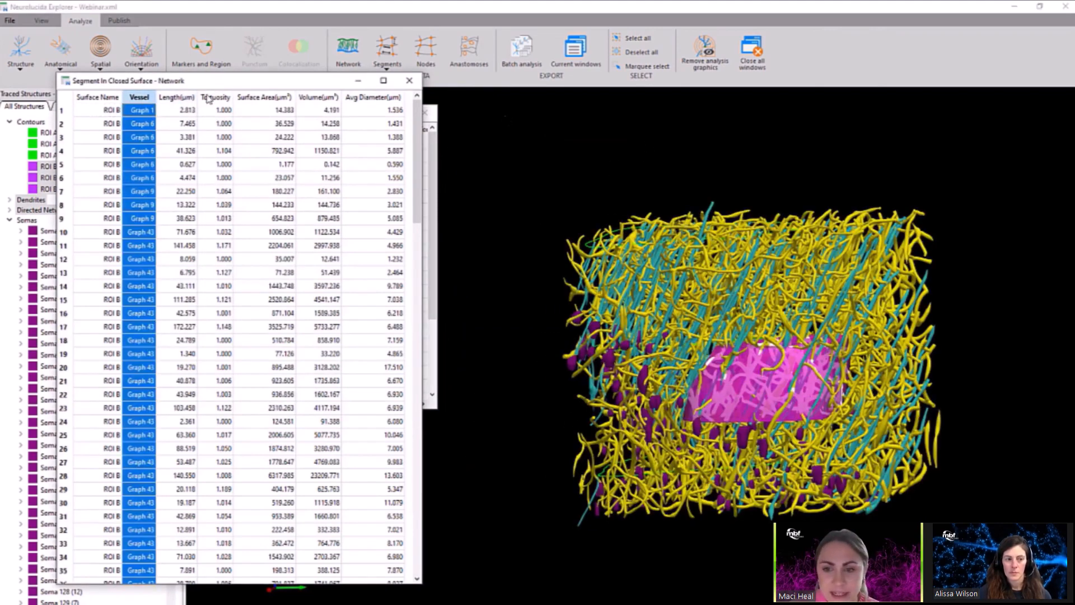
left_click(1006, 377)
left_click_drag(953, 352, 854, 397)
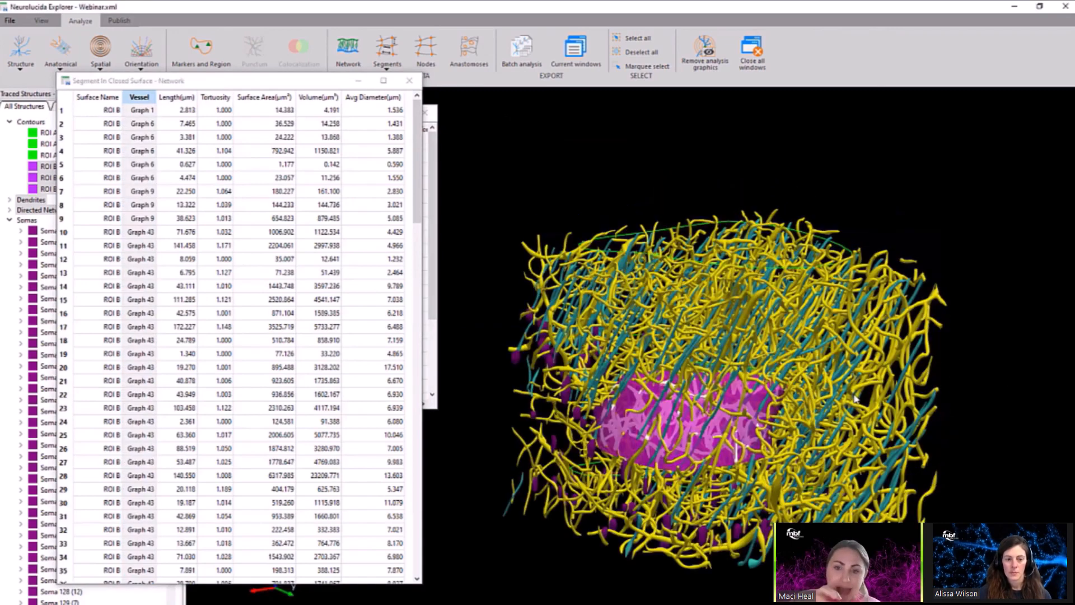
scroll(854, 397, "up", 3)
scroll(855, 313, "up", 3)
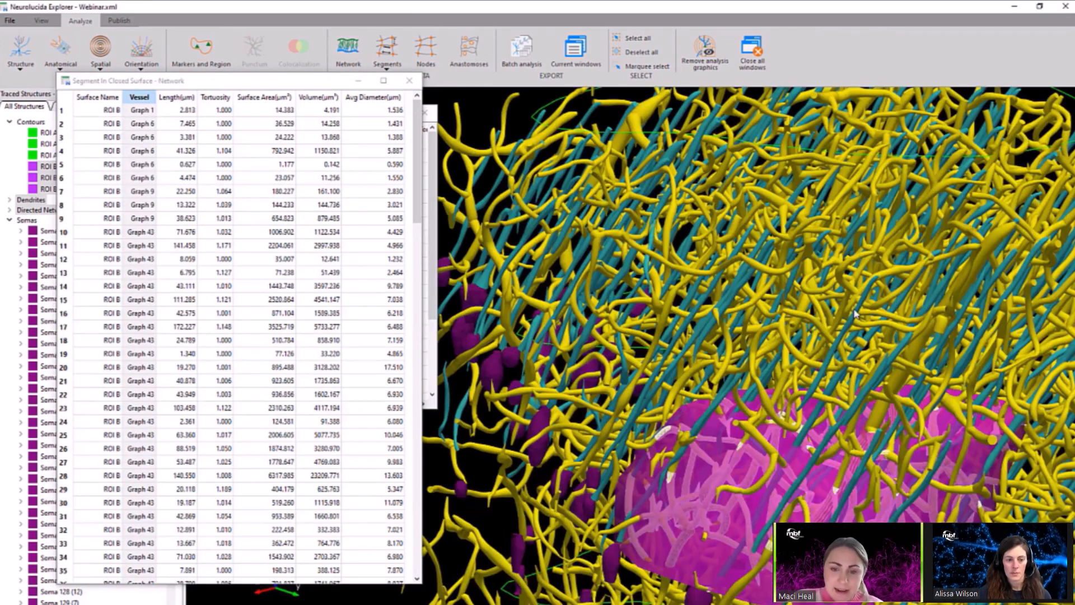
left_click_drag(854, 314, 840, 285)
scroll(222, 205, "down", 9)
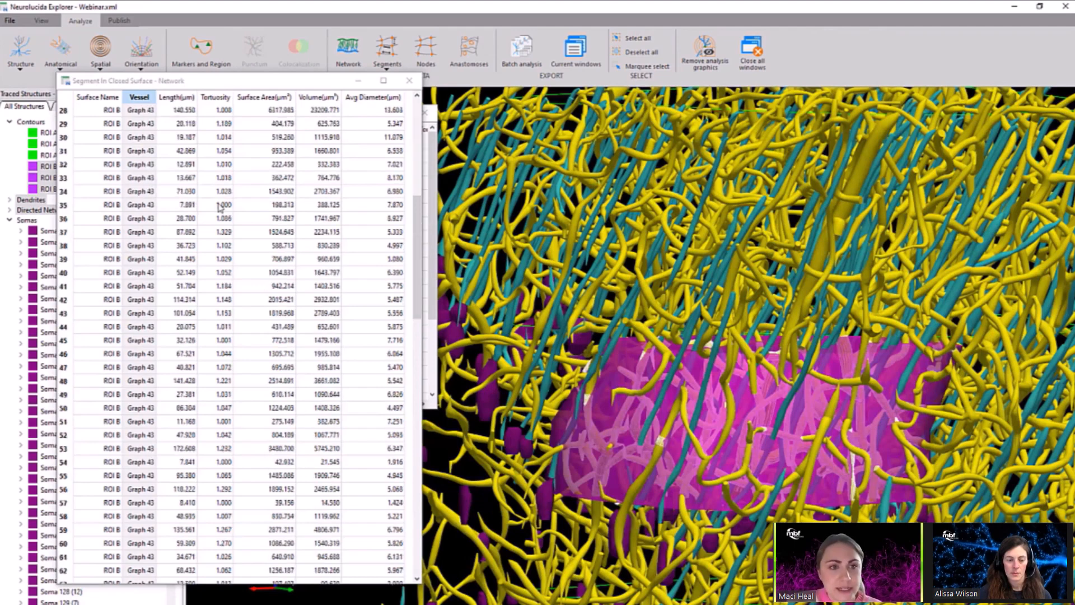
Close the Network table and highlight all trees listed in the Dendrite table to examine them inside the ROI B surface.
left_click(409, 81)
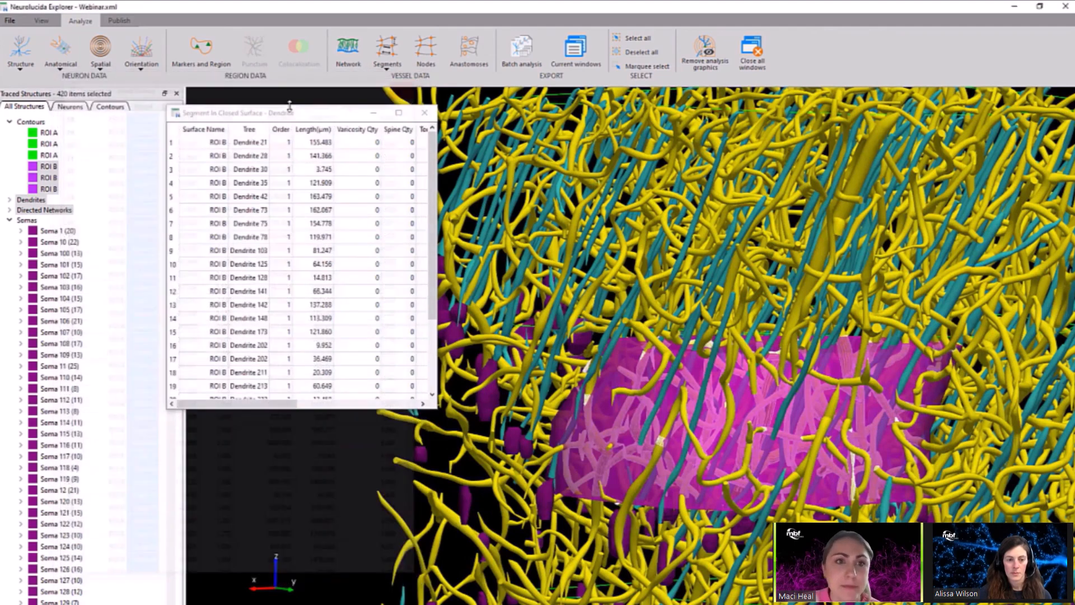
left_click(251, 130)
left_click(637, 267)
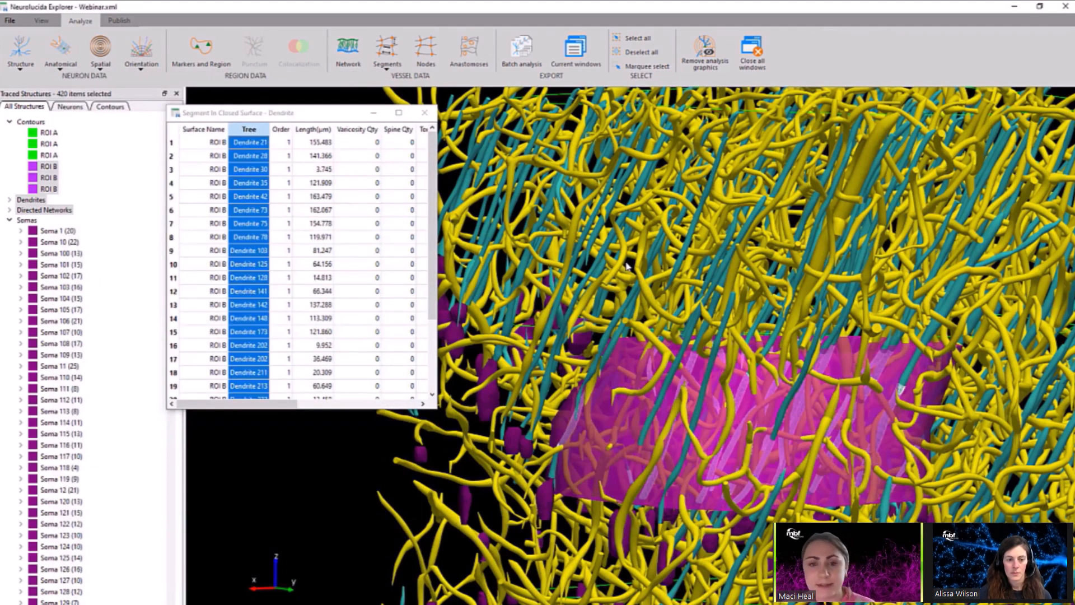
mouse_move(648, 267)
left_mouse_down()
mouse_move(717, 284)
mouse_move(667, 249)
mouse_move(651, 207)
mouse_move(644, 252)
left_mouse_up()
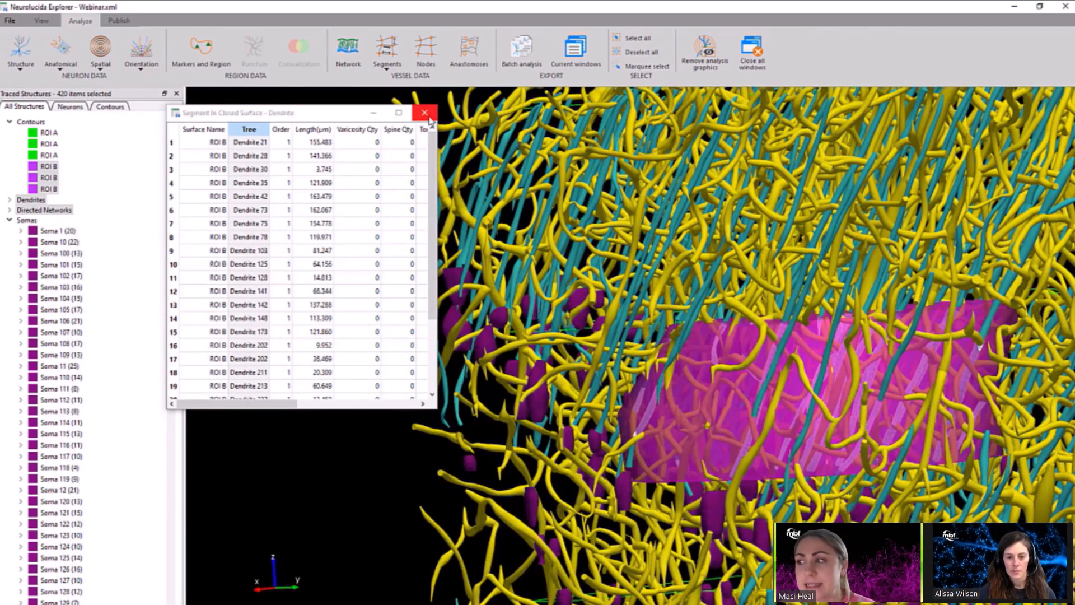